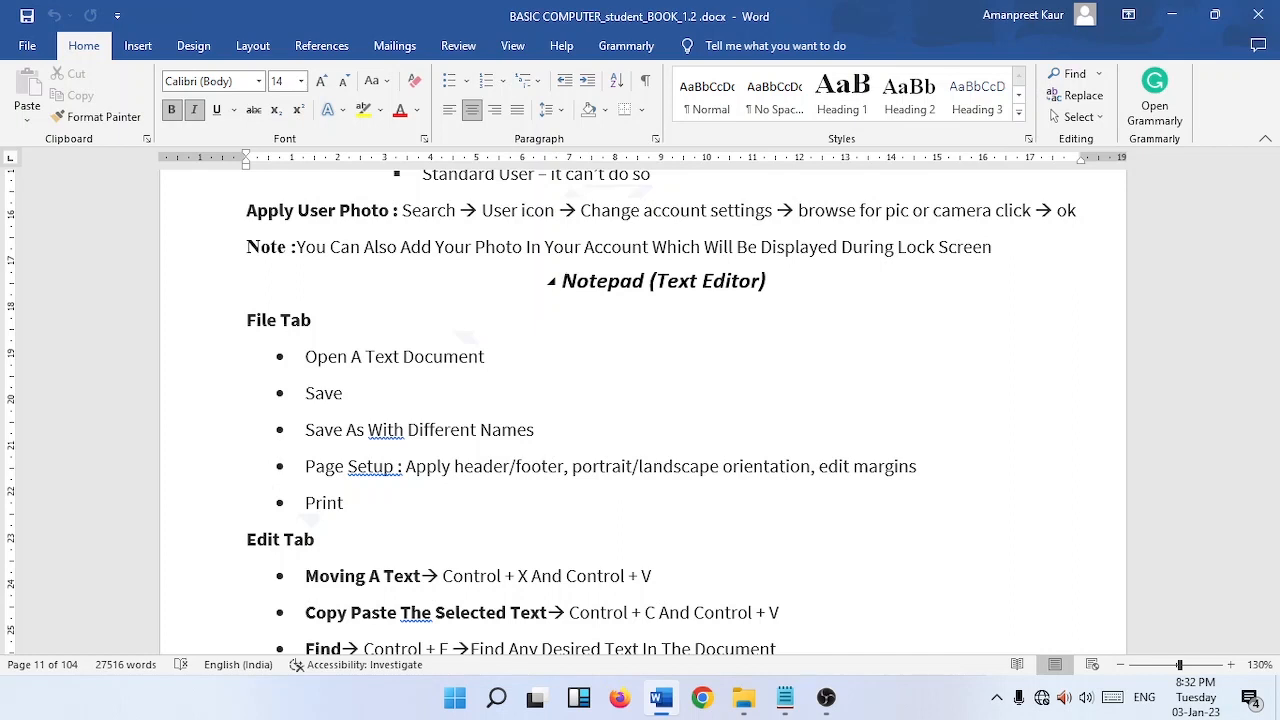
Open Exercise File_Random.txt in Notepad and cut the text "He is my uncle's friend" from the Relation column of entry 2
click(502, 700)
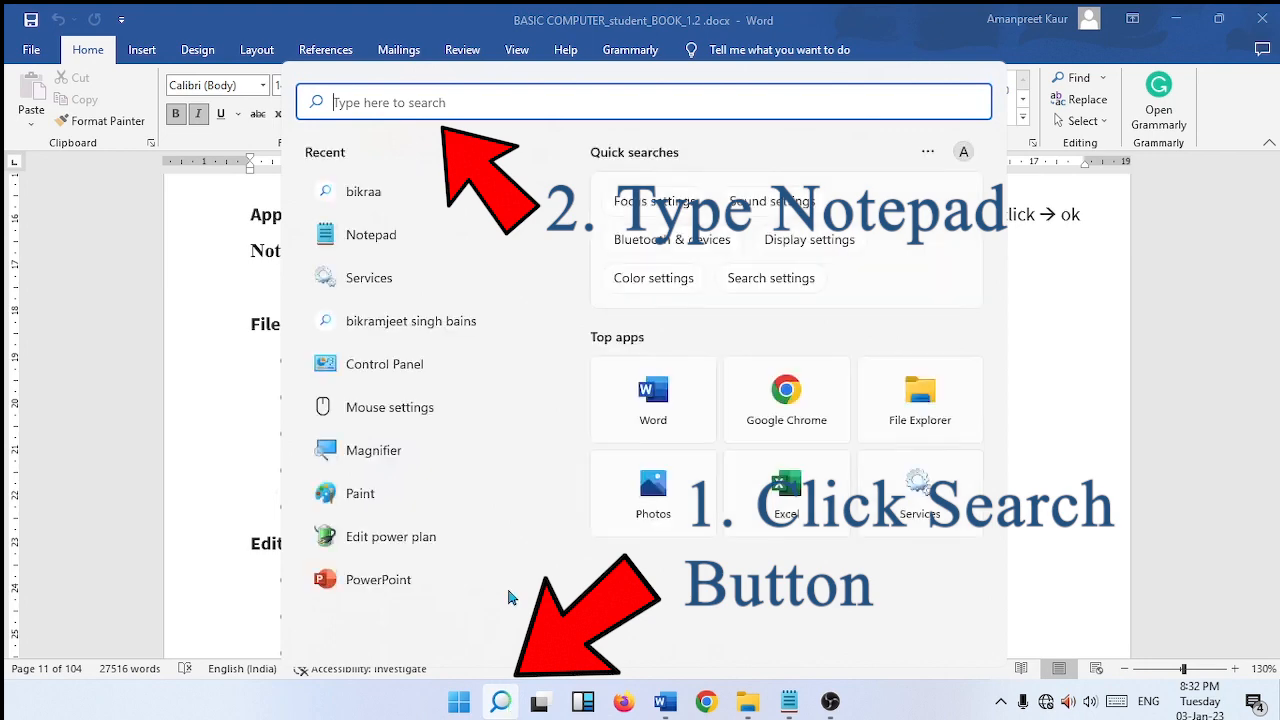
click(425, 221)
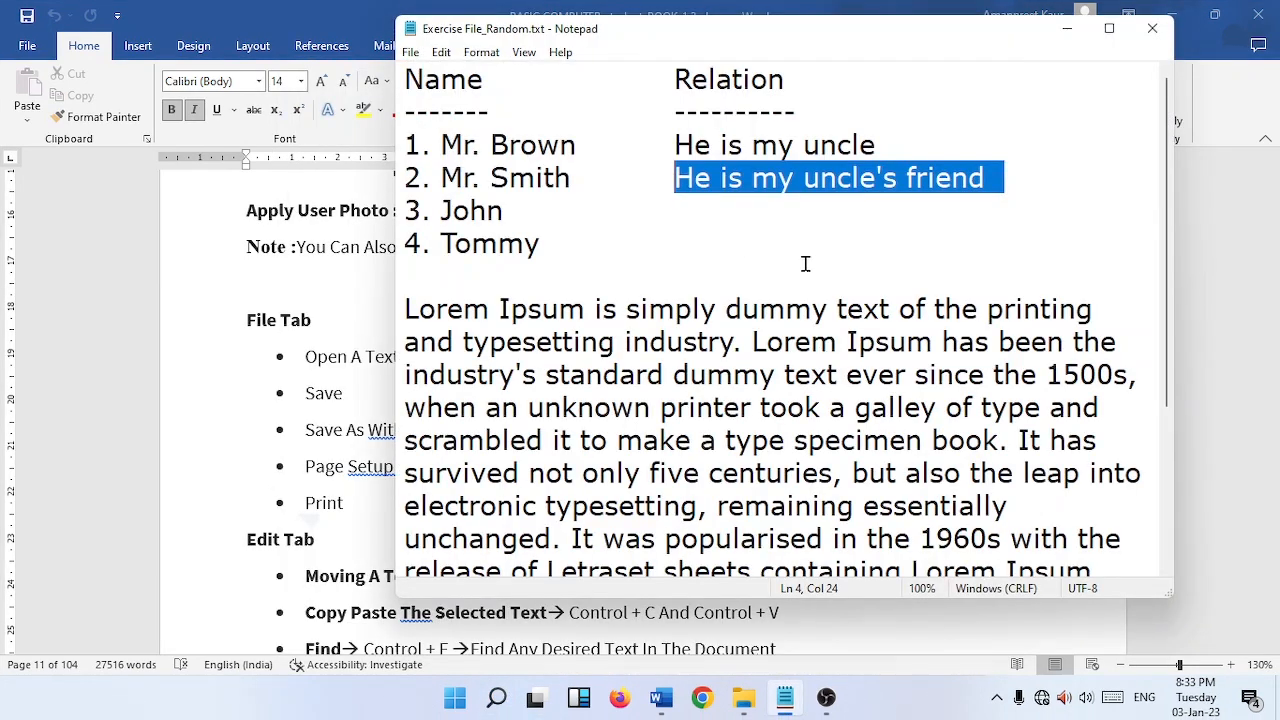
key(ctrl+x)
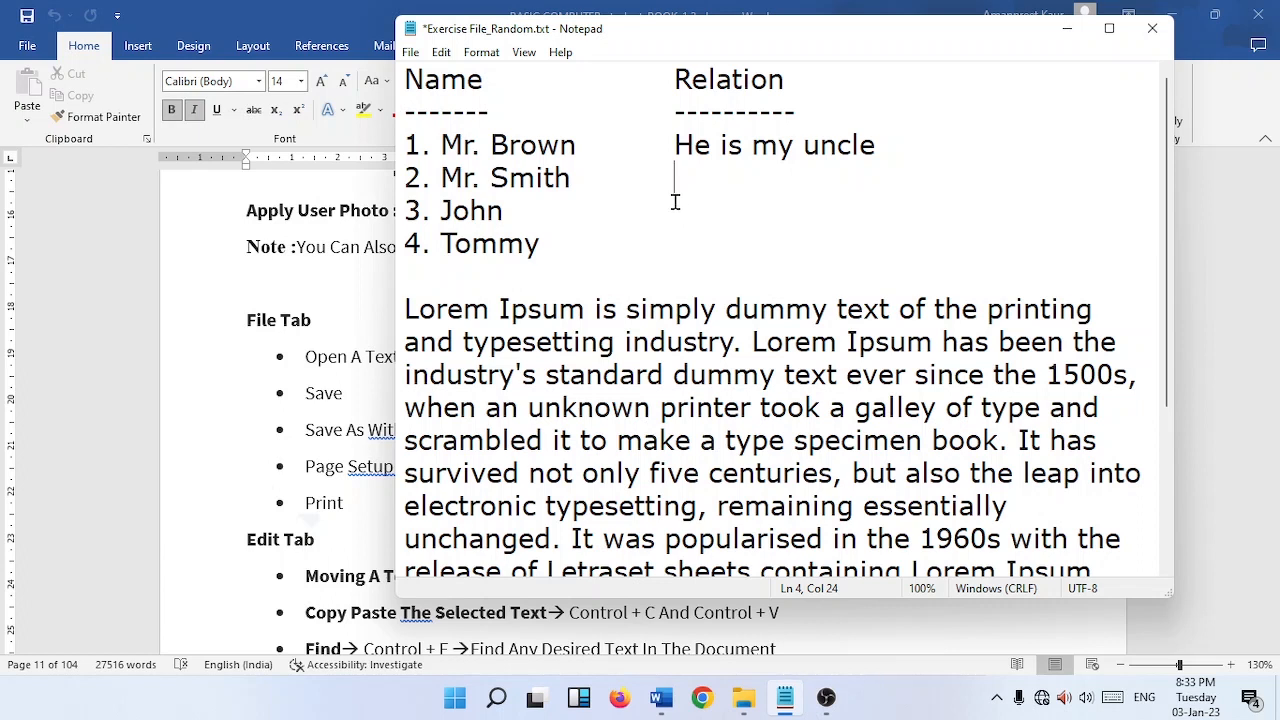
Copy the text "He is my uncle" from the Relation column of entry 1
click(676, 145)
drag(676, 145, 870, 143)
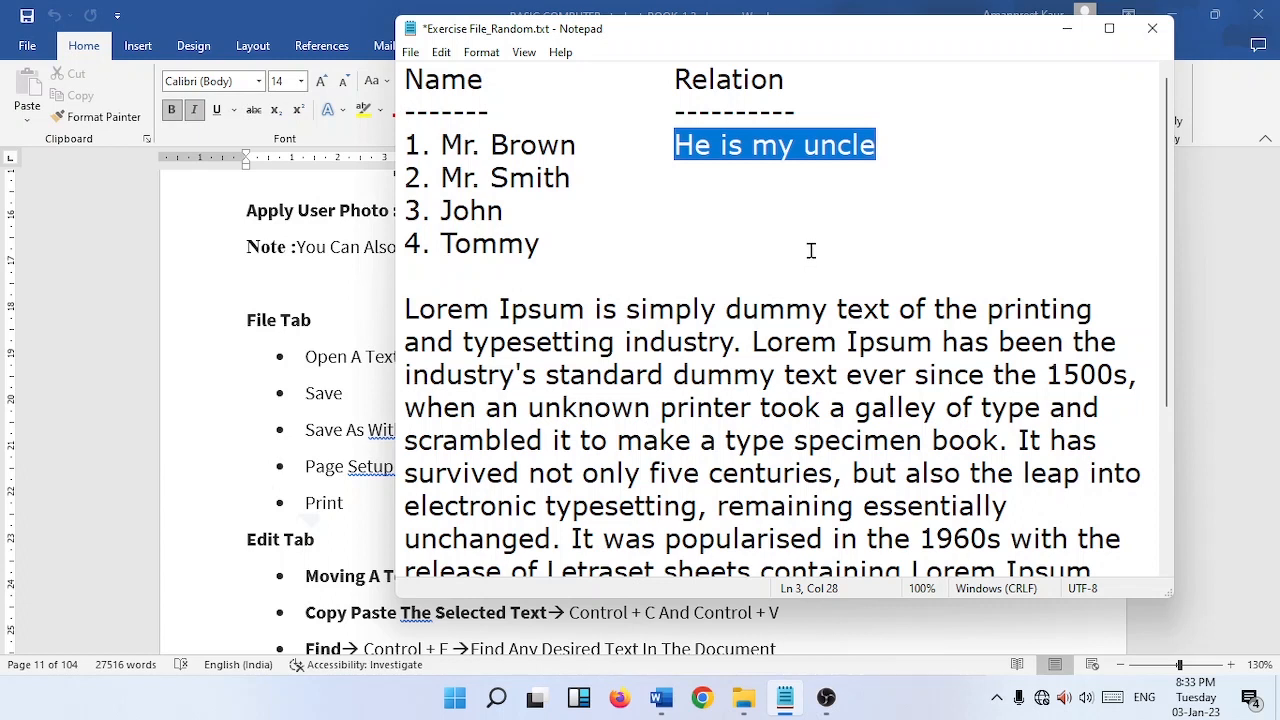
key(ctrl+c)
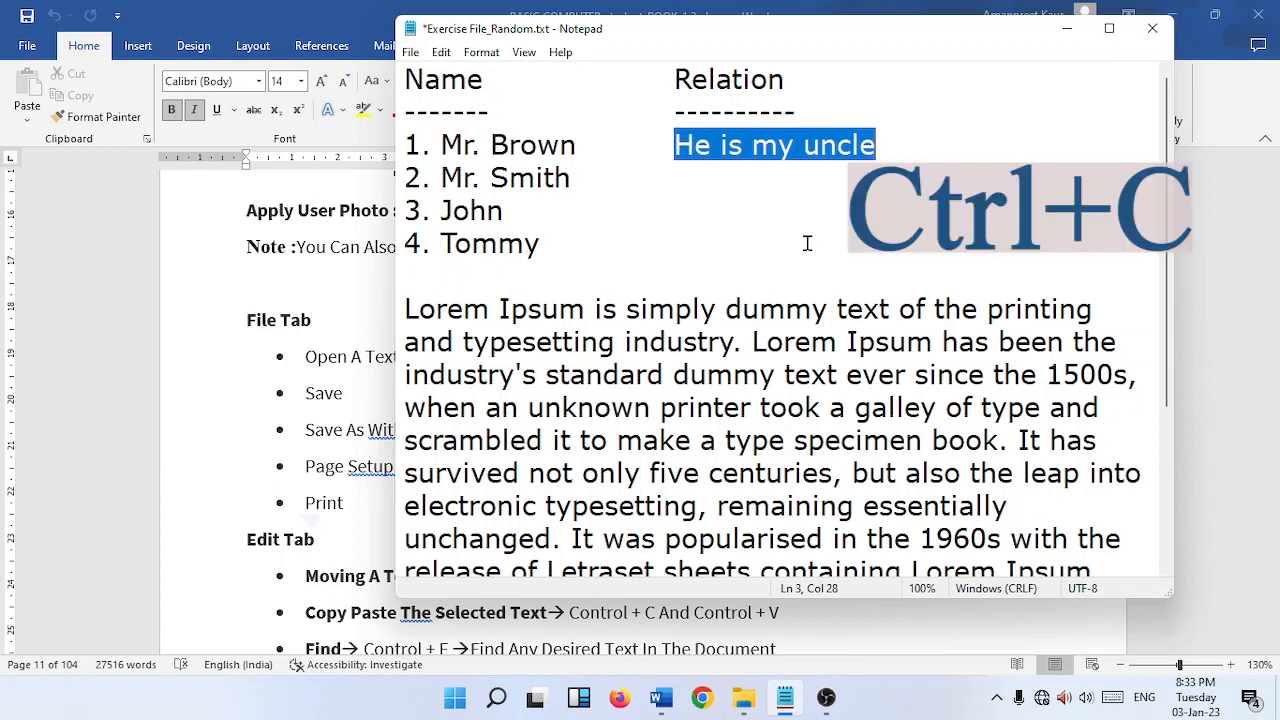
right_click(756, 148)
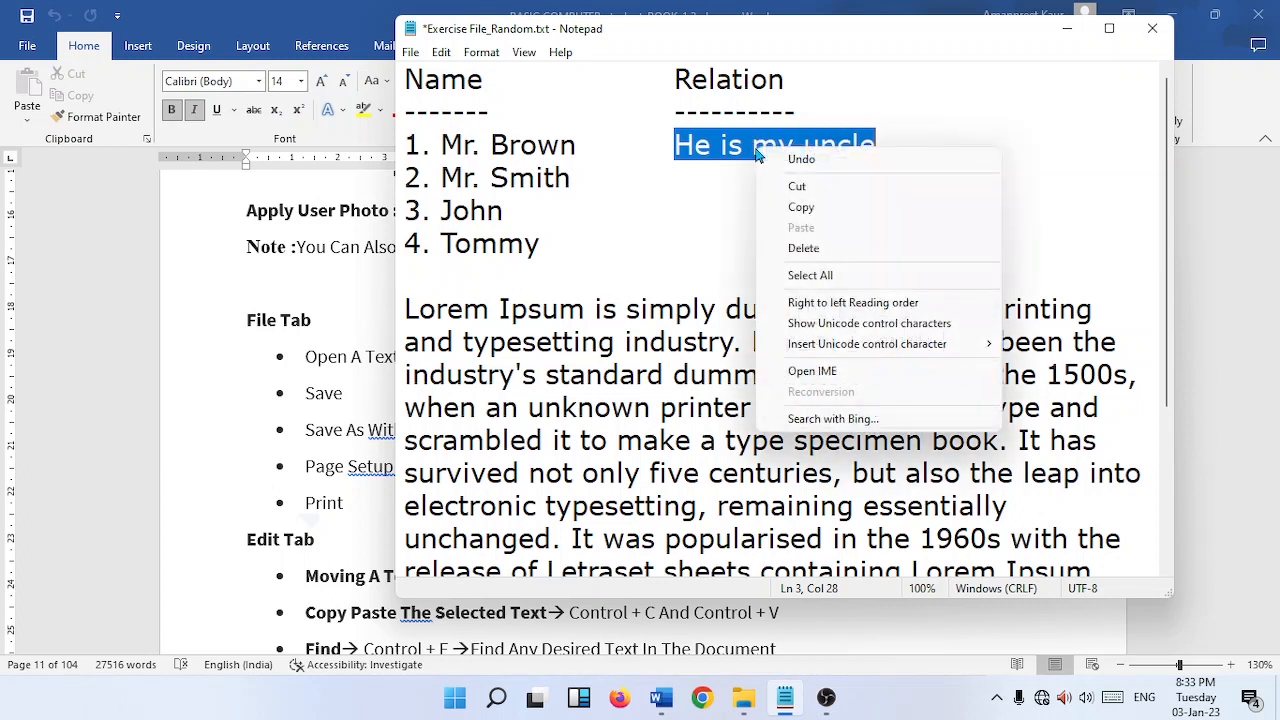
click(801, 208)
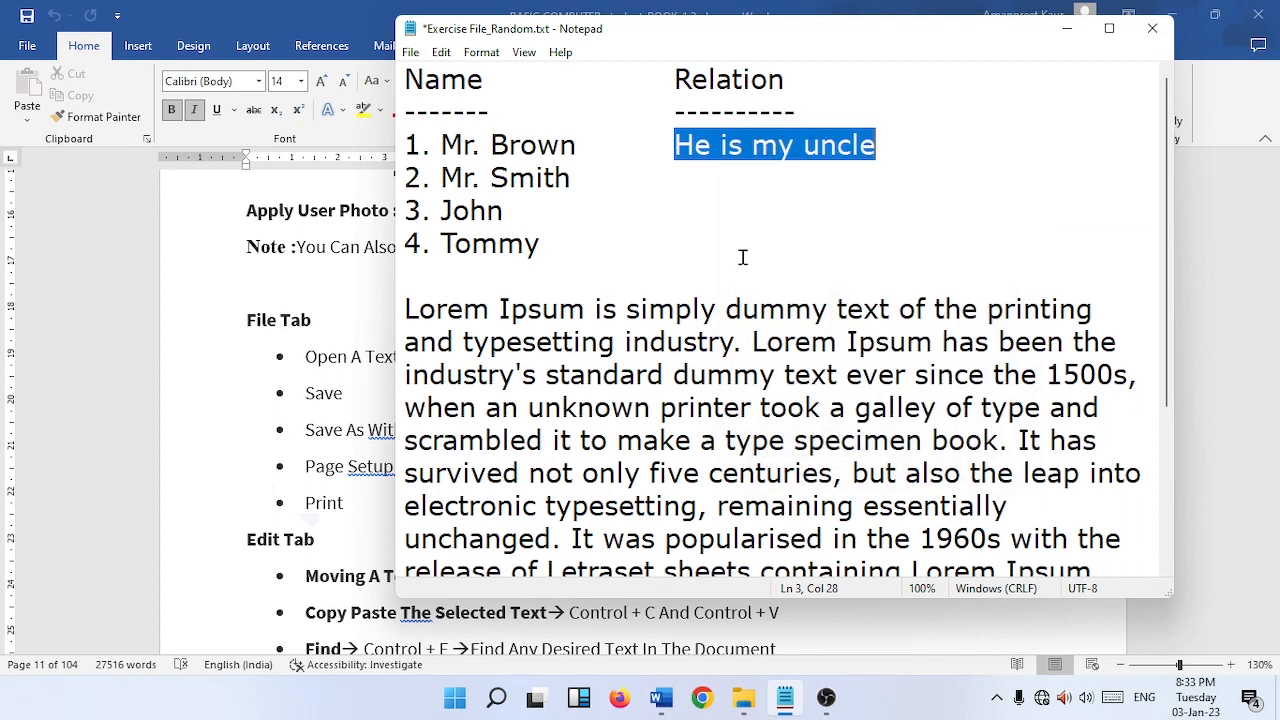
Paste the copied text into the Relation column of entry 2 and append "'s friend" and a line break
click(573, 180)
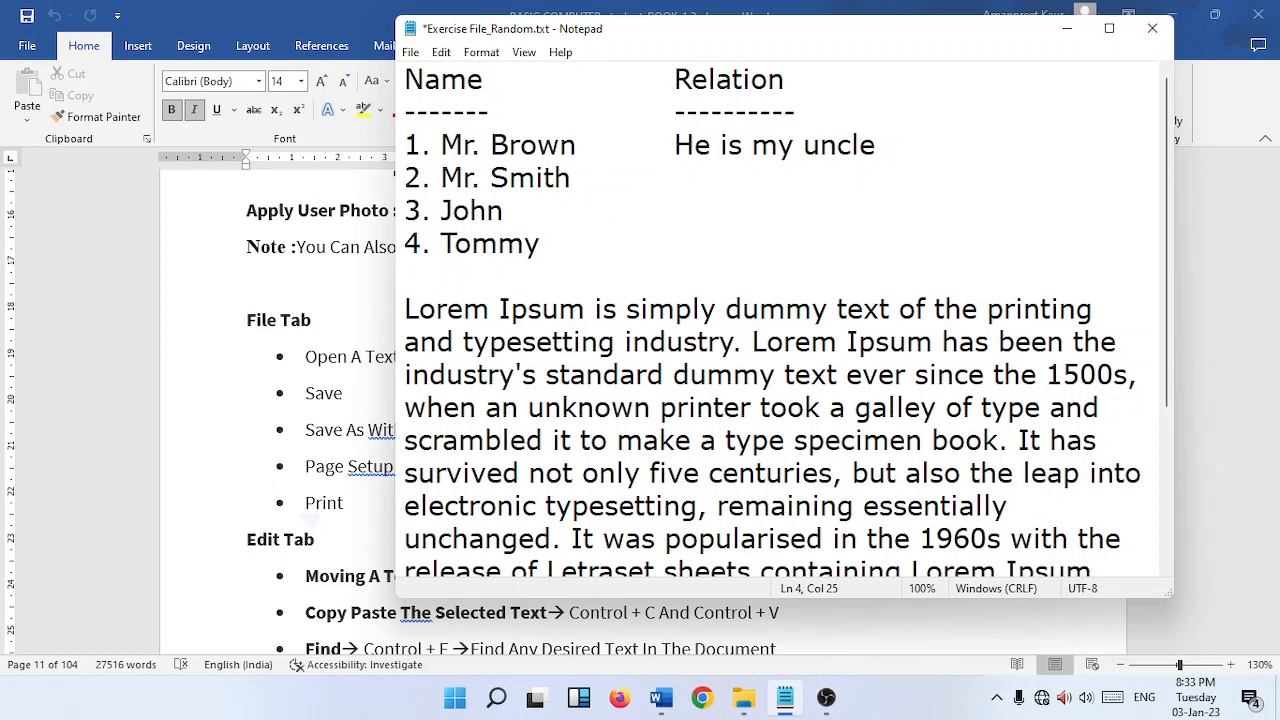
right_click(708, 180)
click(776, 257)
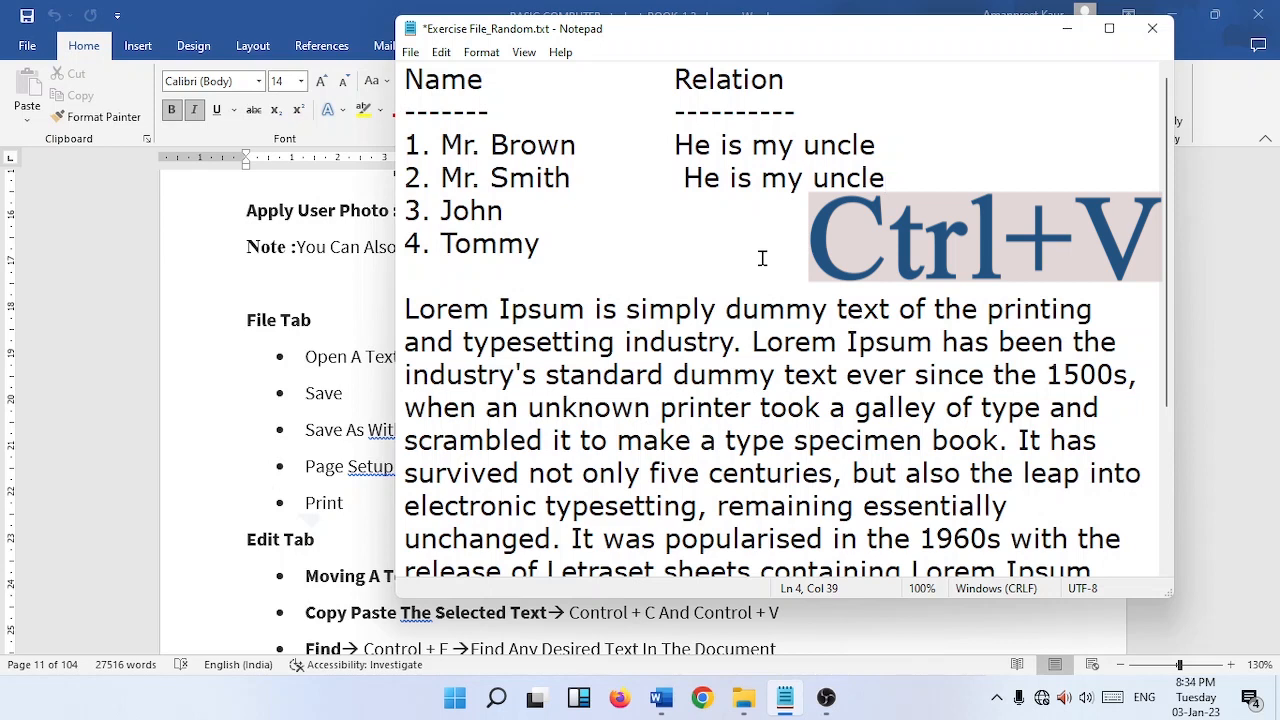
text('s friend)
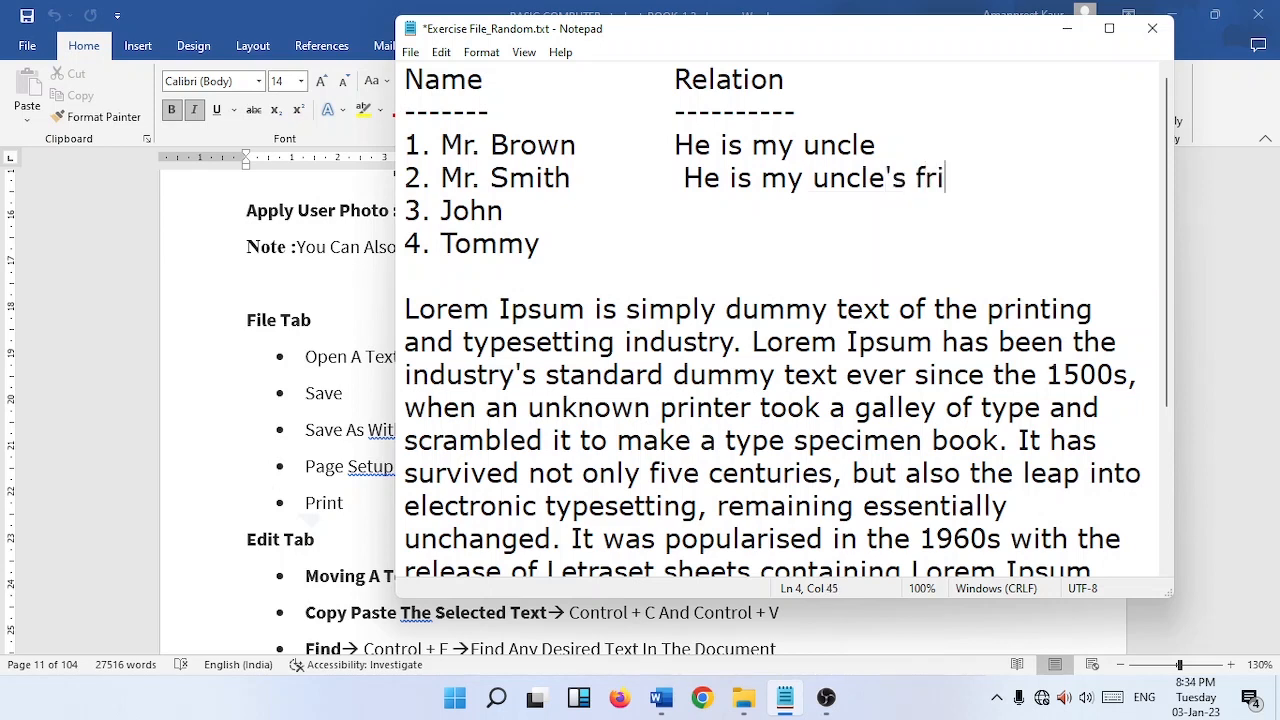
key(Return)
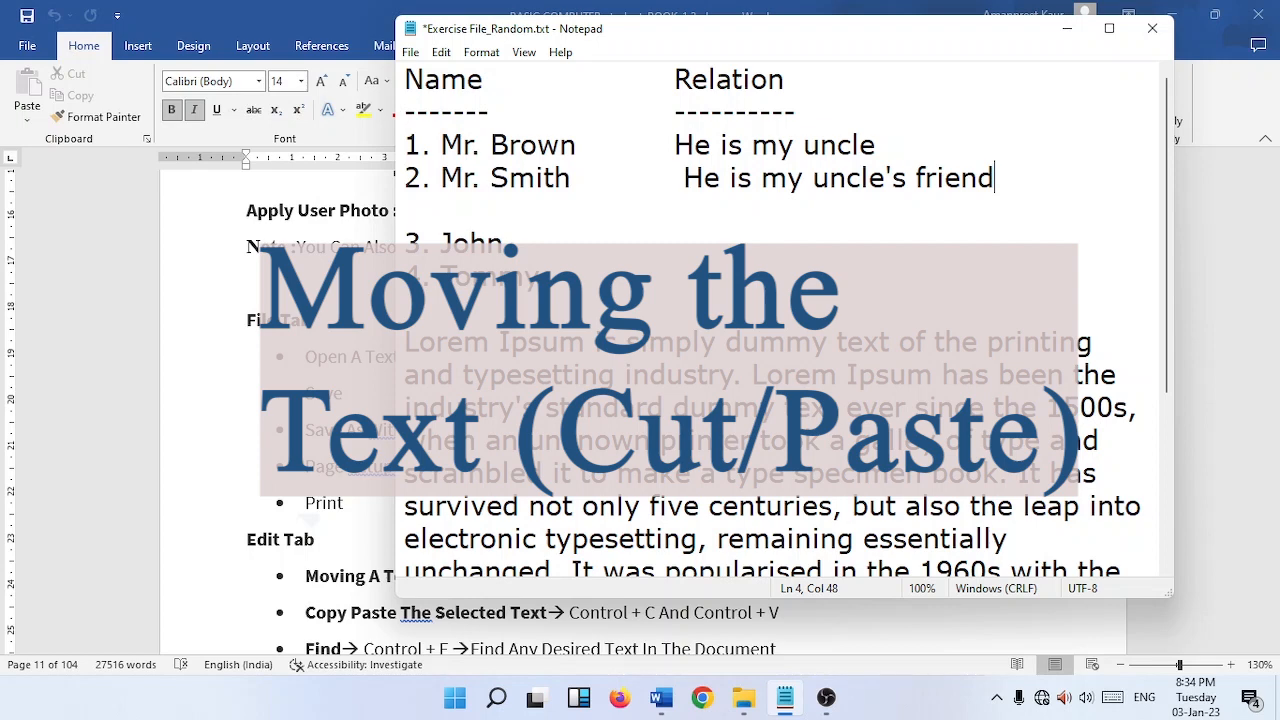
Move the word "friend" from entry 2 to the Relation column of entry 3 by cutting and pasting it
key(ctrl+shift+Left)
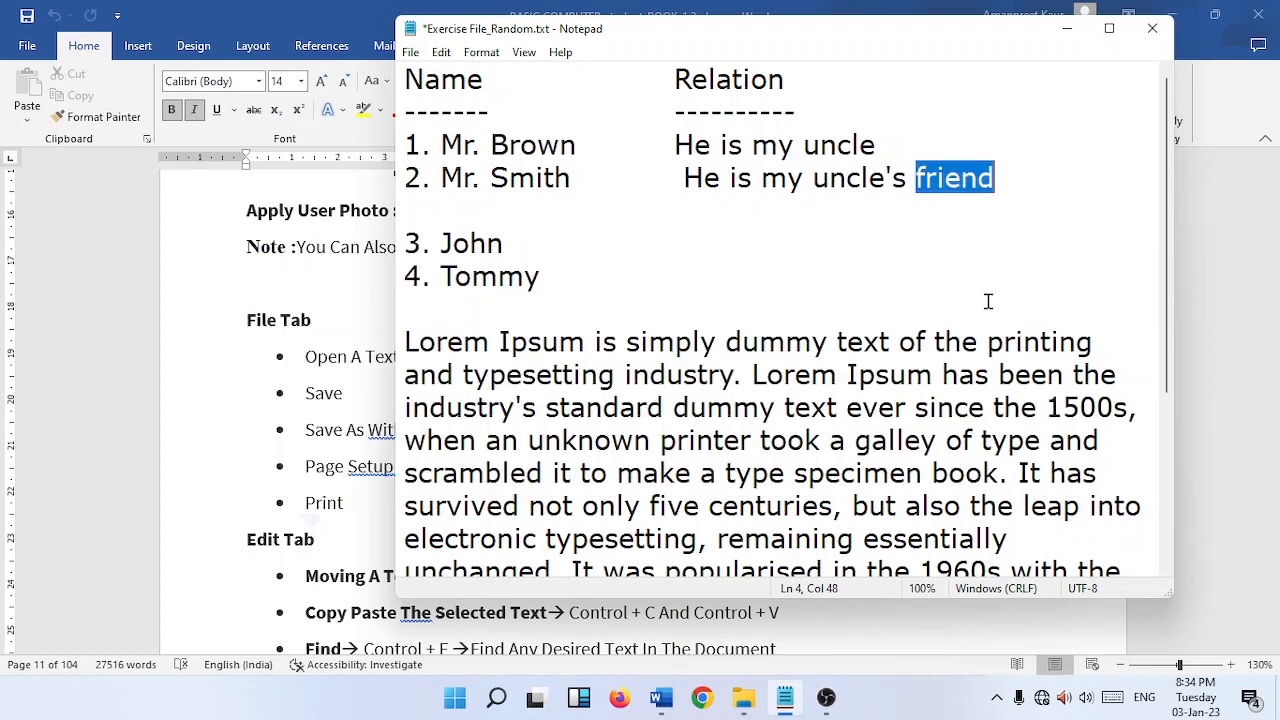
right_click(955, 180)
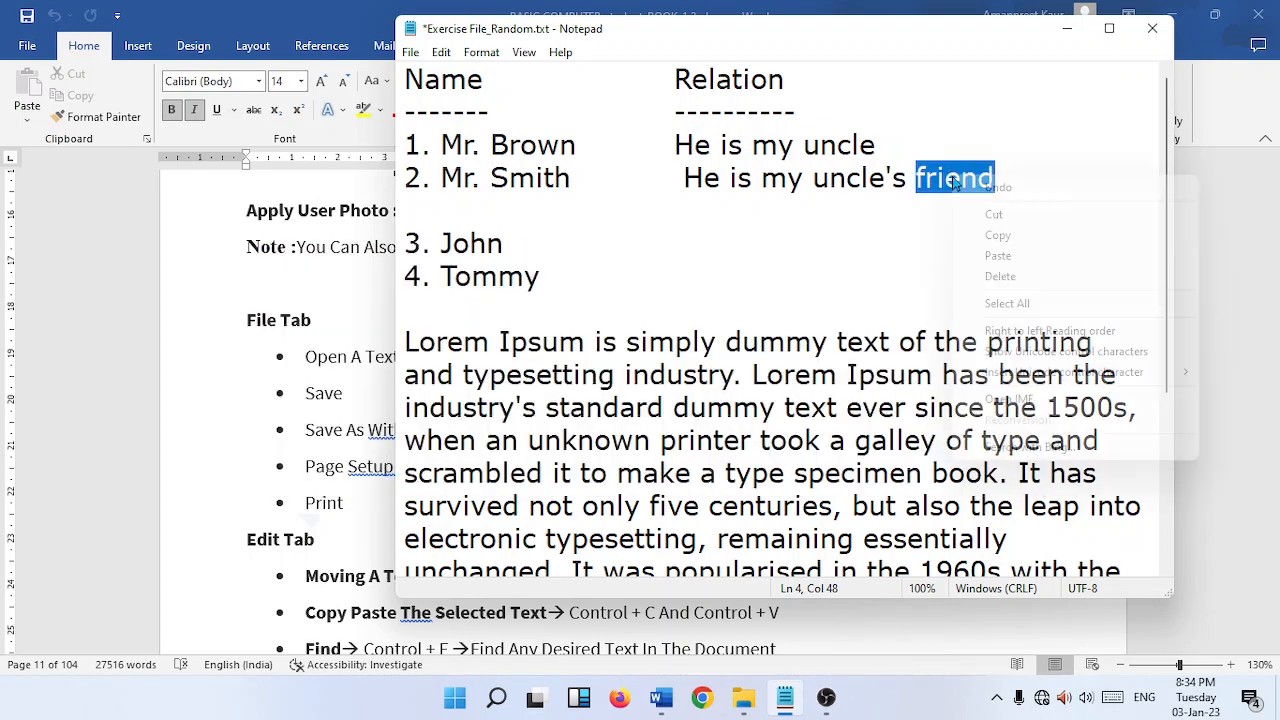
click(991, 218)
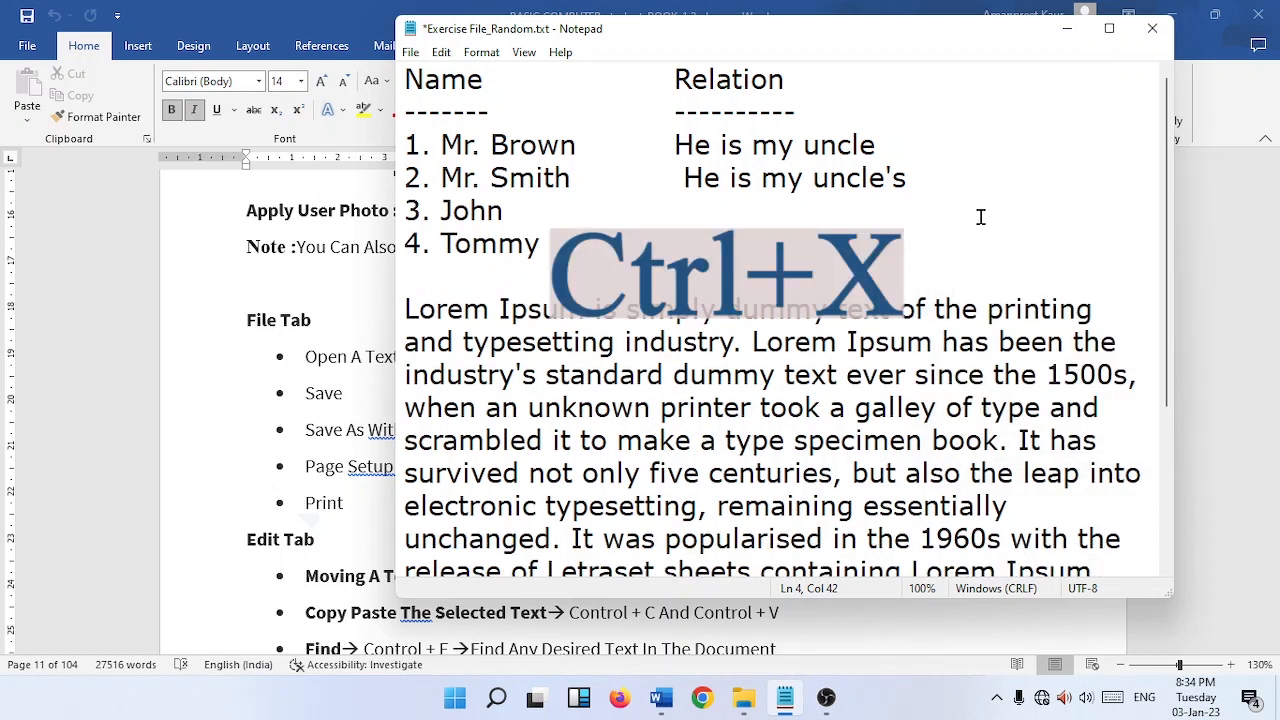
click(624, 211)
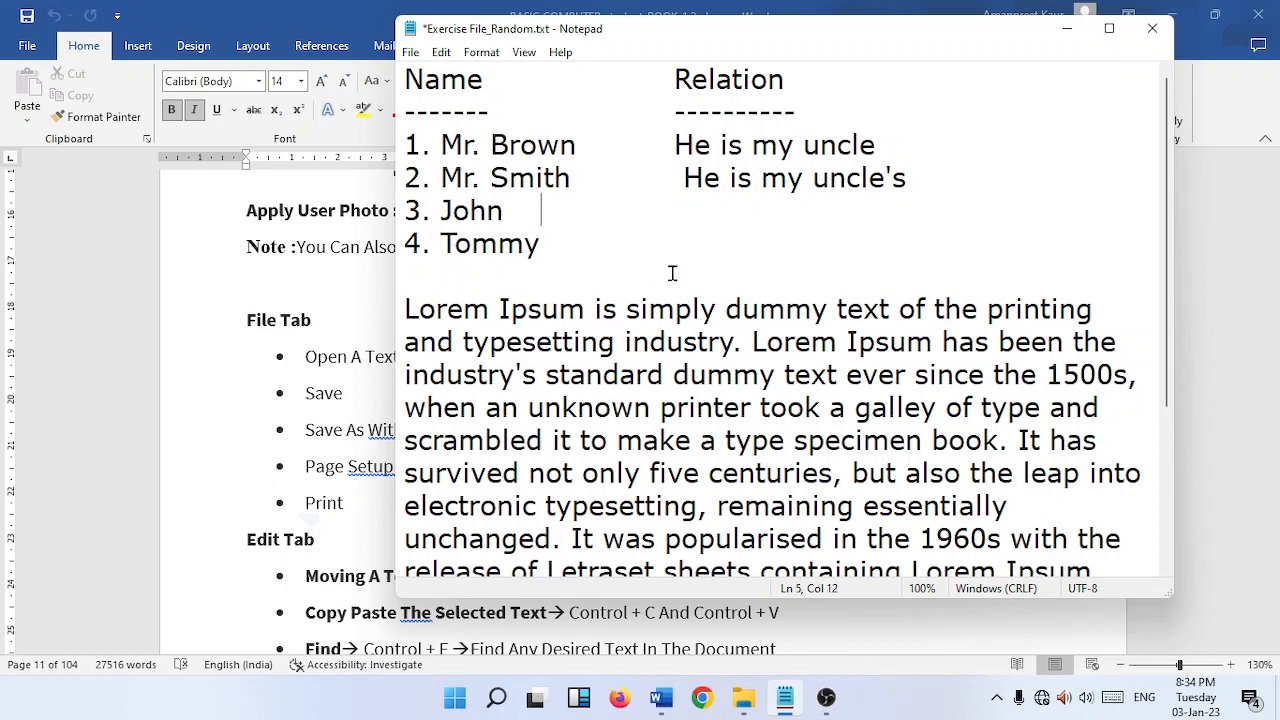
right_click(699, 210)
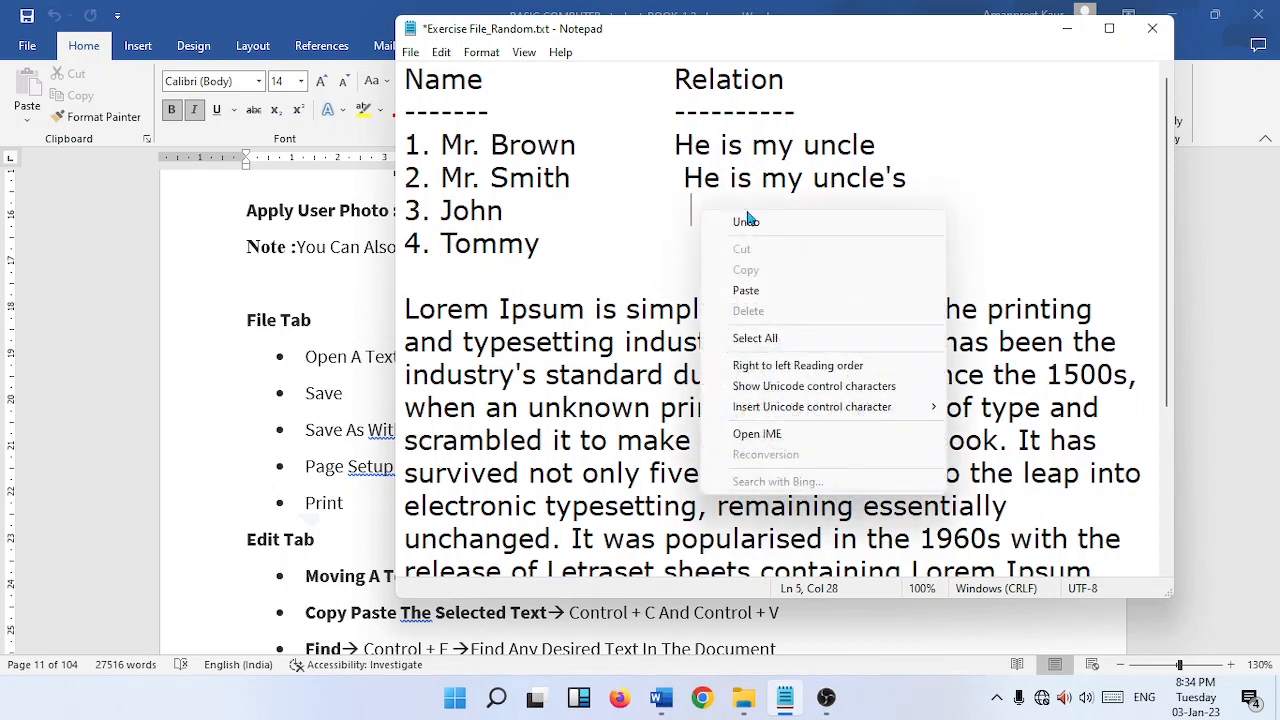
click(766, 288)
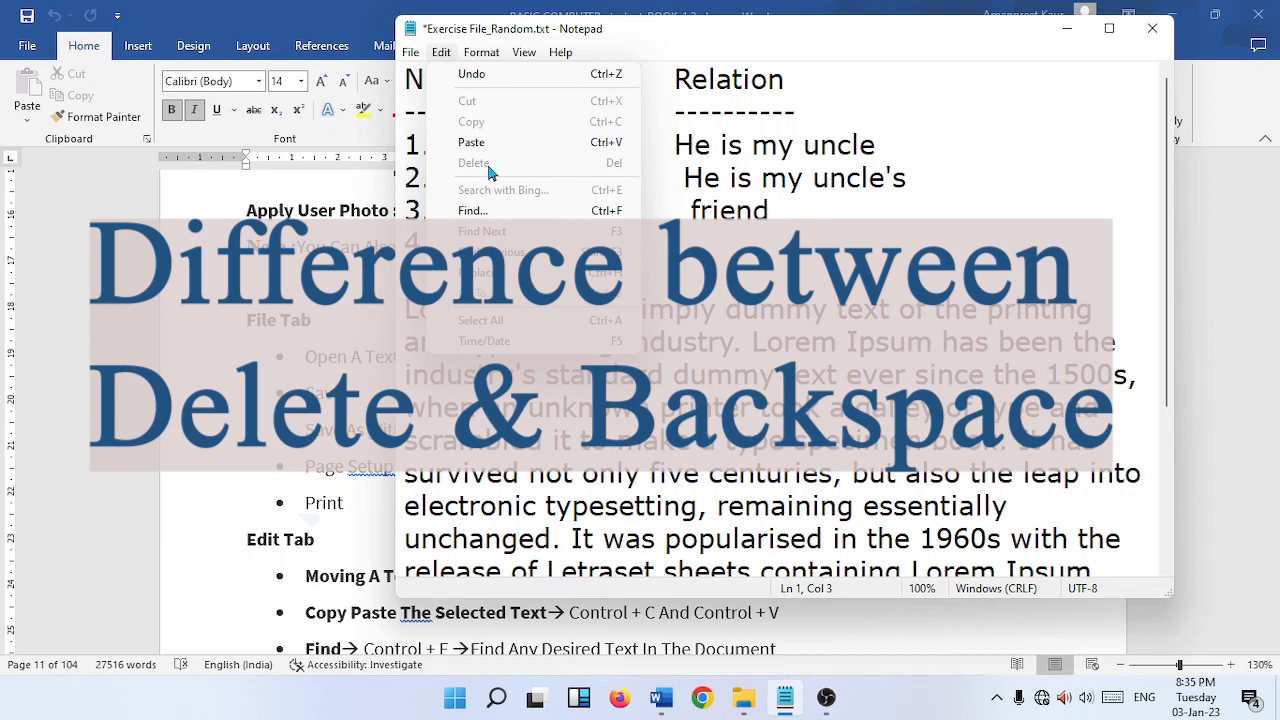
Remove the words "simply dummy text" from the first line of the Lorem Ipsum paragraph
click(797, 343)
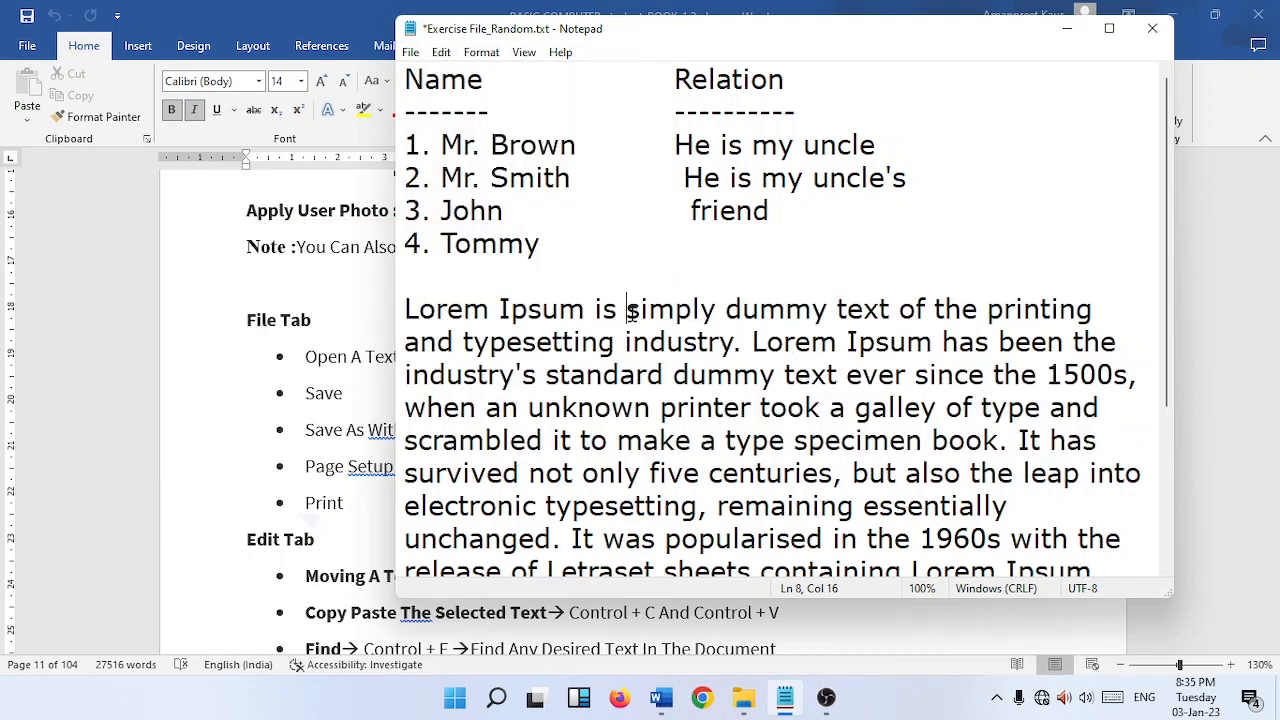
drag(627, 310, 891, 313)
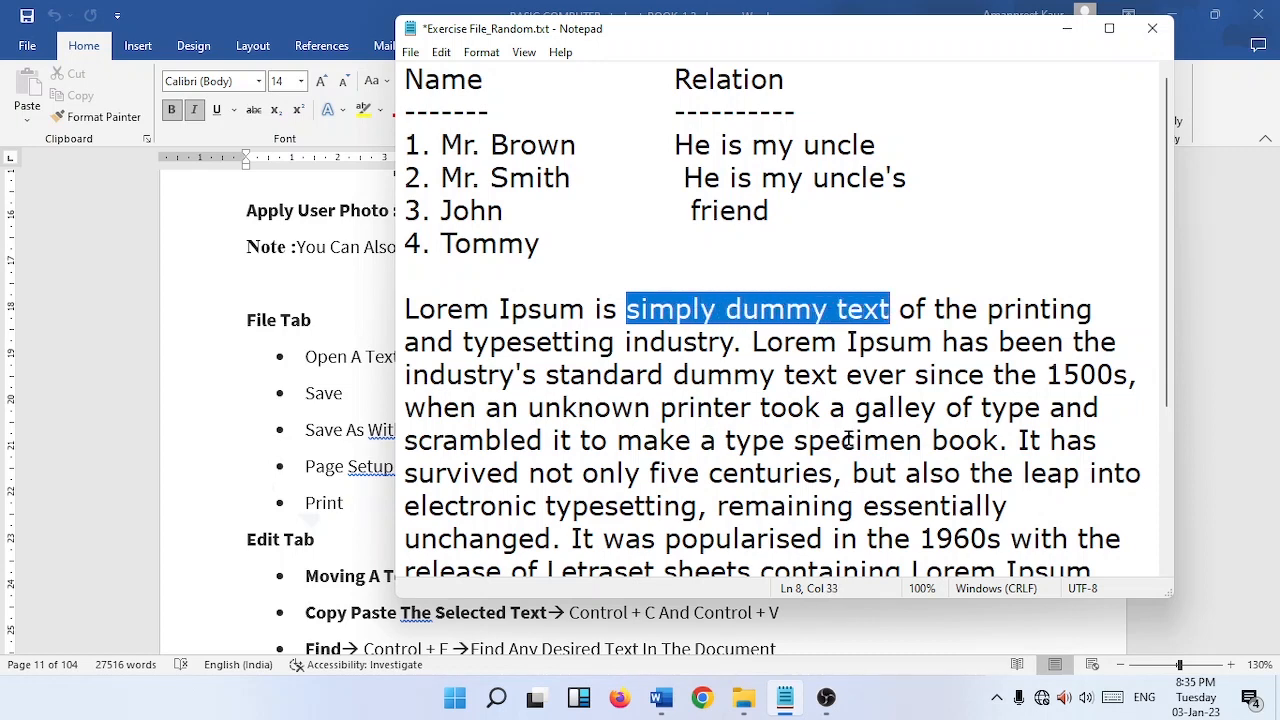
key(ctrl+x)
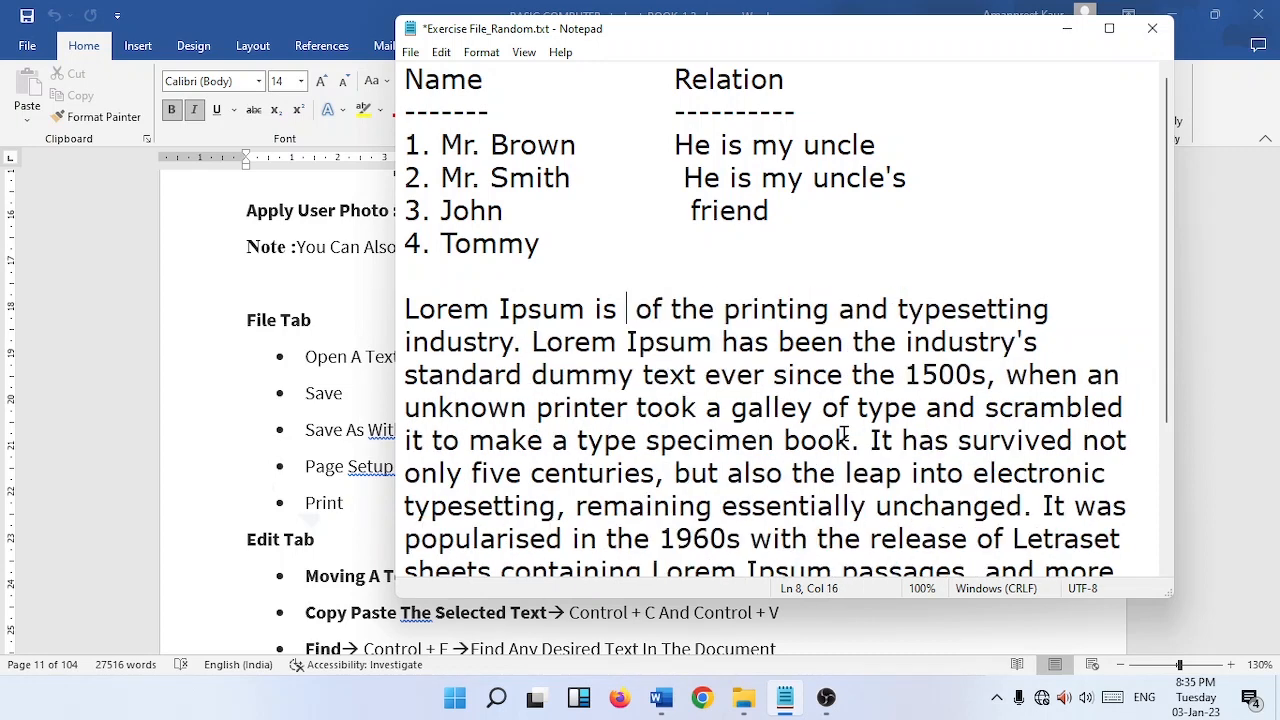
Erase "my uncle's" backwards from the end of the relation text of entry 2
click(916, 177)
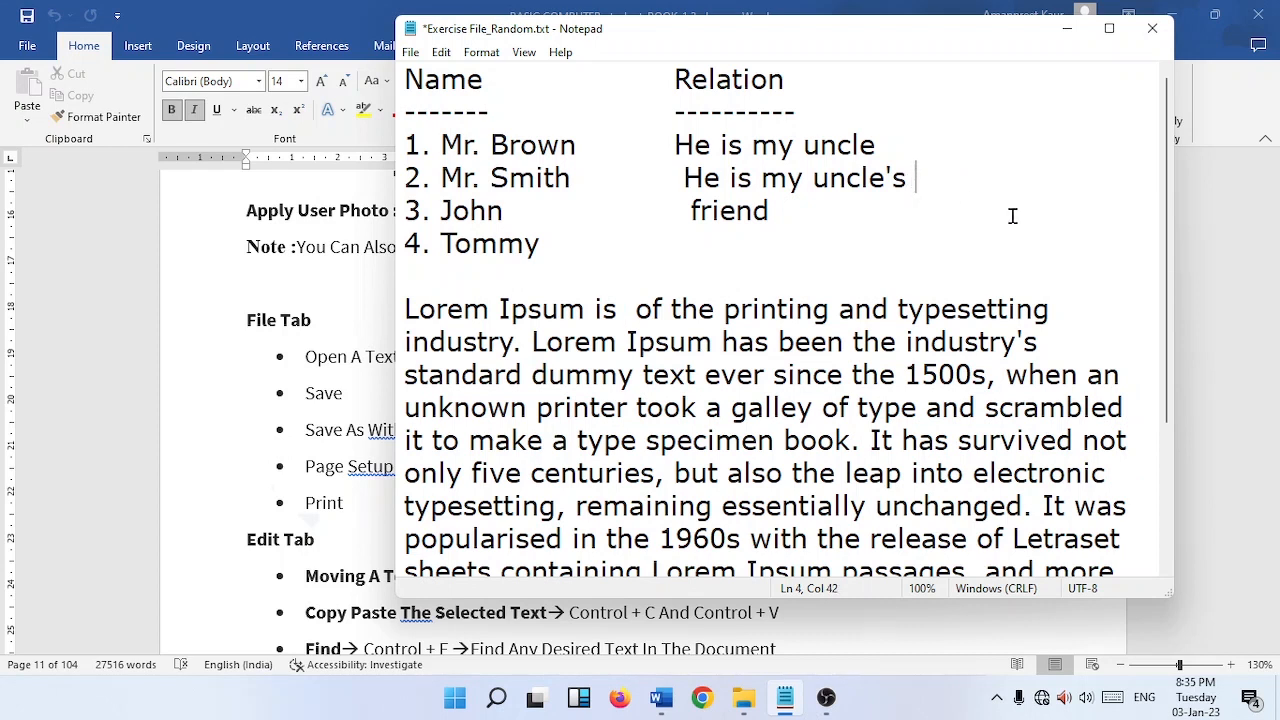
click(910, 180)
key(BackSpace)
key(BackSpace)
key(BackSpace)
key(BackSpace)
key(BackSpace)
key(BackSpace)
key(BackSpace)
key(BackSpace)
key(BackSpace)
key(BackSpace)
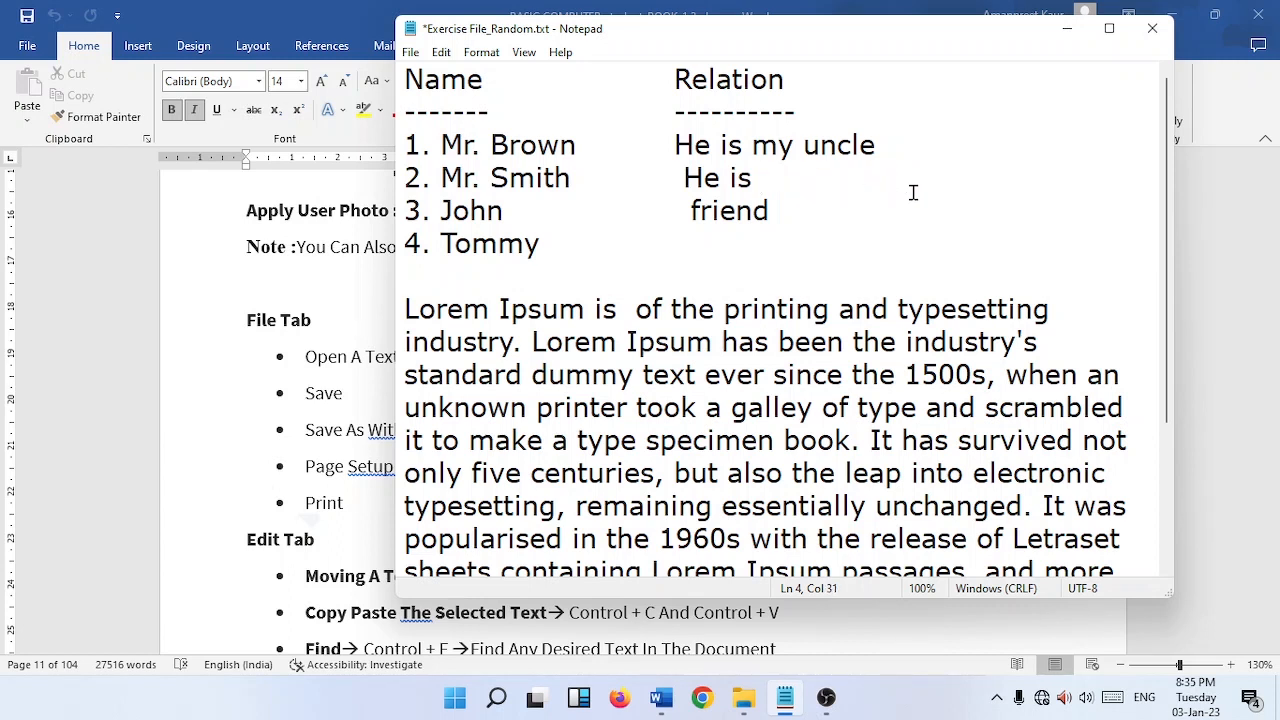
Delete the words "He is" forwards from the start of the relation text of entry 2
click(688, 180)
key(Delete)
key(Delete)
key(Delete)
key(Delete)
key(Delete)
key(Delete)
Delete the extra blank lines above the paragraph together with its opening words "Lorem Ipsum"
click(437, 299)
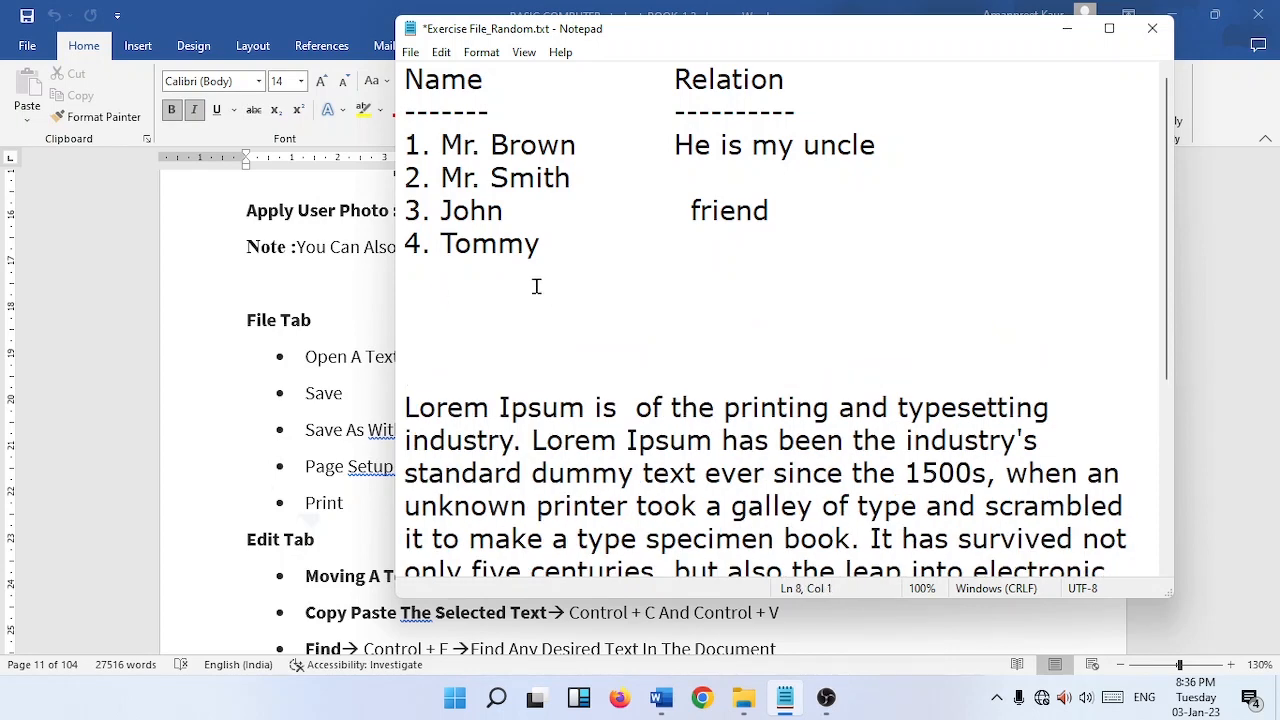
key(Delete)
key(Delete)
key(Delete)
key(Delete)
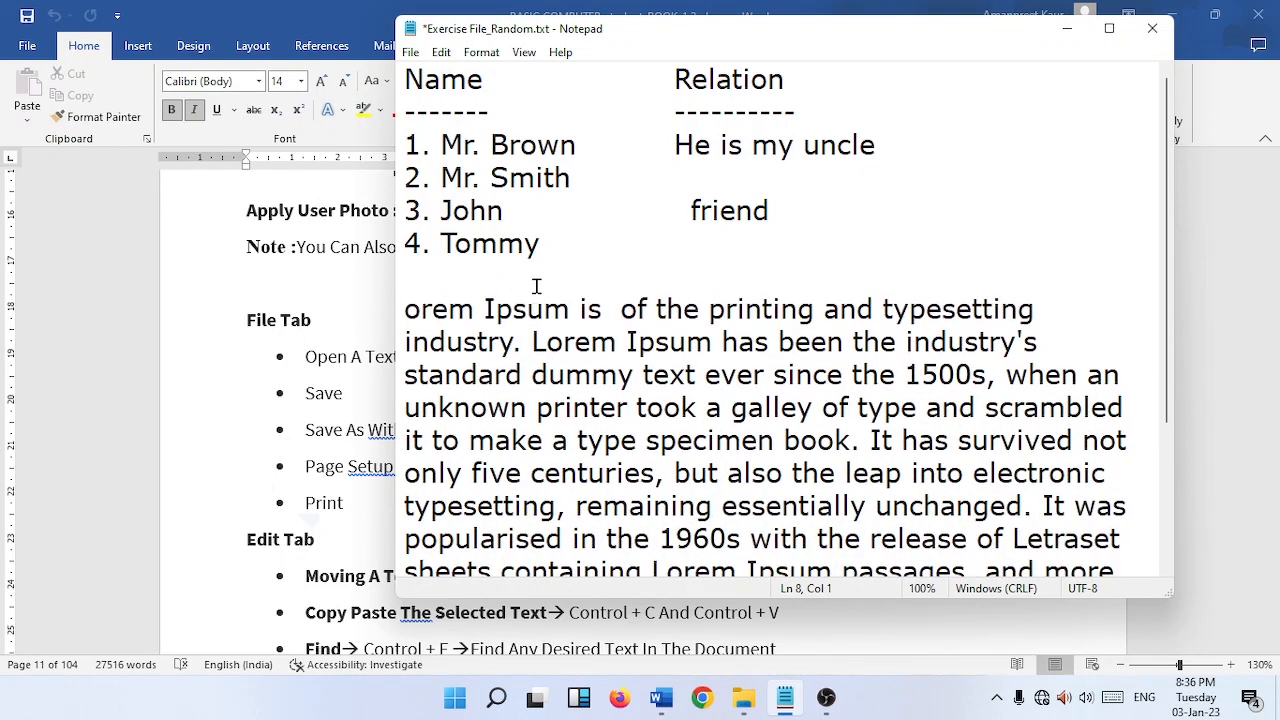
key(Delete)
key(Delete)
key(Delete)
key(Delete)
key(Delete)
key(Delete)
key(Delete)
key(Delete)
key(Delete)
key(Delete)
key(Delete)
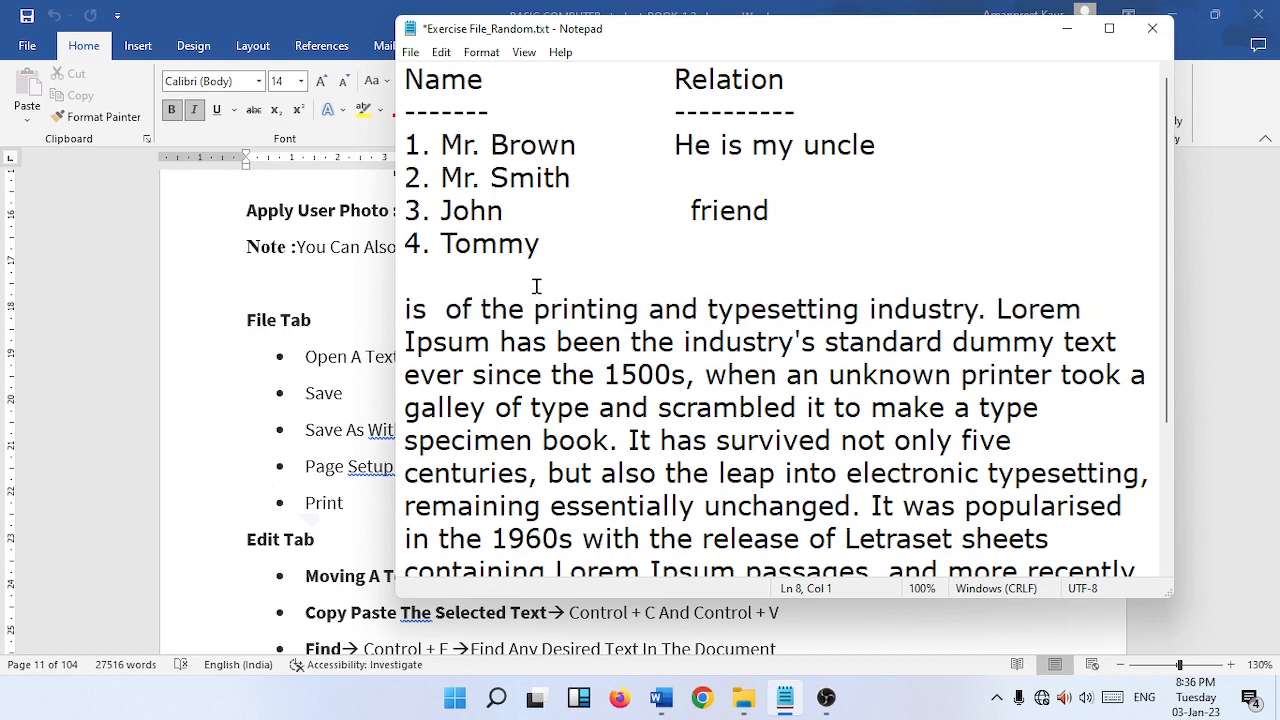
Run a Bing web search for the word "typesetting" from the paragraph's first line and minimise the browser
click(442, 53)
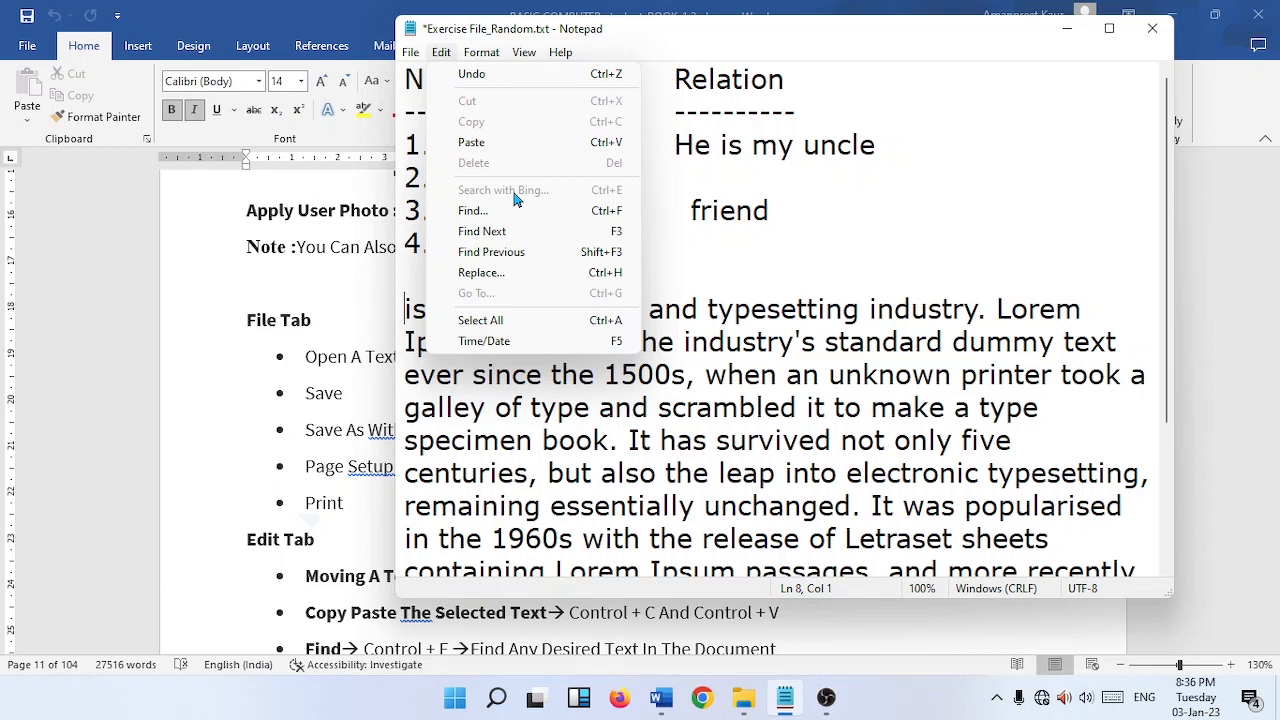
click(746, 292)
key(Up)
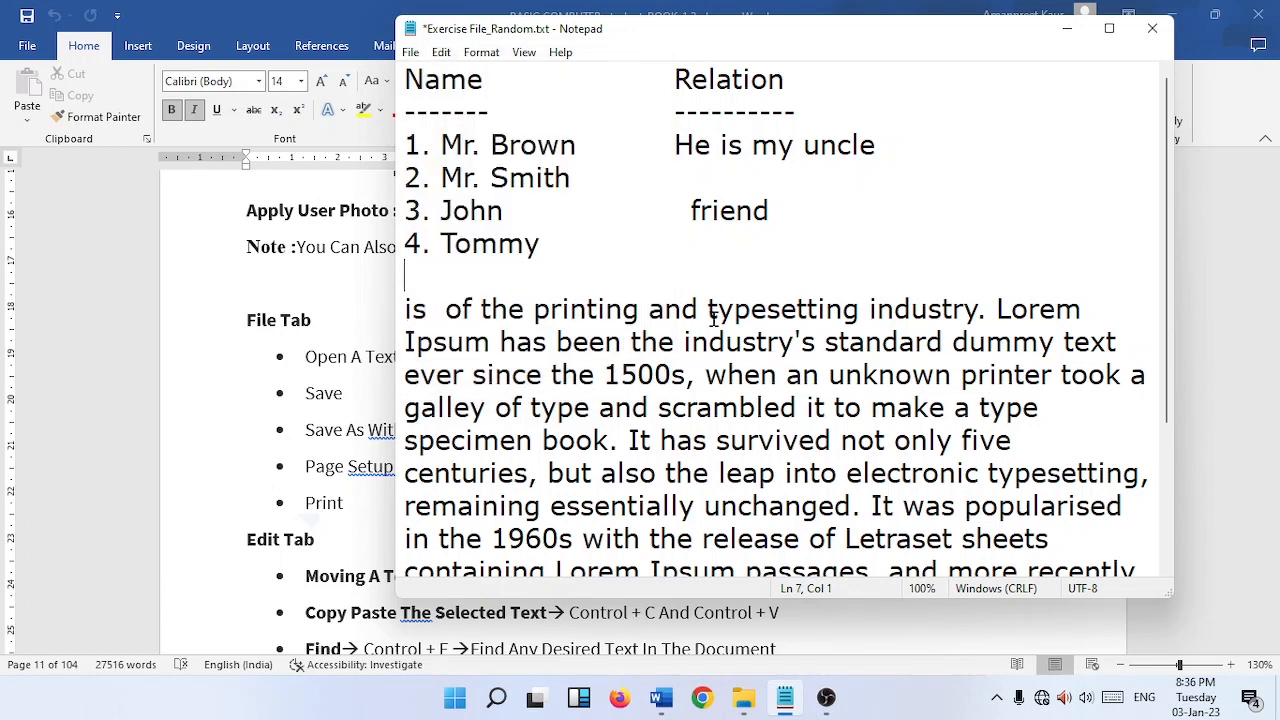
drag(714, 318, 860, 312)
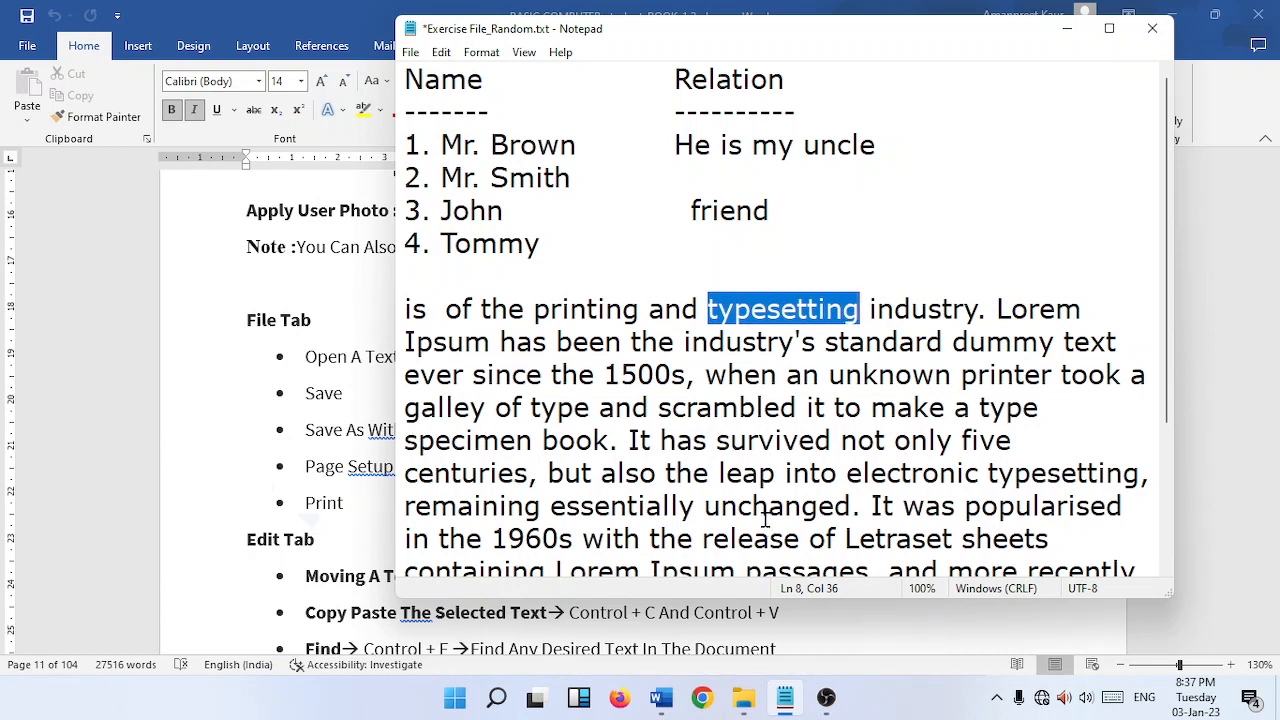
click(442, 53)
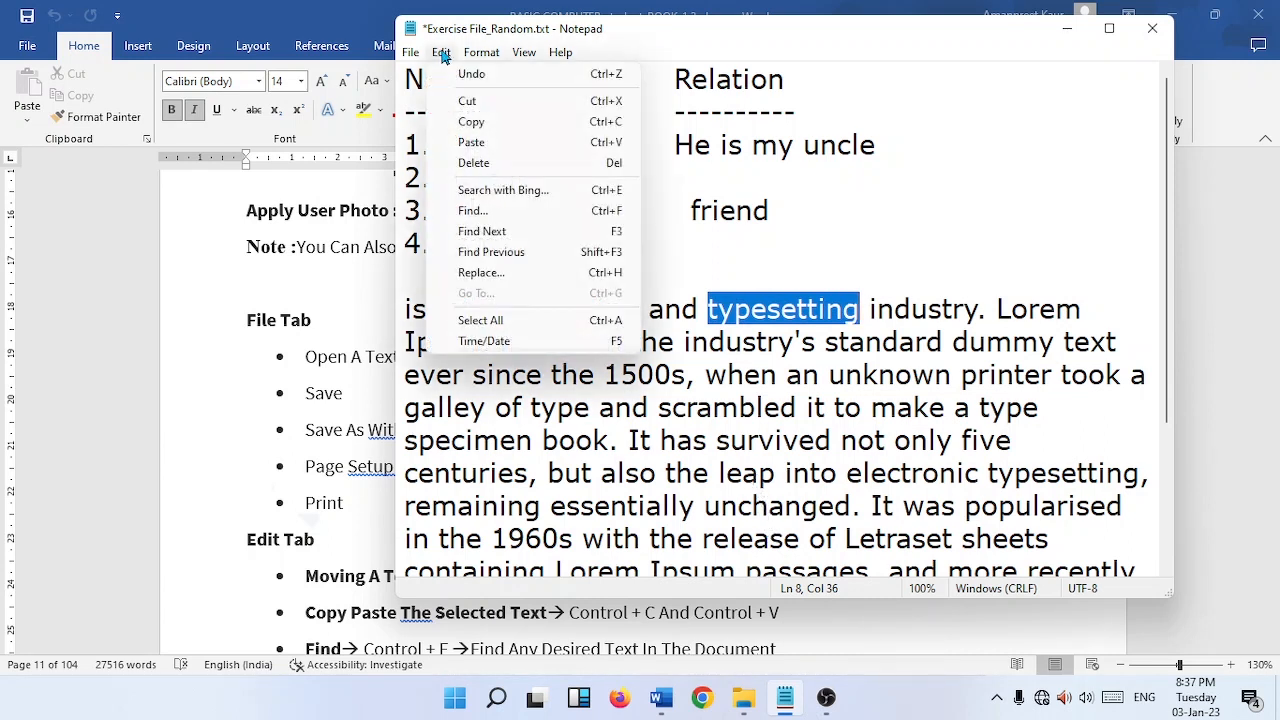
click(490, 190)
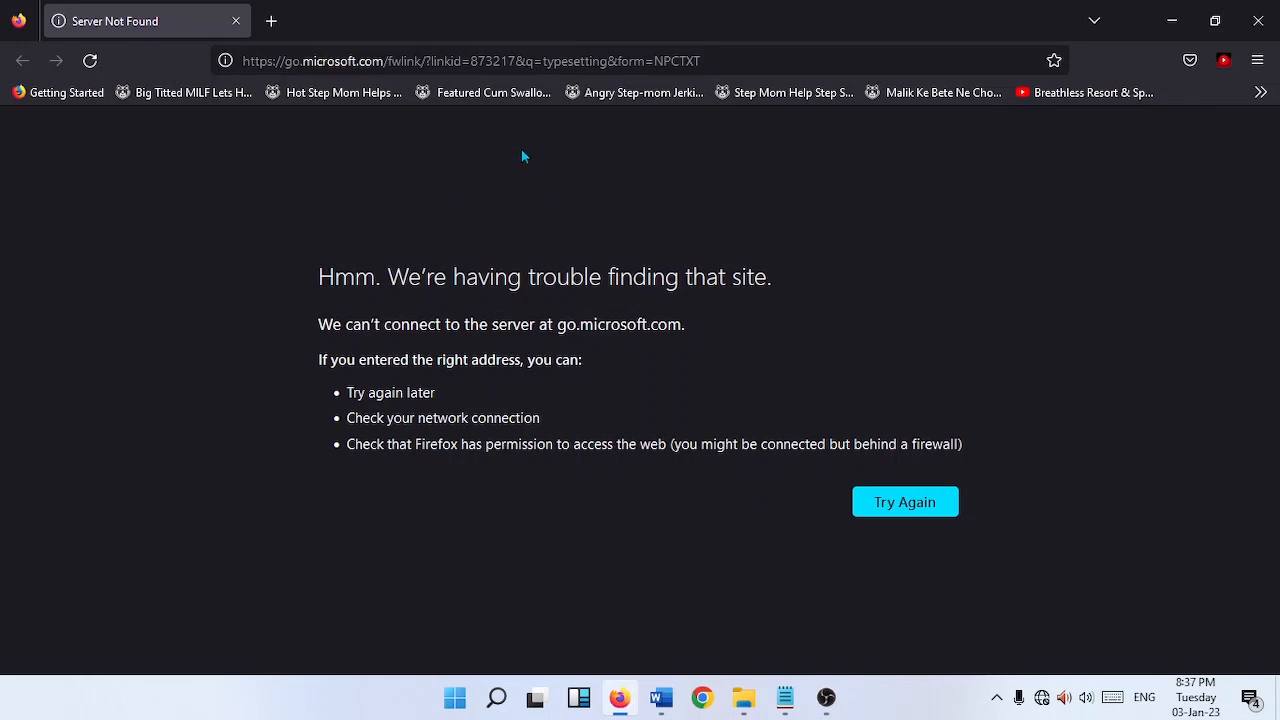
click(1172, 20)
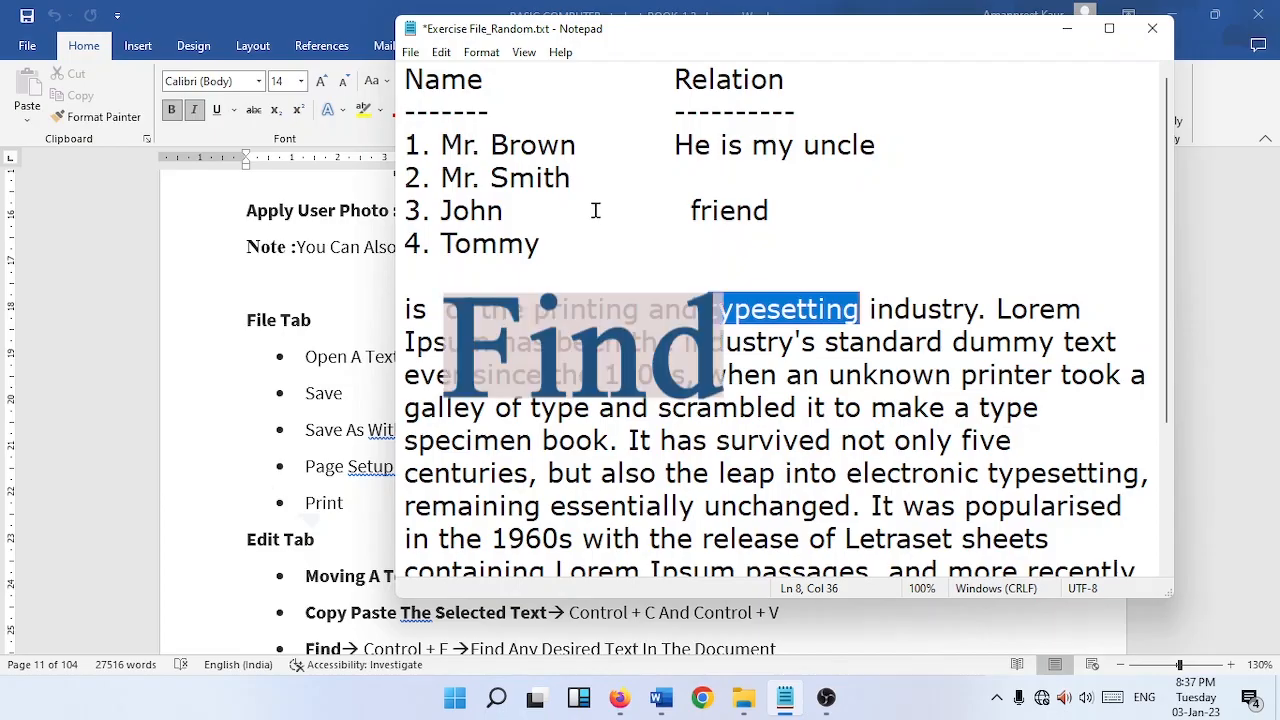
Highlight the words "Lorem Ipsum" at the very end of the paragraph
click(441, 52)
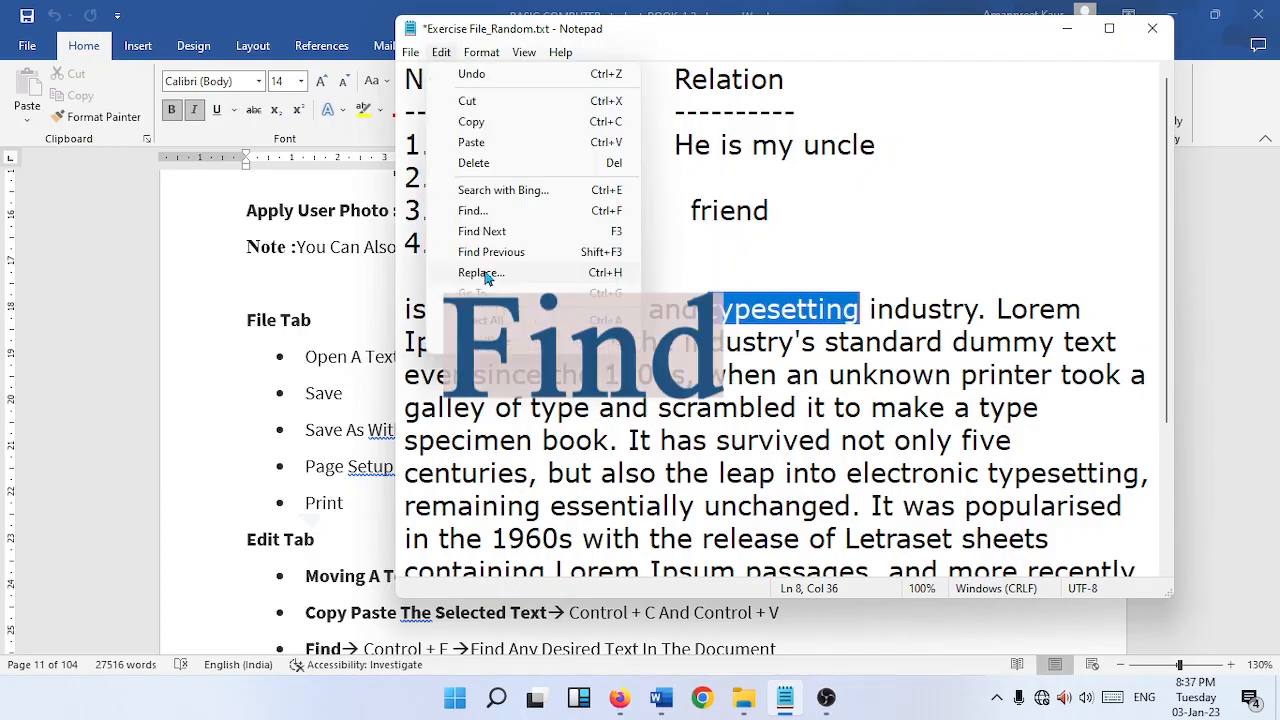
click(713, 407)
scroll(713, 407, down, 2)
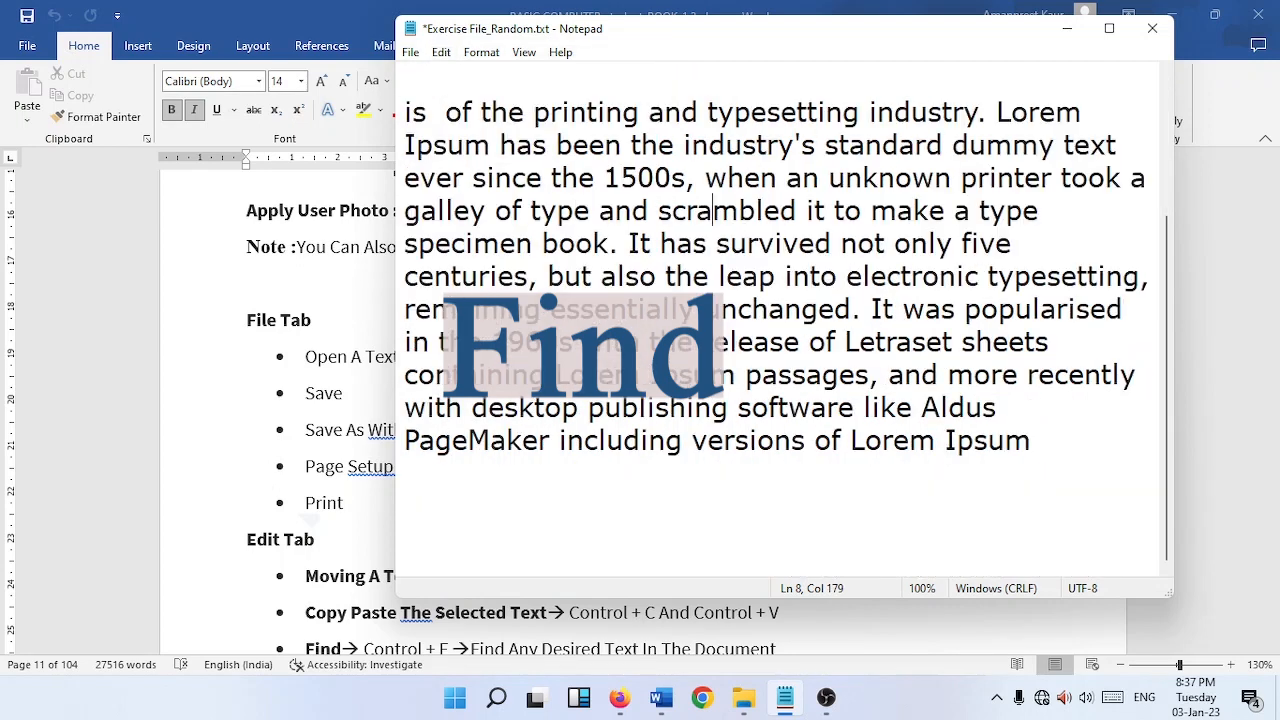
click(850, 441)
drag(850, 441, 1023, 449)
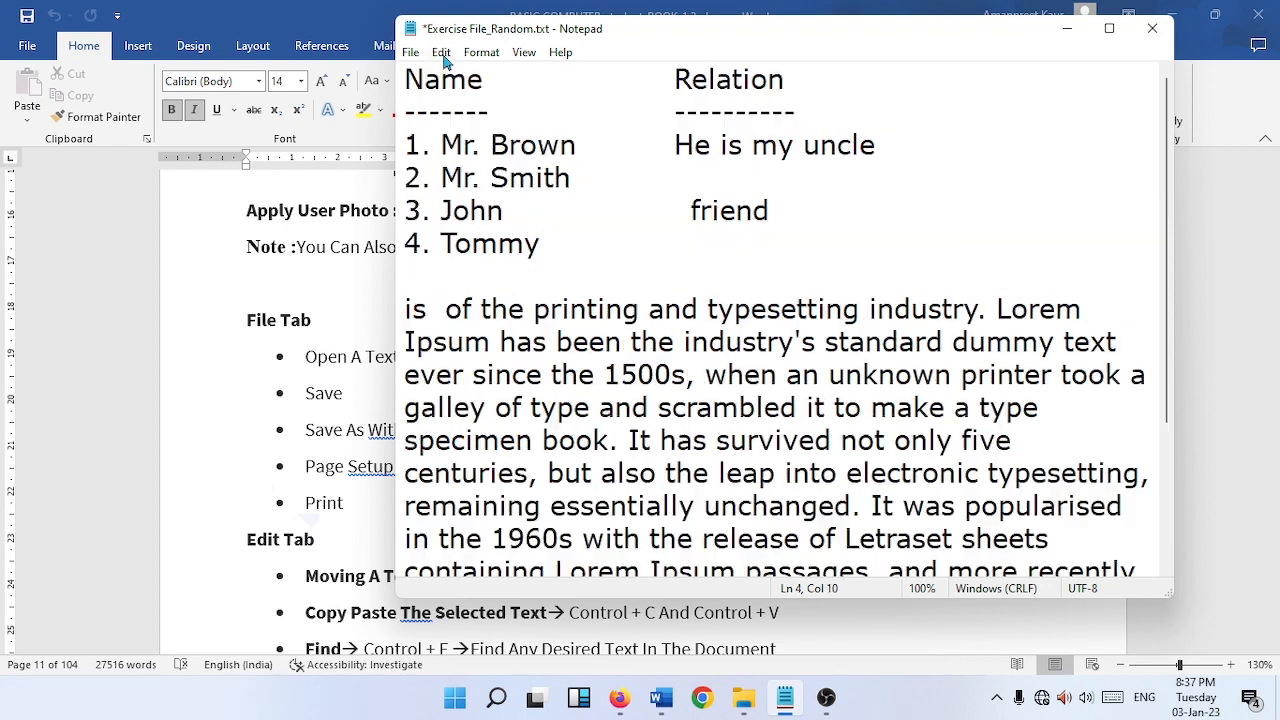
Find each "Lorem Ipsum" in the paragraph, searching downwards from the name list, through to the last occurrence
click(441, 52)
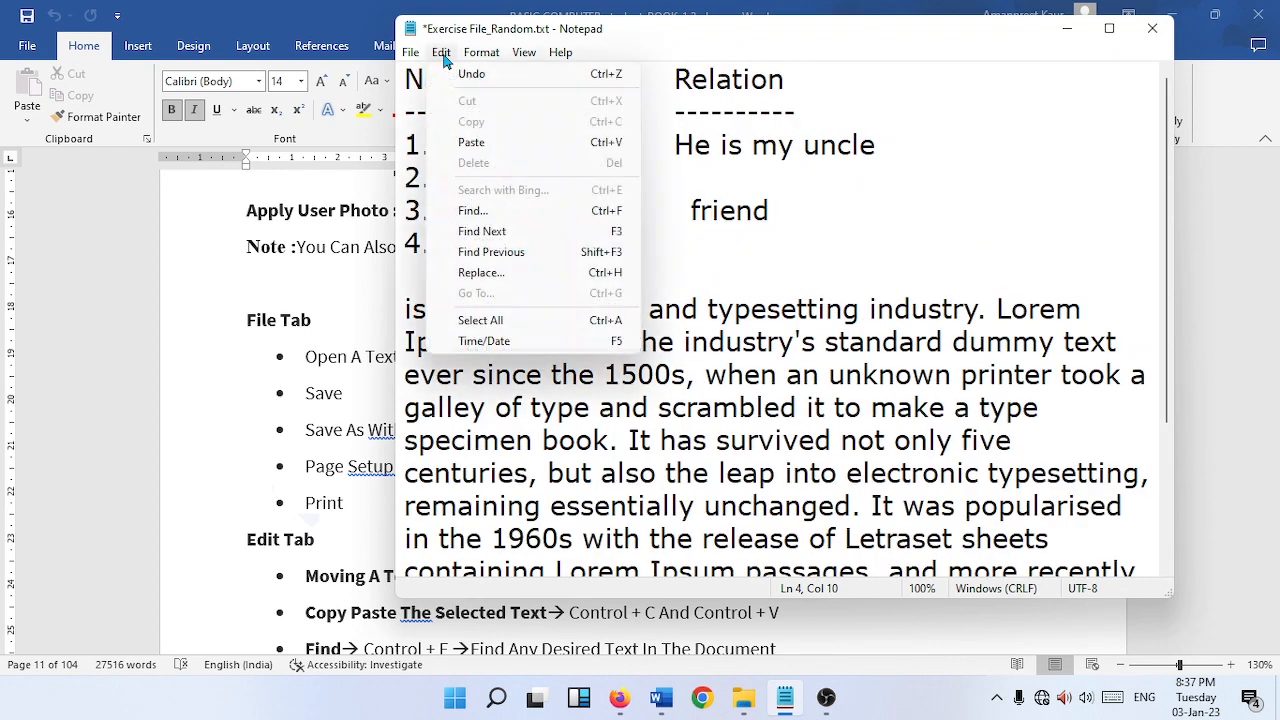
click(725, 188)
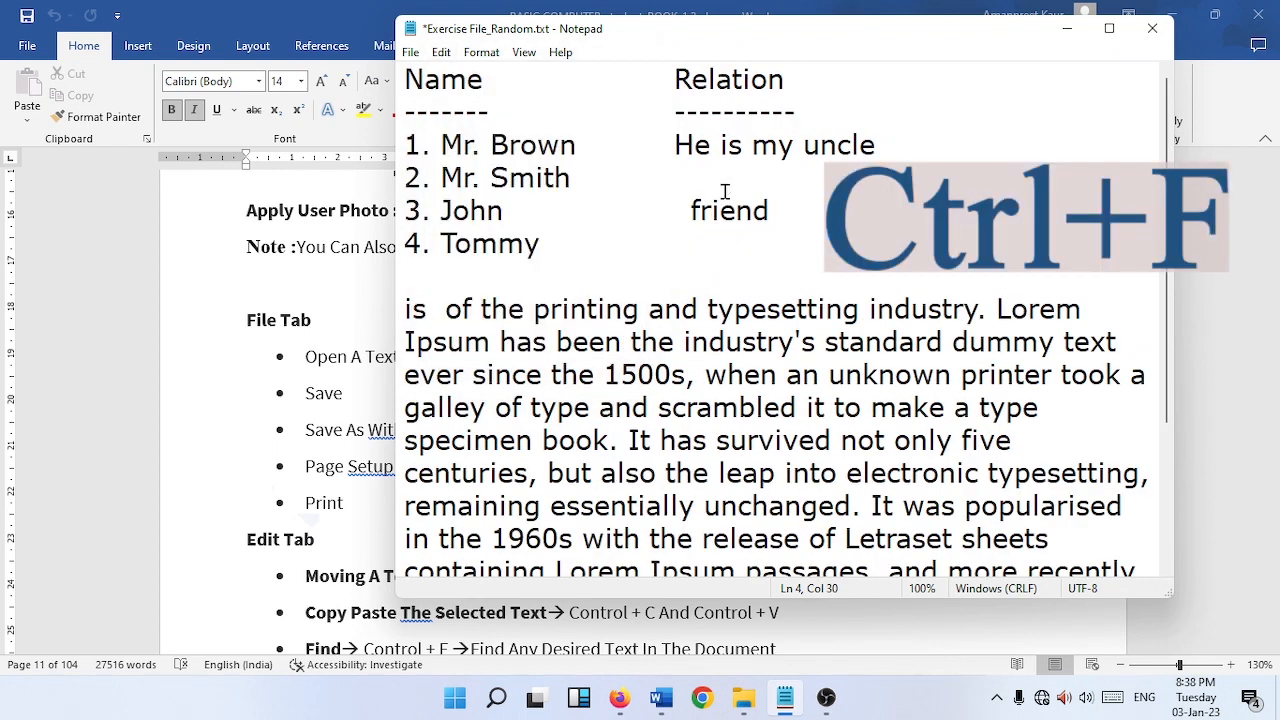
key(ctrl+f)
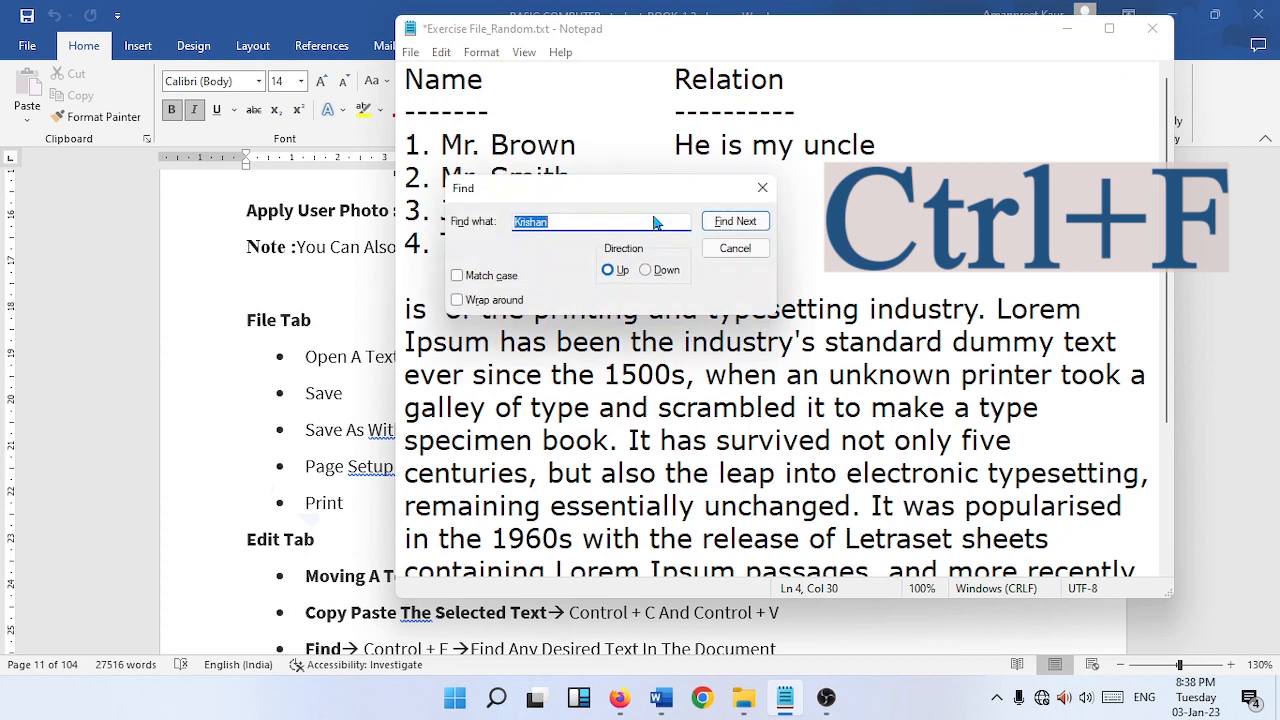
key(BackSpace)
text(L)
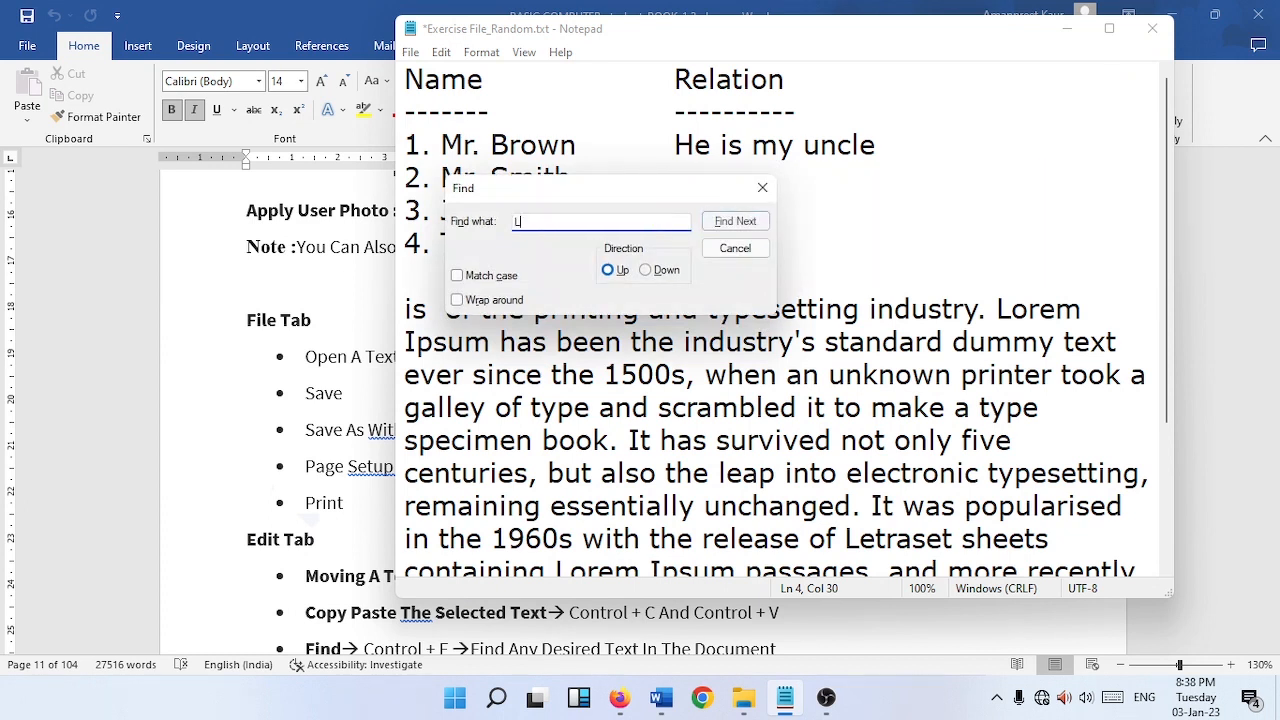
text(orem Ipsum)
drag(621, 191, 697, 131)
click(738, 199)
click(820, 157)
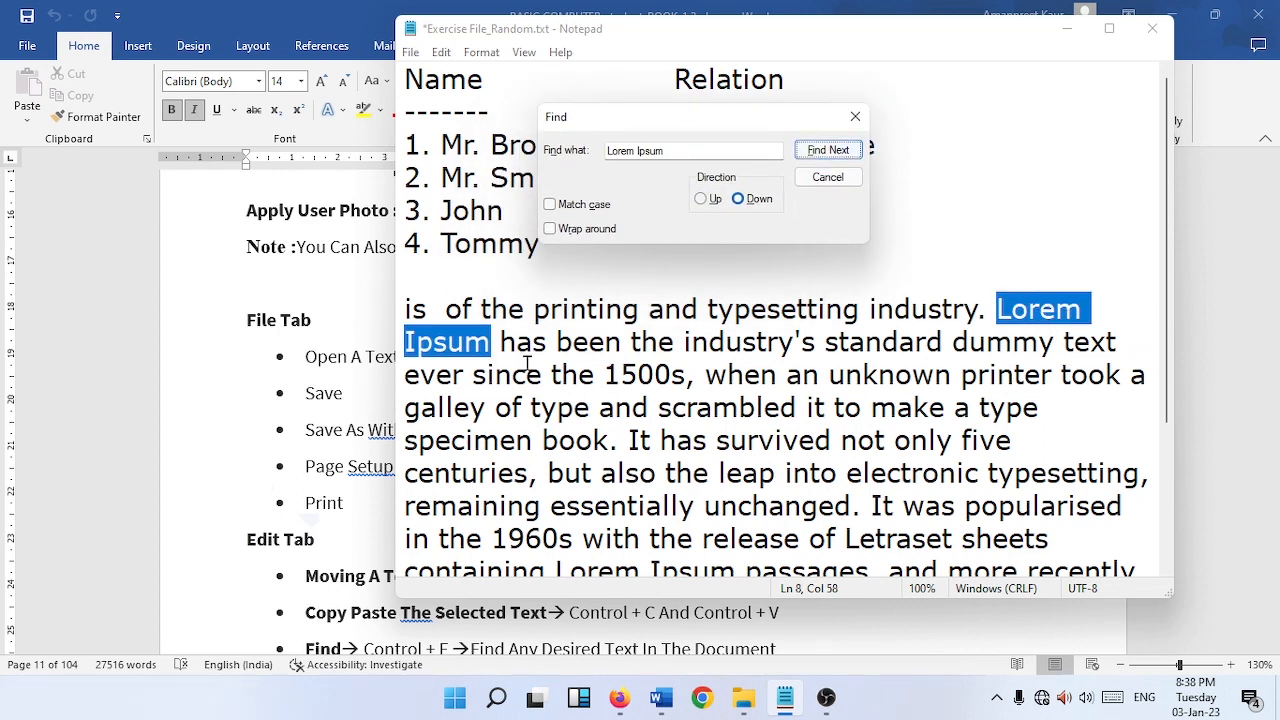
click(826, 151)
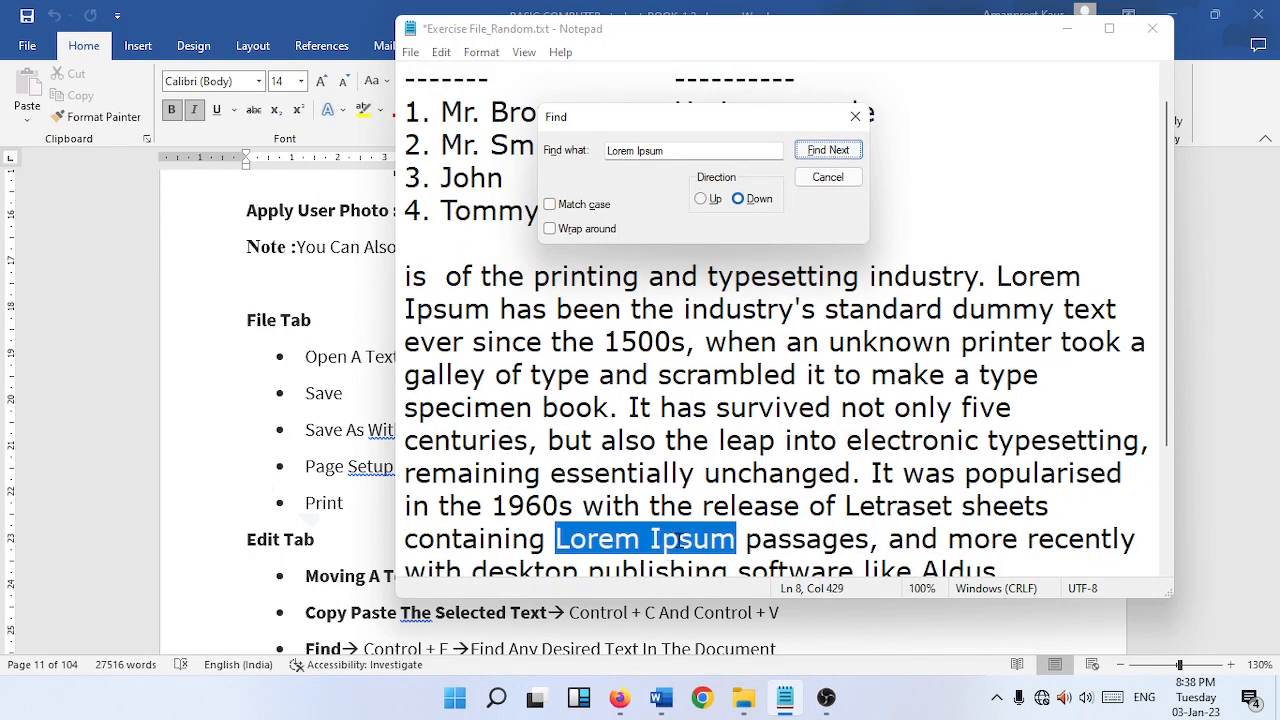
click(826, 151)
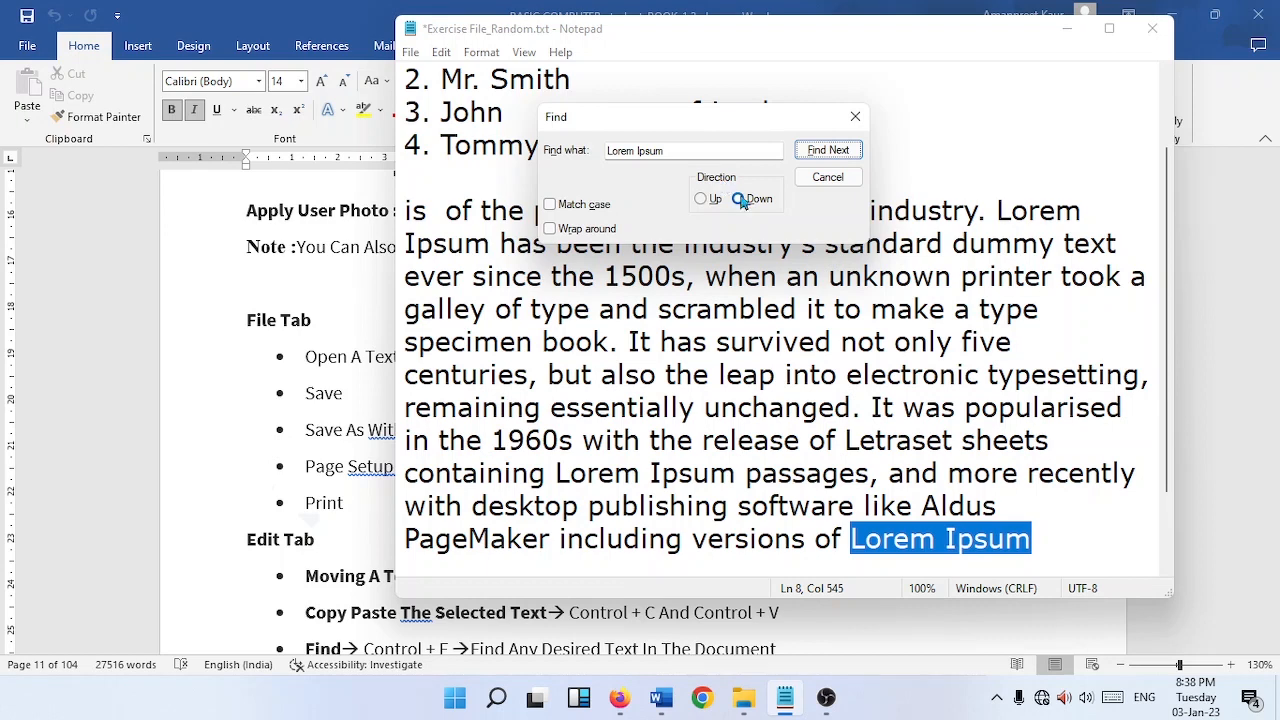
Search upwards for "Lorem Ipsum" from the end of the paragraph, through to its first occurrence
click(1042, 546)
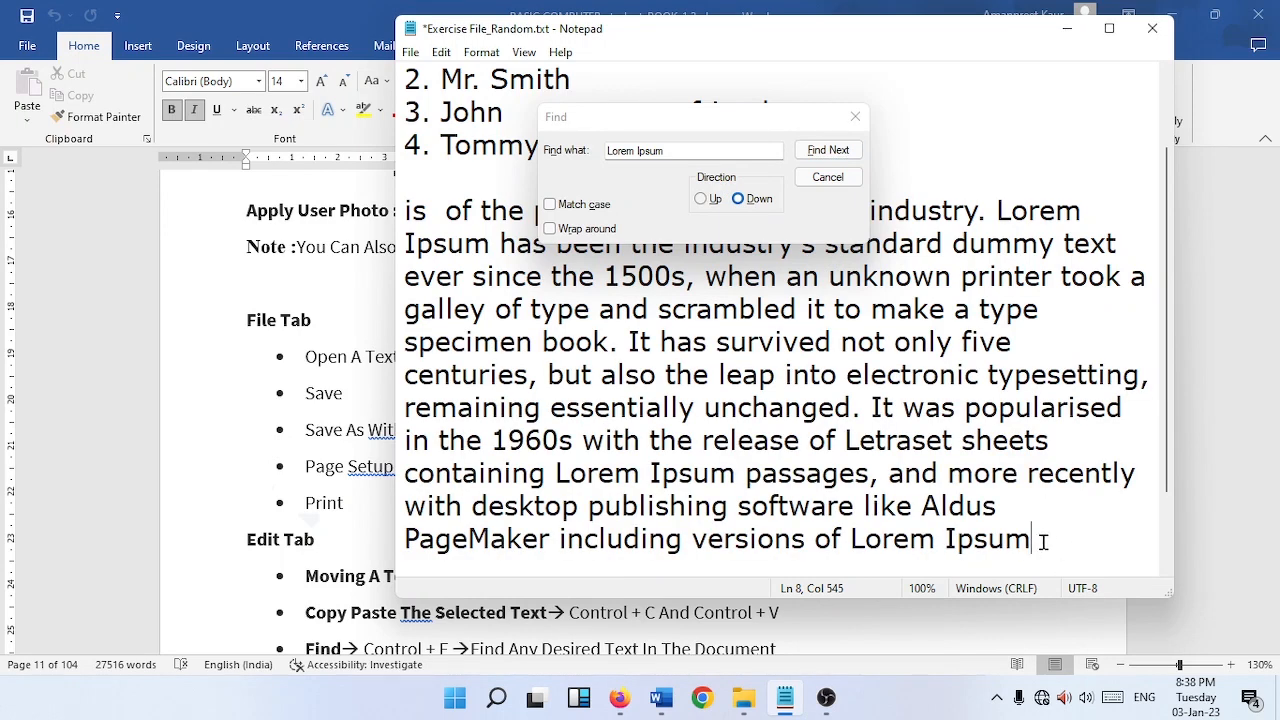
click(703, 201)
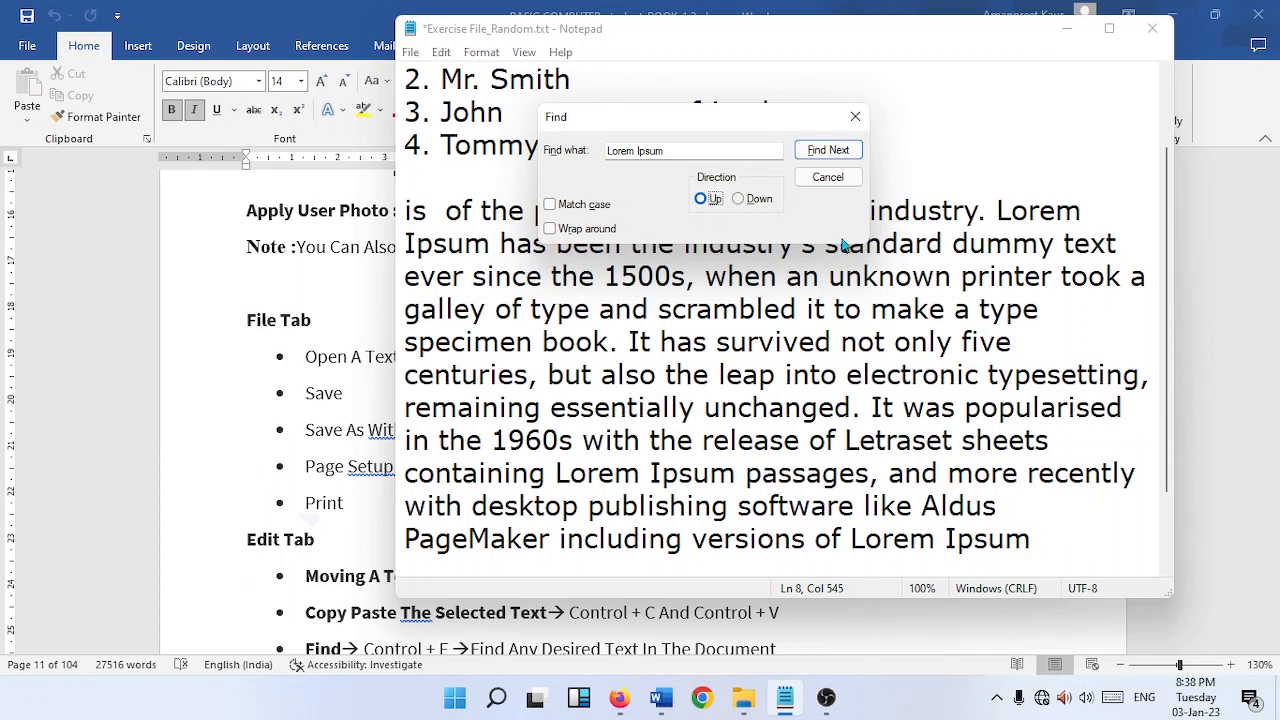
click(826, 152)
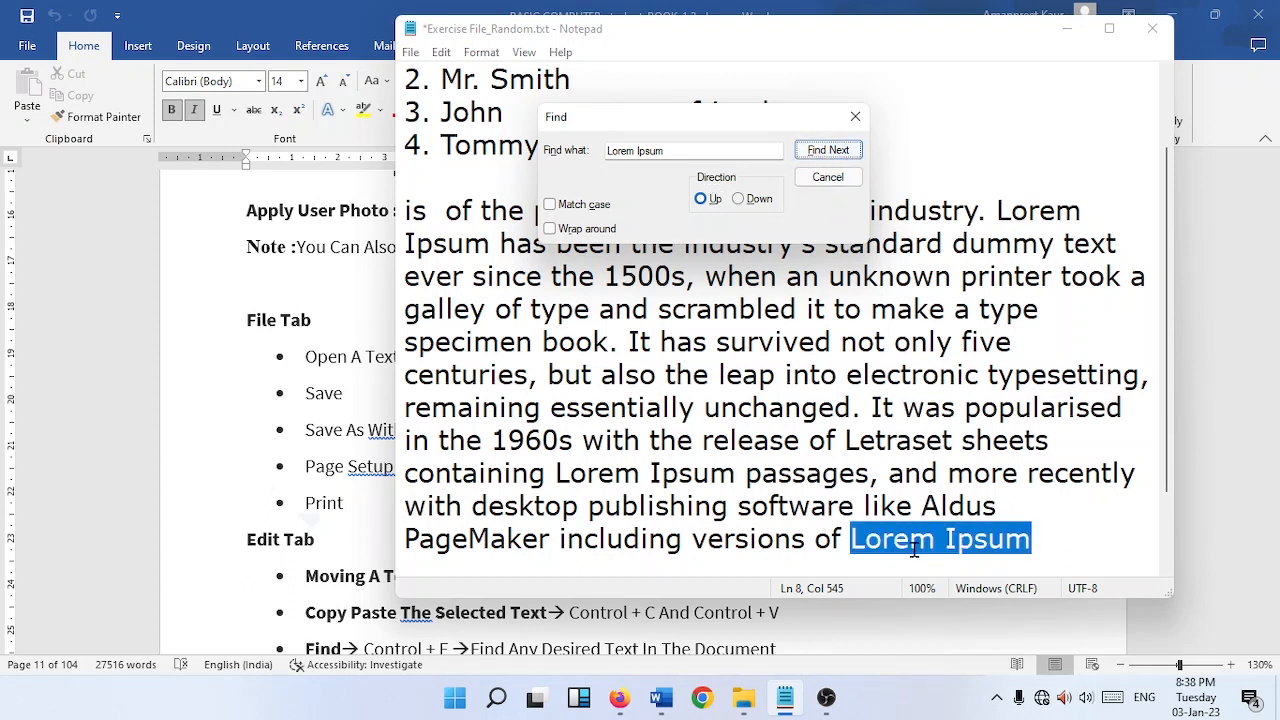
click(834, 153)
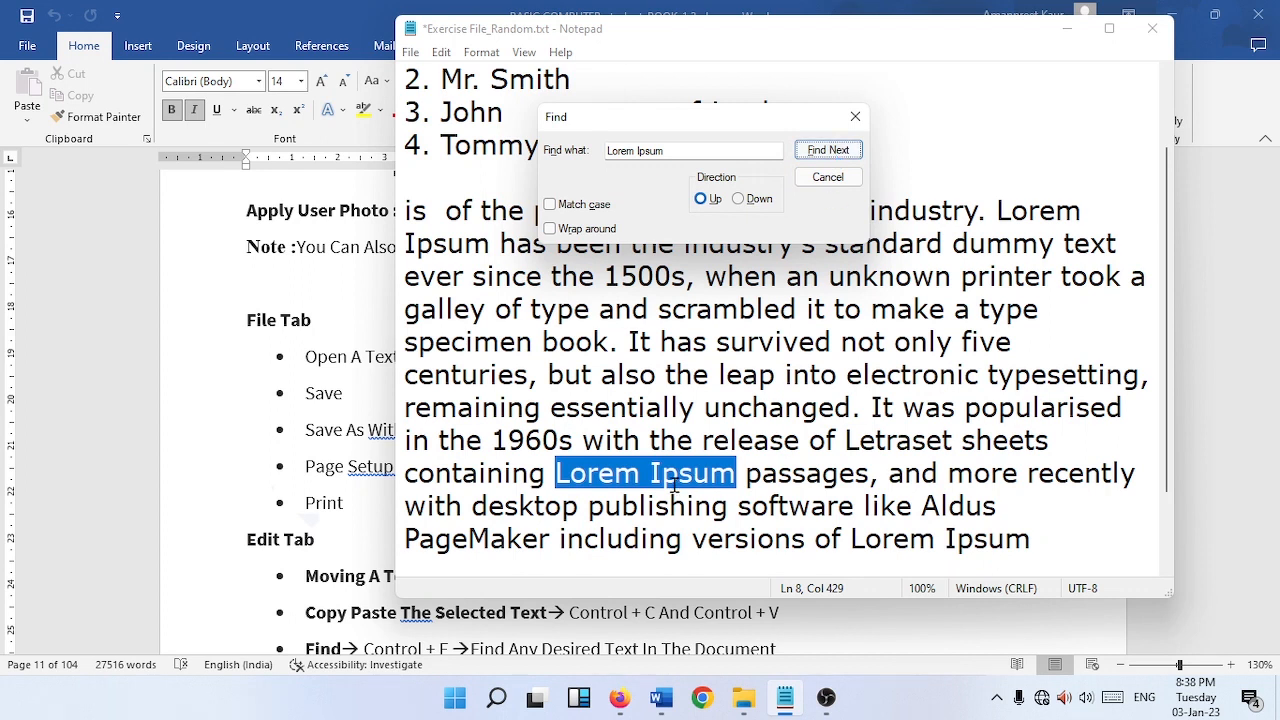
click(808, 155)
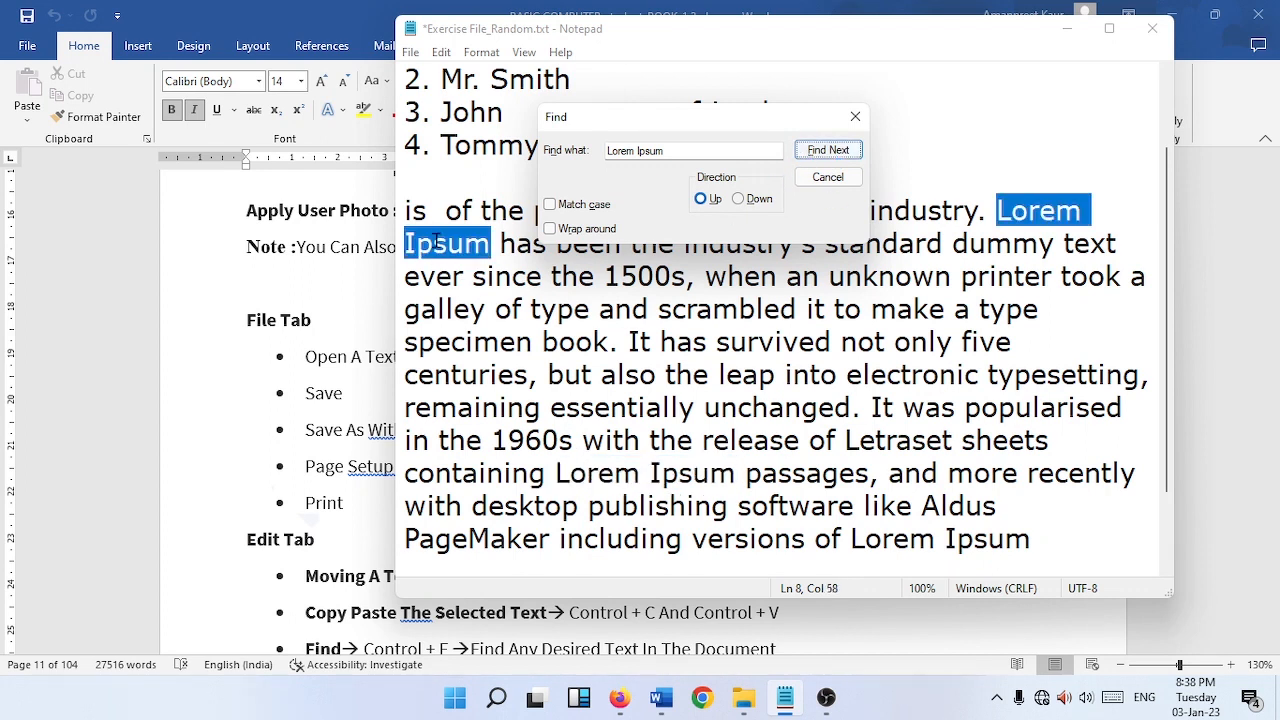
Search for "LOREM" in capitals without case matching, upwards first and downwards after that
click(688, 149)
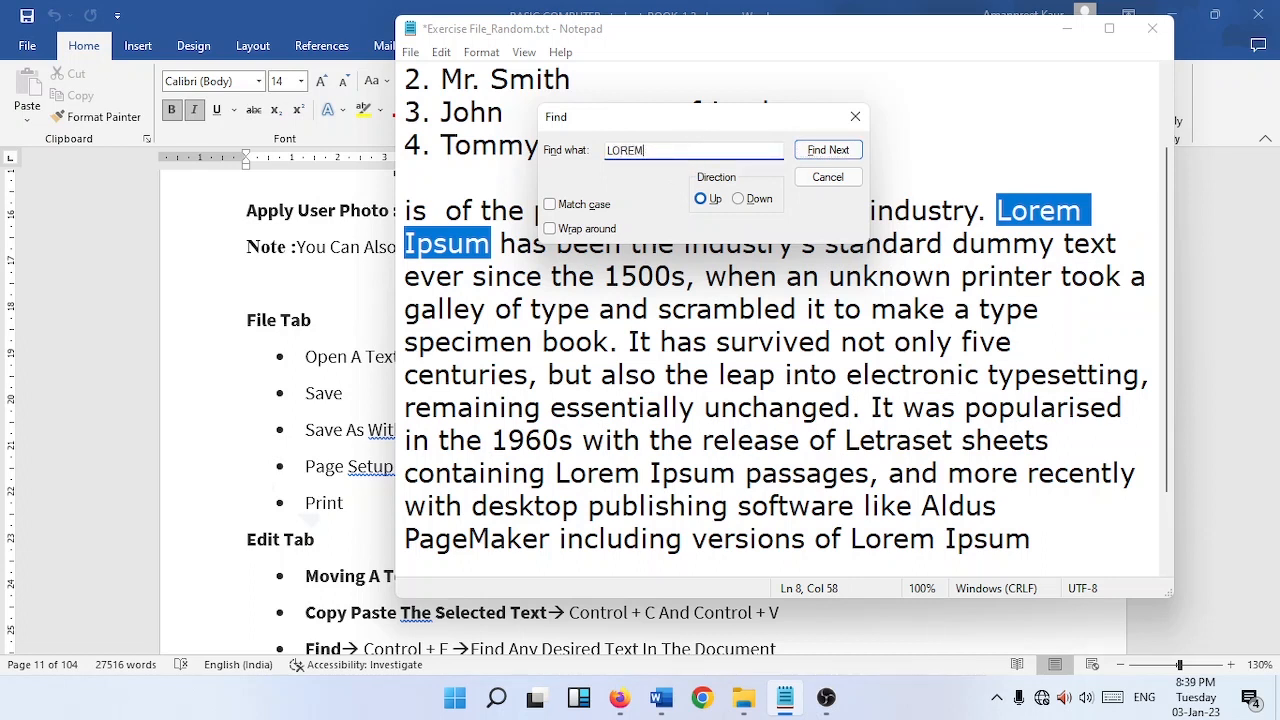
click(826, 150)
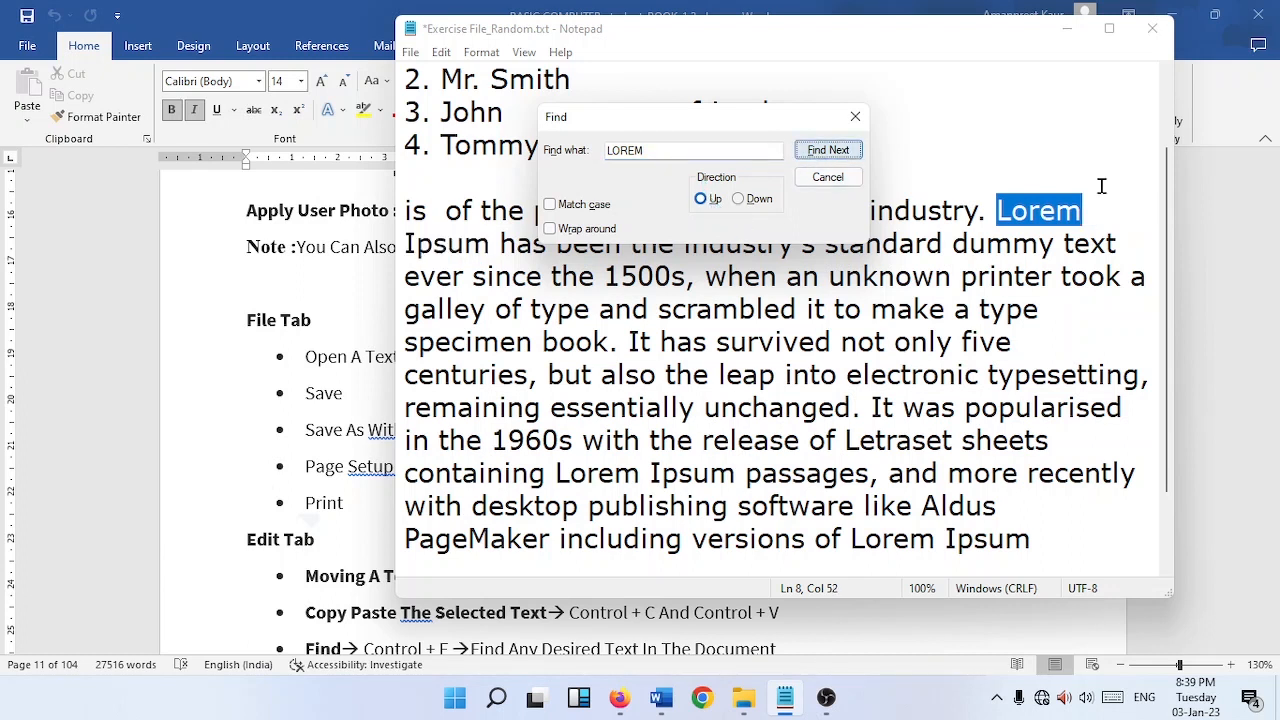
click(833, 152)
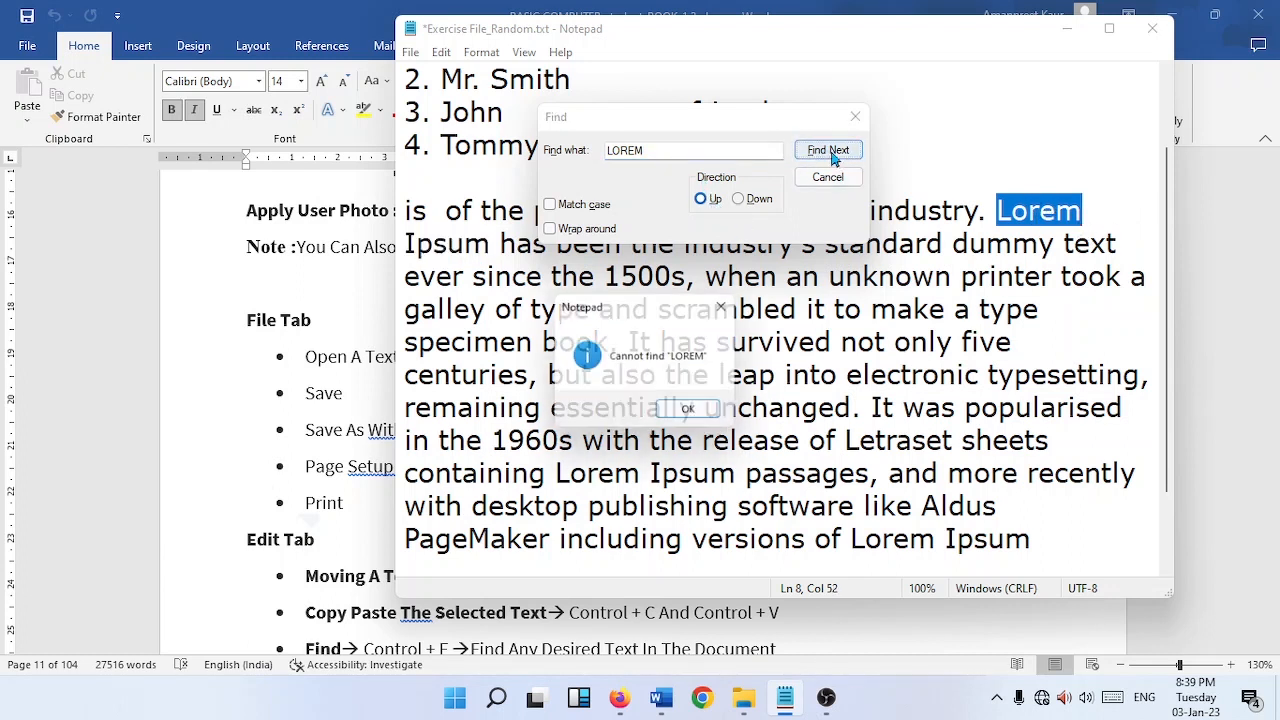
click(703, 418)
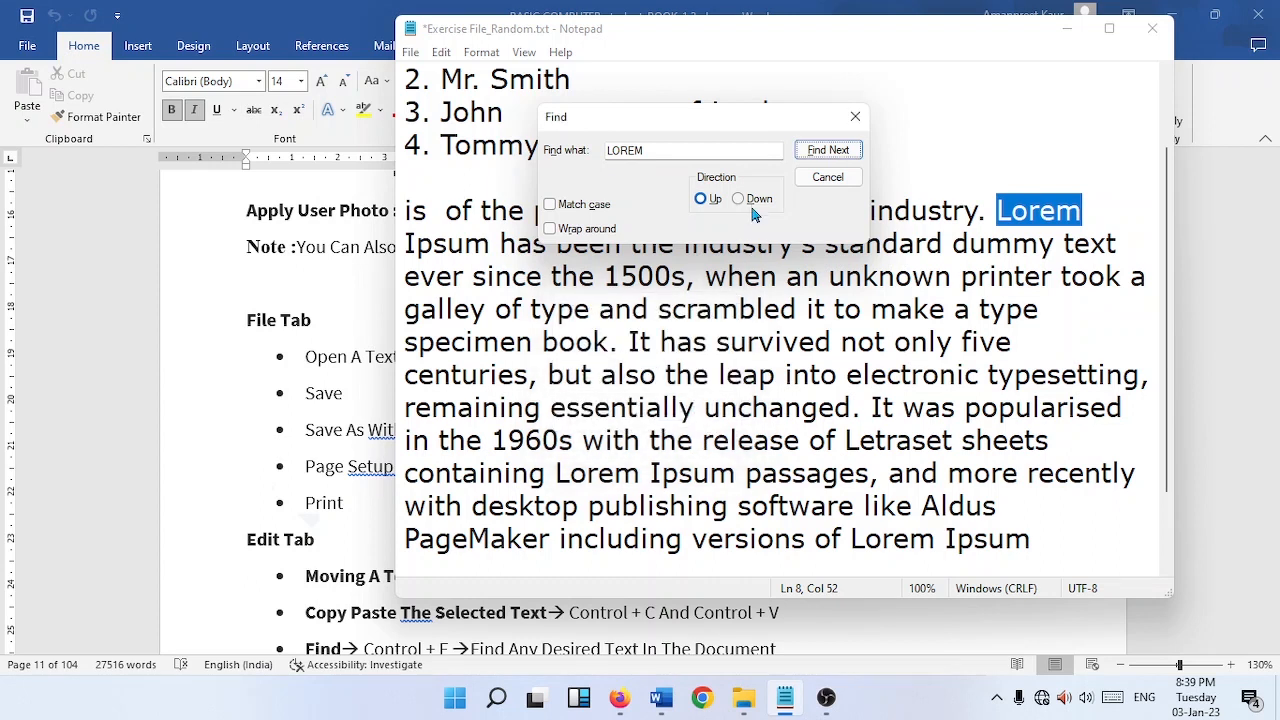
click(758, 200)
click(828, 150)
click(828, 150)
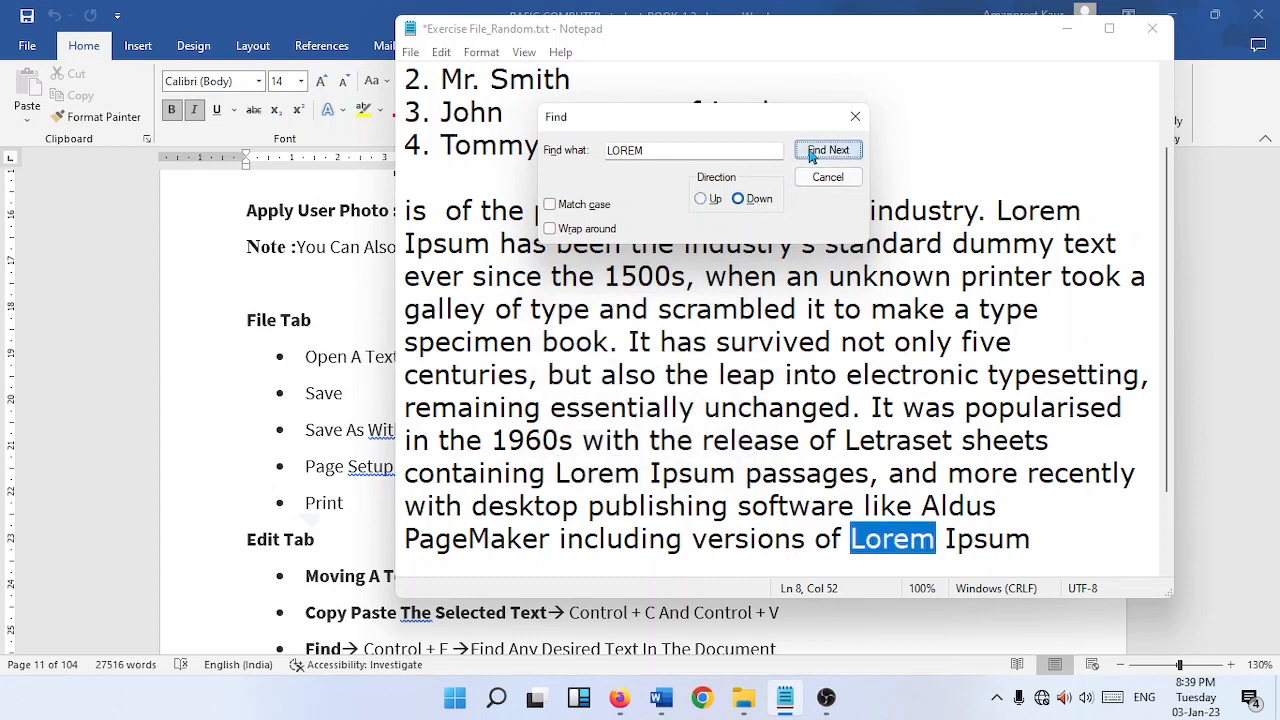
Search upwards for "LOREM" with case matching enabled and close the search
click(553, 206)
click(704, 201)
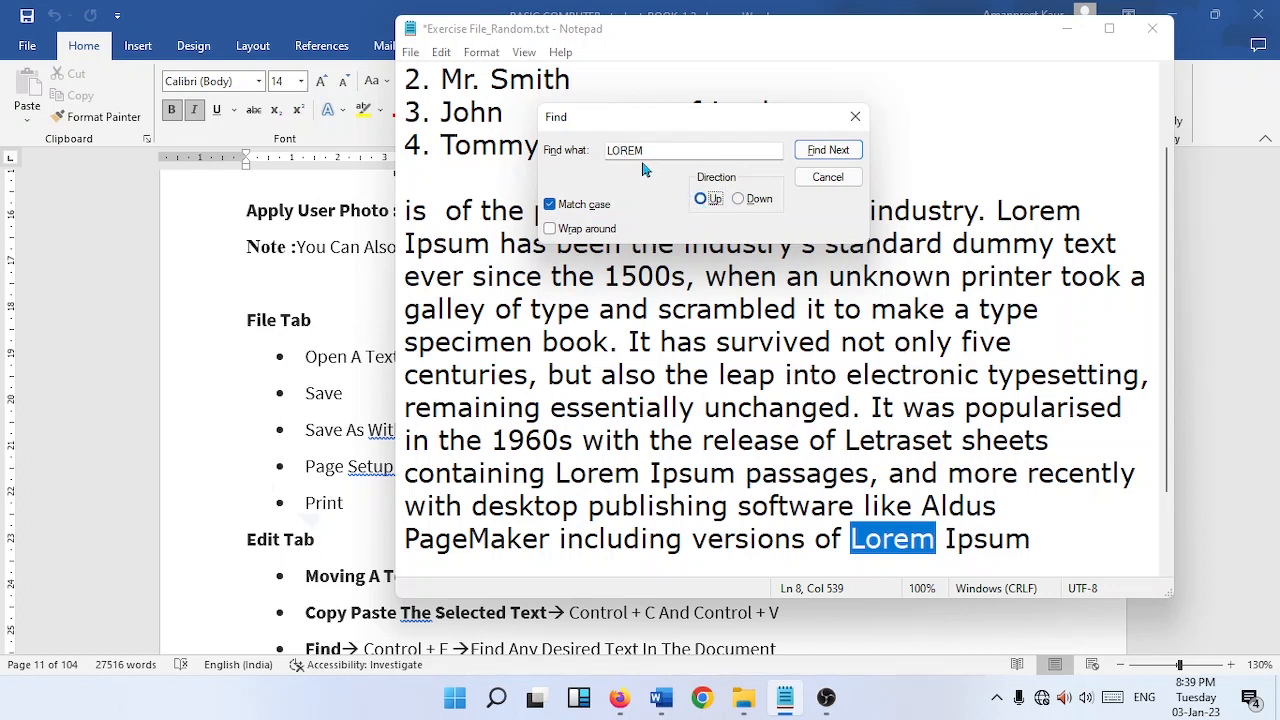
click(822, 152)
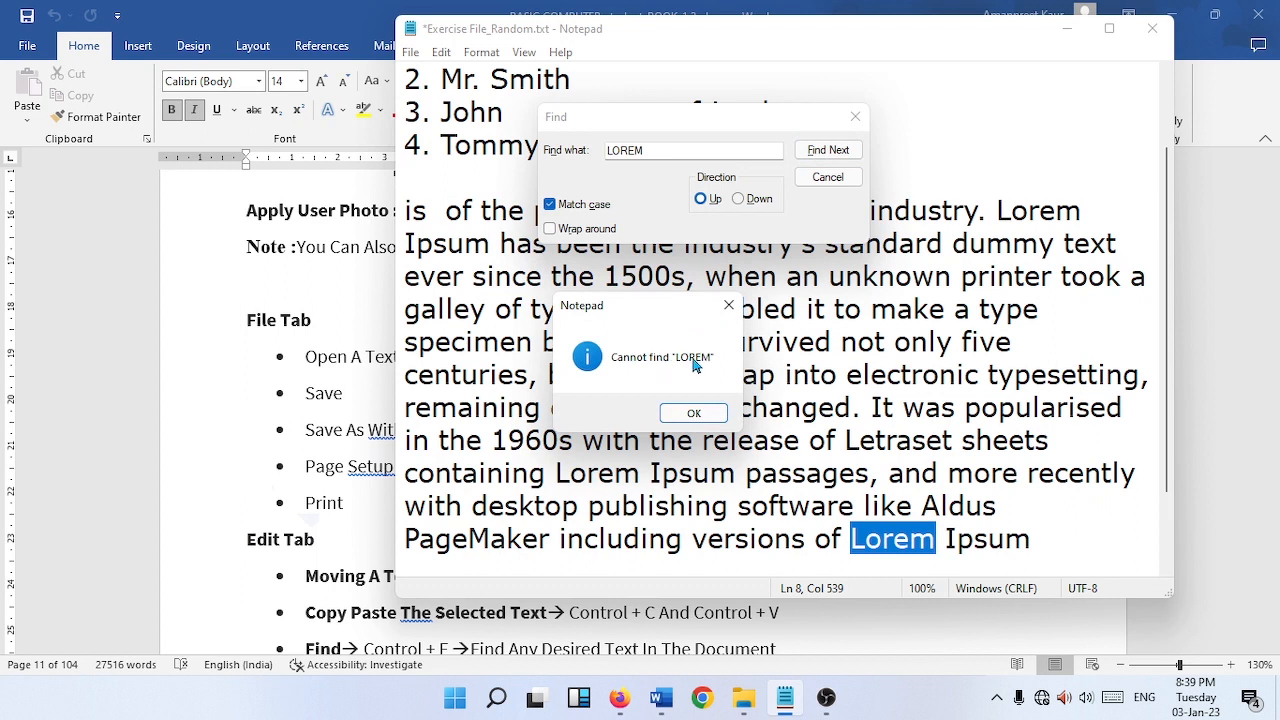
click(689, 411)
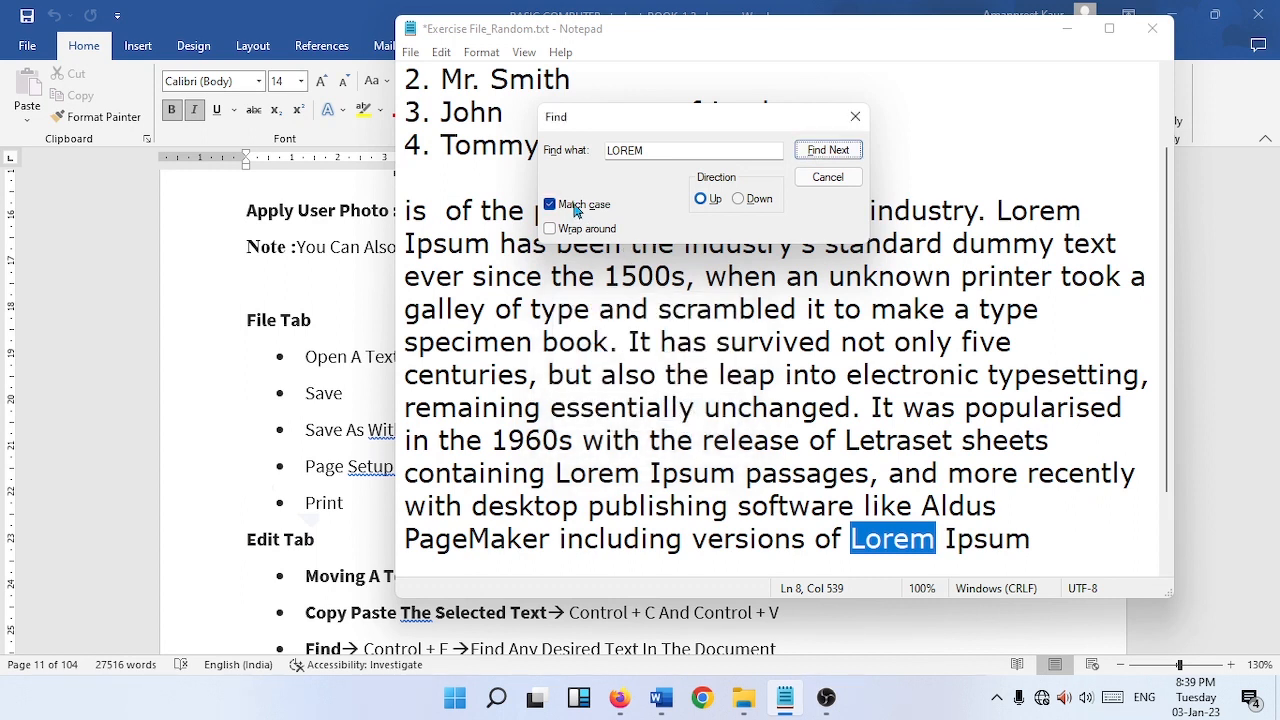
scroll(672, 204, up, 1)
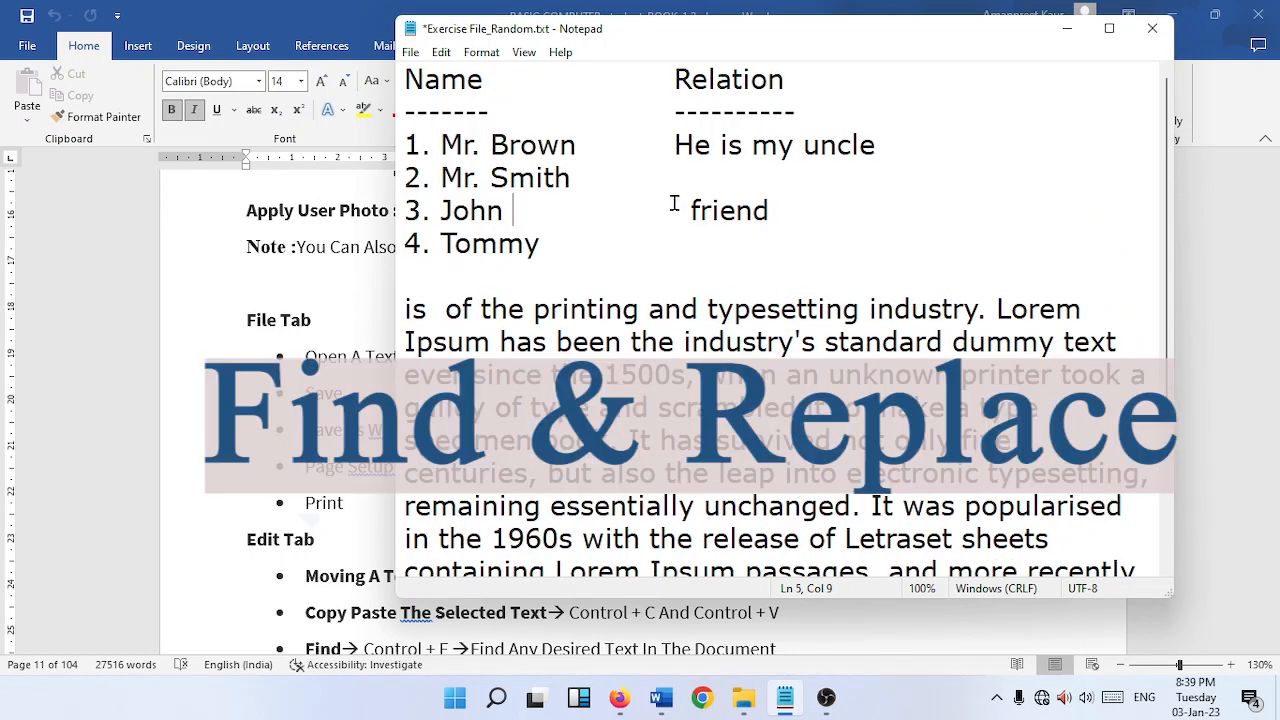
Open Exercise File_Find & Replace.txt from the #10 Notepad folder and highlight "America" in entries 1, 4 and 7 in turn
click(757, 702)
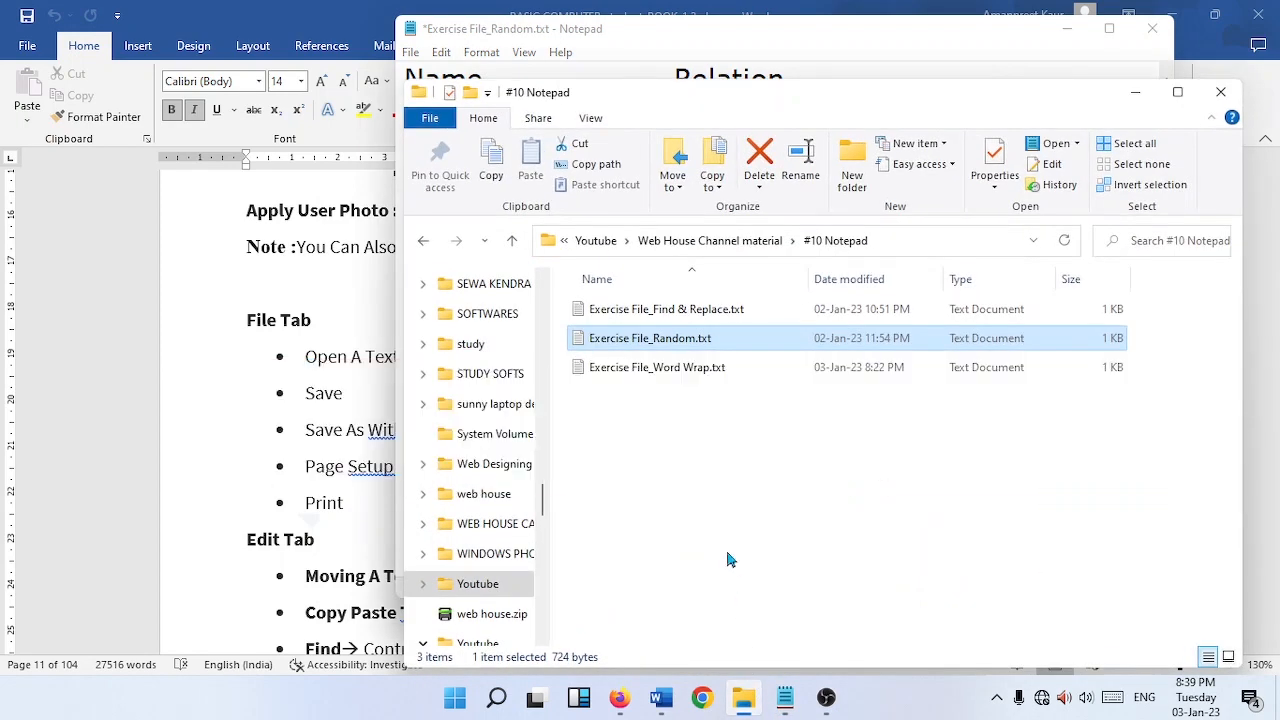
double_click(672, 316)
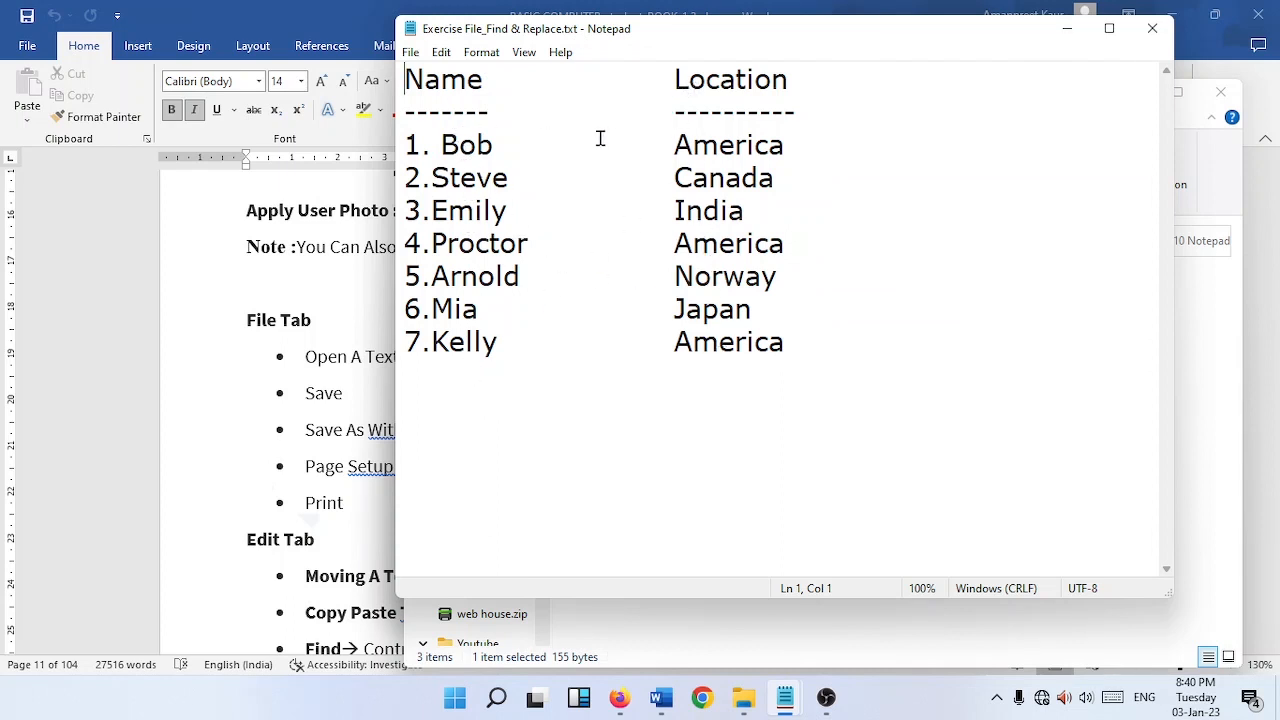
drag(670, 145, 797, 145)
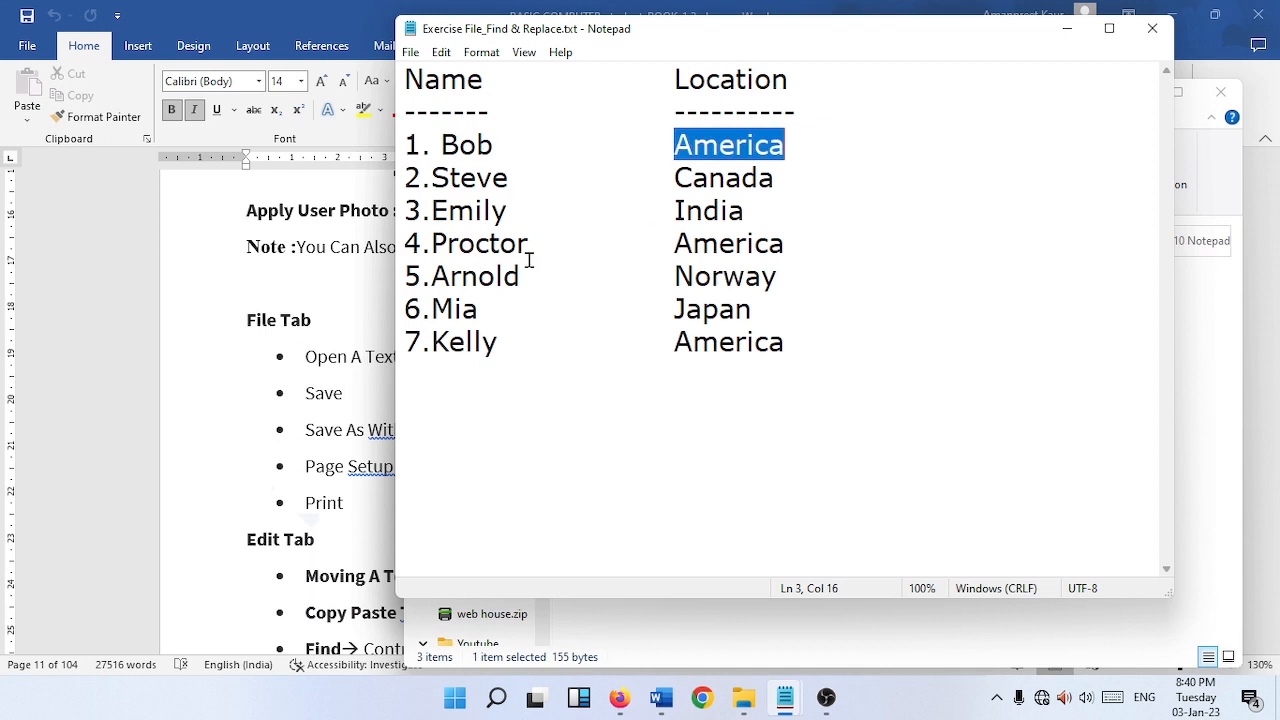
drag(672, 245, 802, 249)
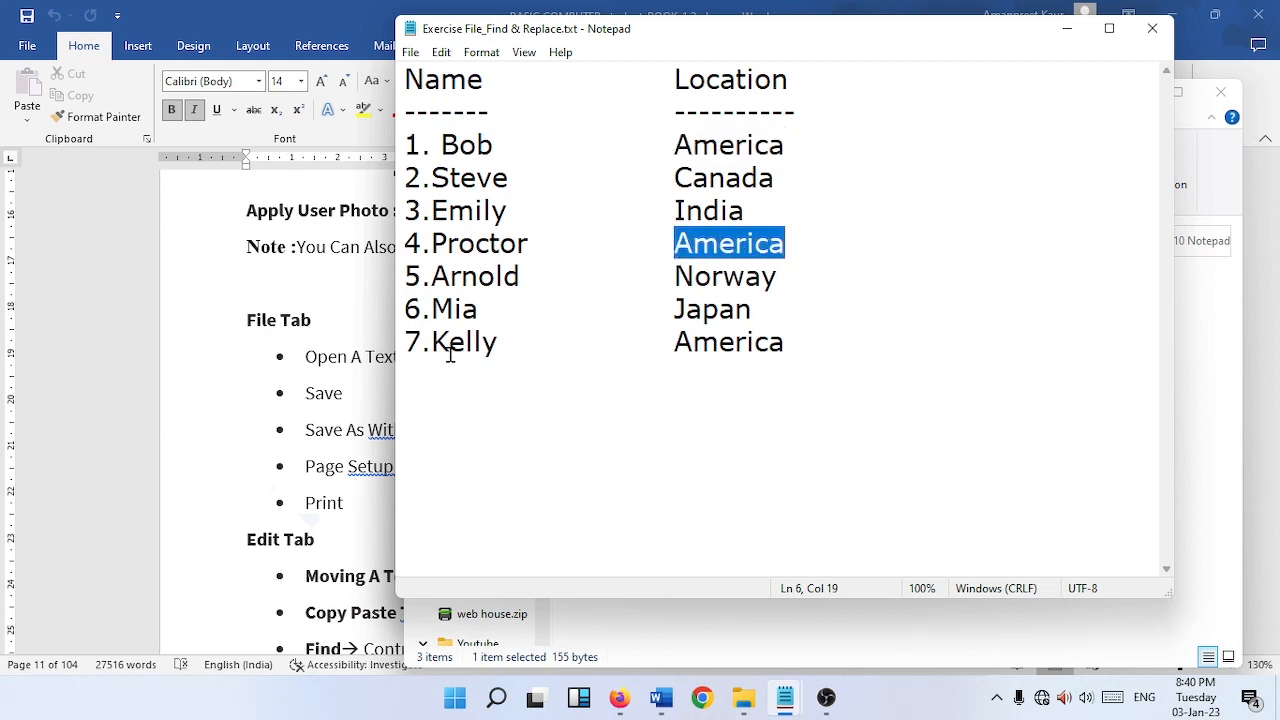
drag(666, 350, 806, 357)
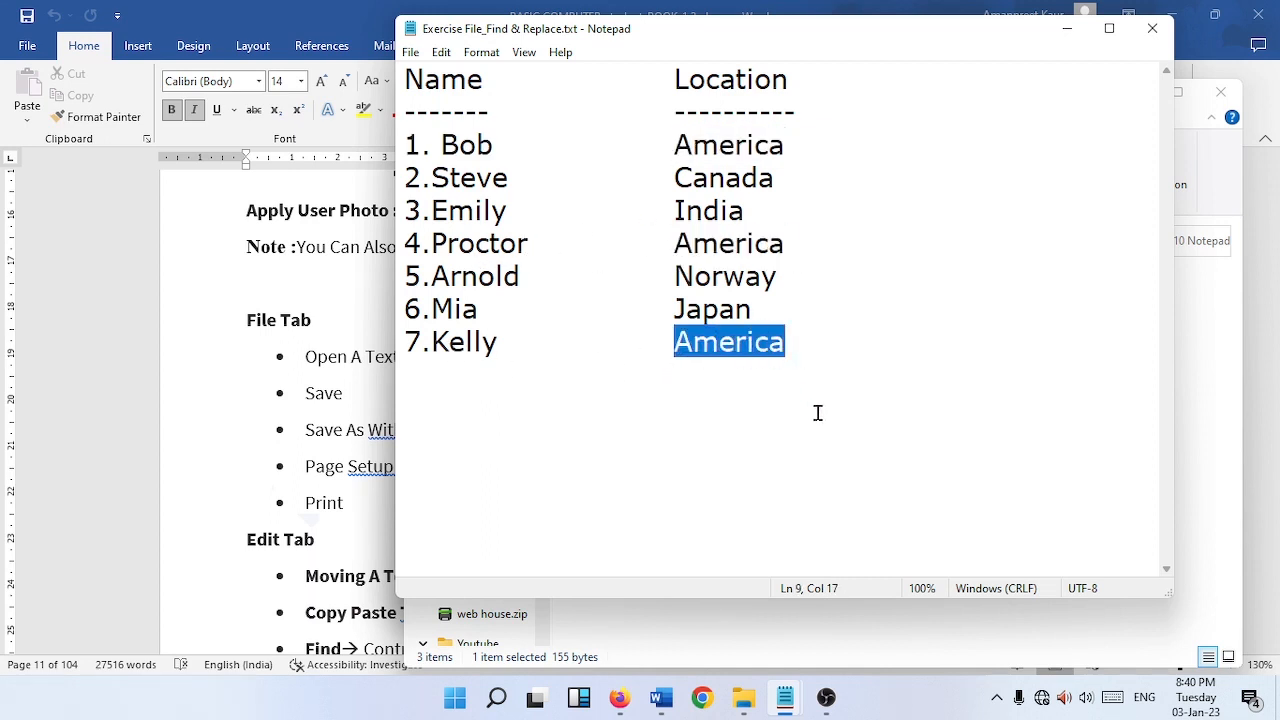
click(813, 359)
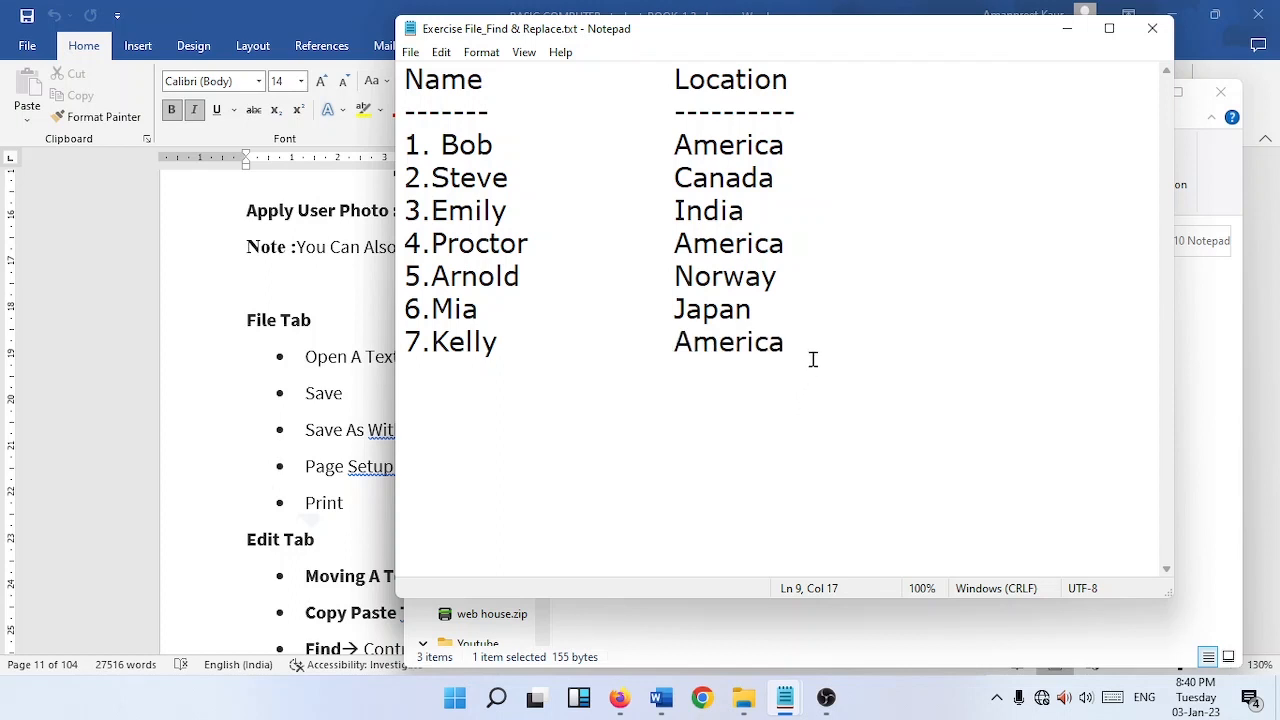
Try changing the location of entry 1 by hand to "rUSSIA" and undo the edit
click(780, 150)
key(BackSpace)
key(BackSpace)
key(BackSpace)
key(BackSpace)
key(BackSpace)
key(BackSpace)
key(BackSpace)
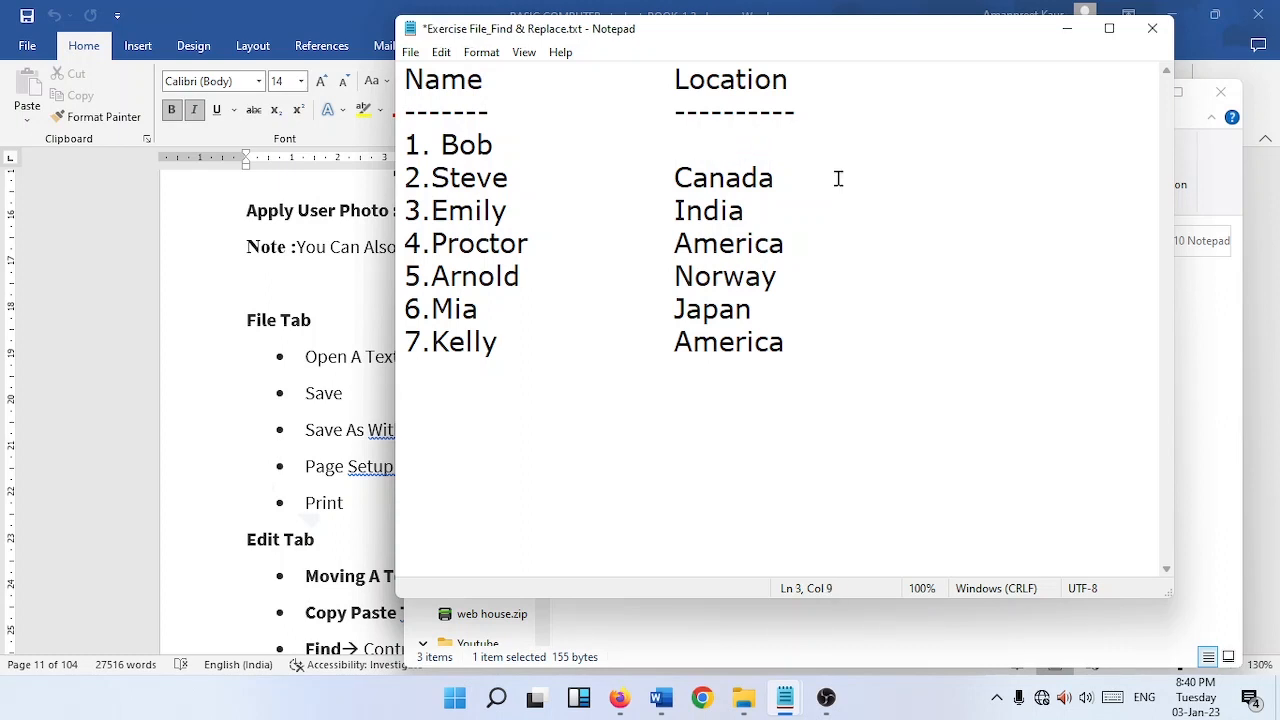
text(rUSSIA)
key(ctrl+z)
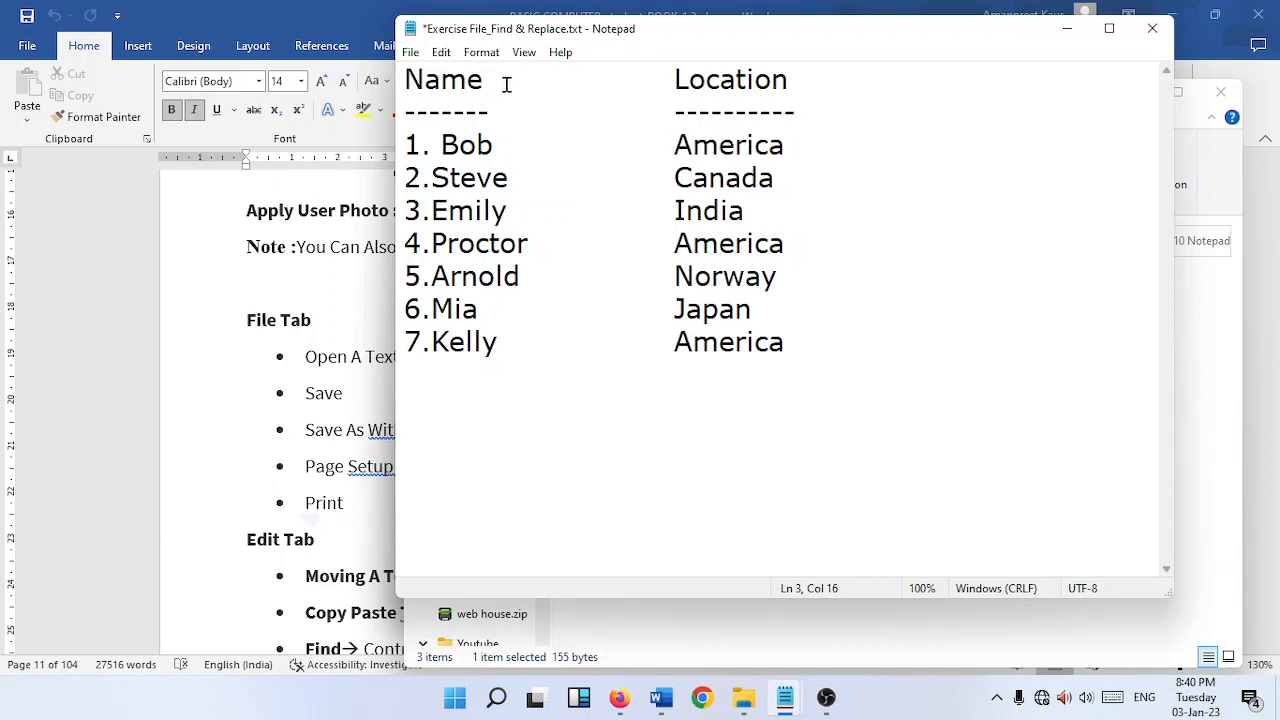
Replace every "America" with "Russia" in the name and location list
click(441, 52)
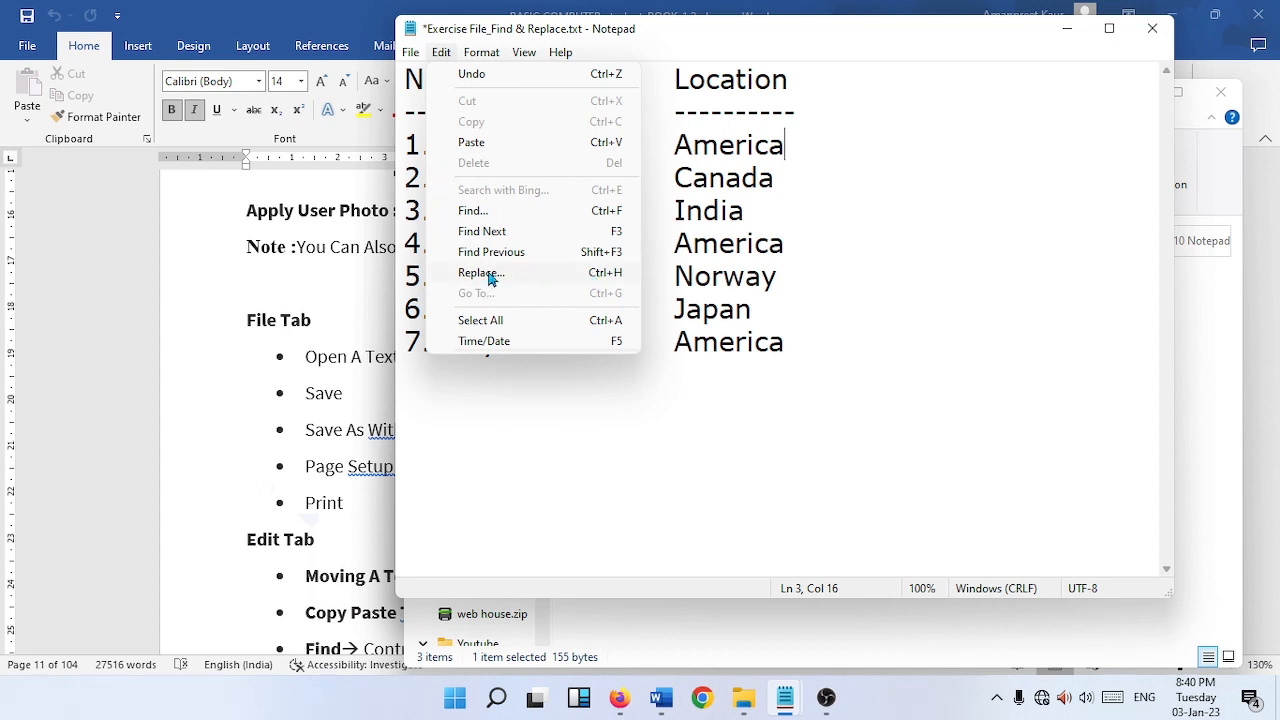
click(491, 273)
drag(597, 152, 968, 222)
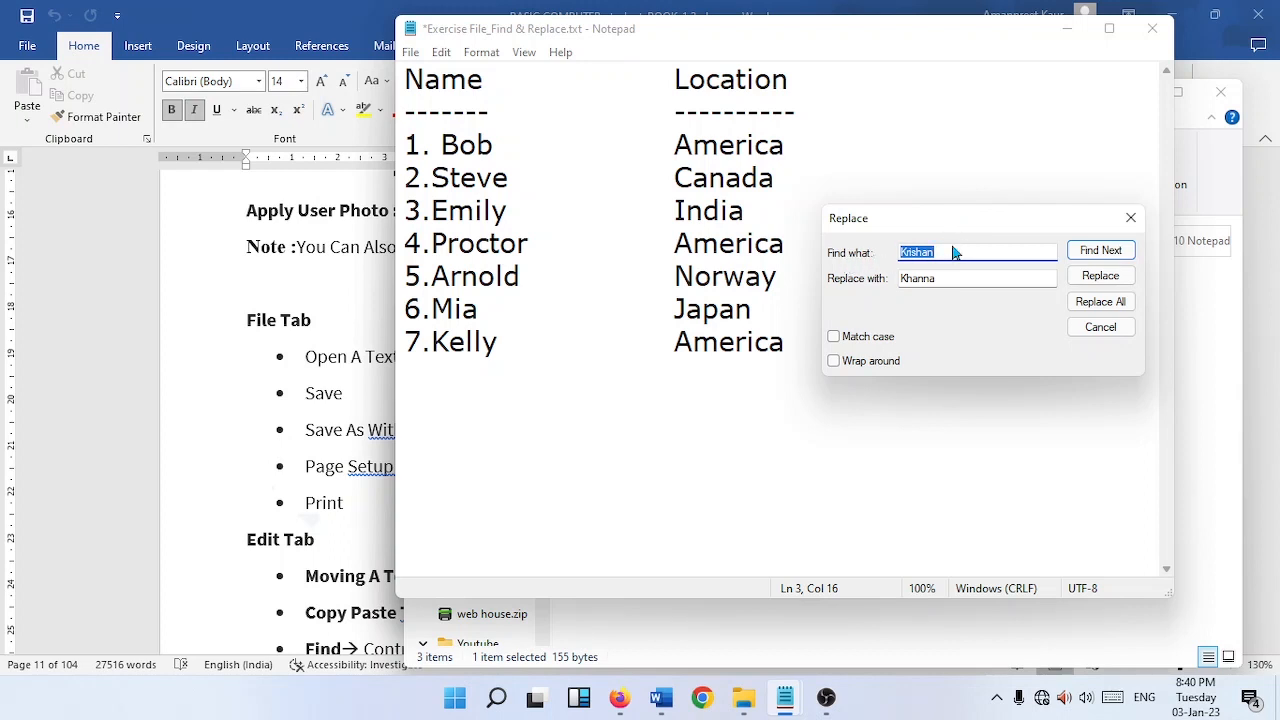
key(BackSpace)
text(America)
click(942, 279)
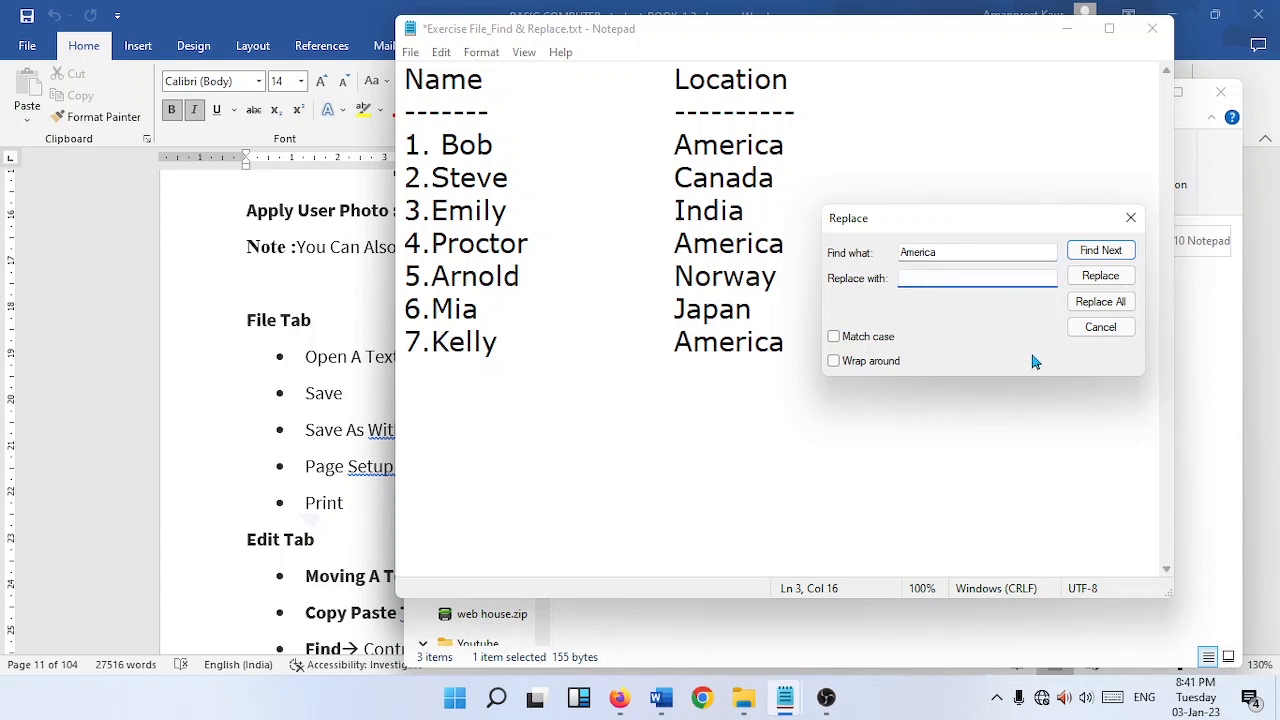
text(Russia)
click(1096, 305)
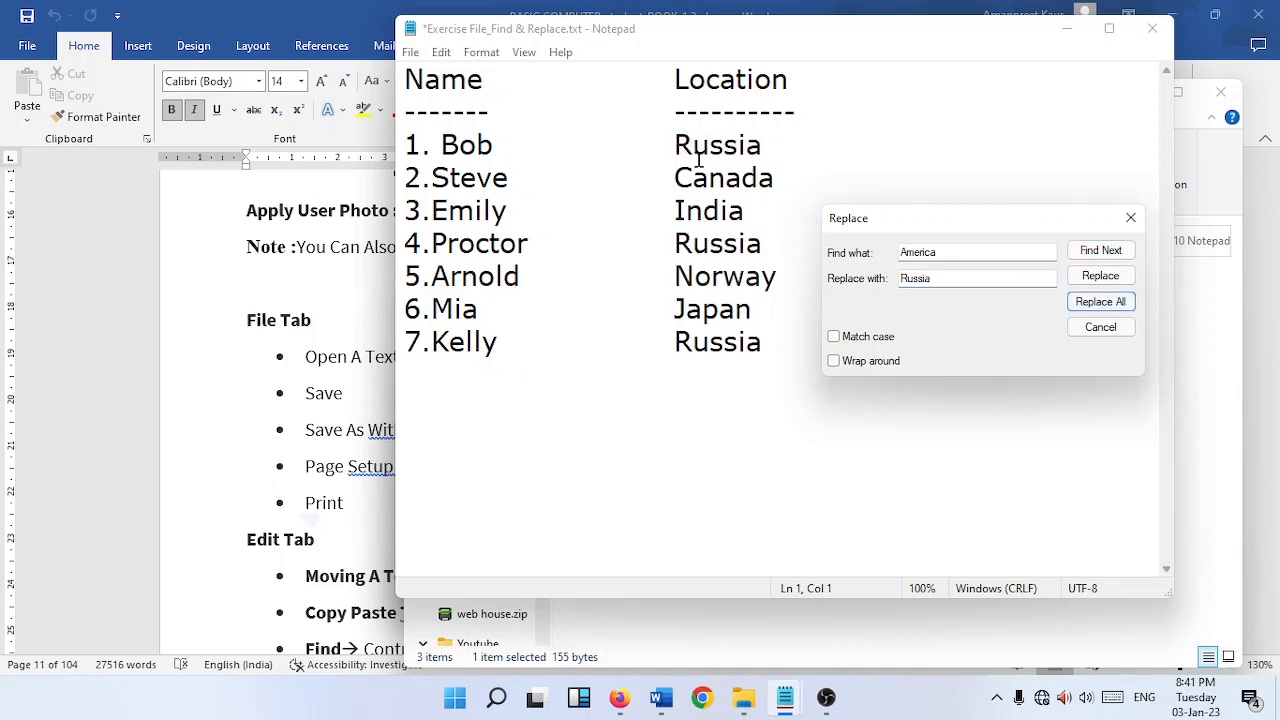
Highlight the replaced locations of entries 1, 4 and 7 in turn to check them
drag(675, 145, 783, 140)
drag(675, 244, 782, 244)
drag(678, 342, 808, 349)
click(847, 433)
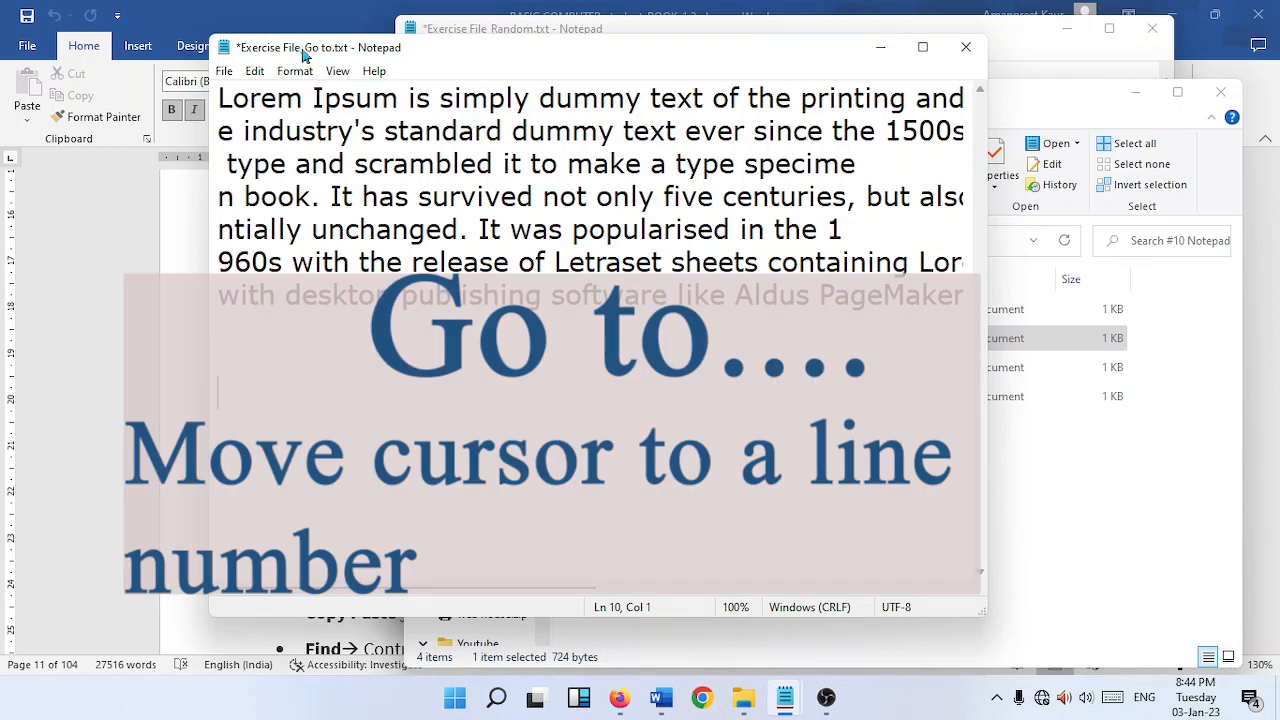
Jump to line 1 of Exercise File_Go to.txt with the Go To command
click(255, 71)
click(297, 316)
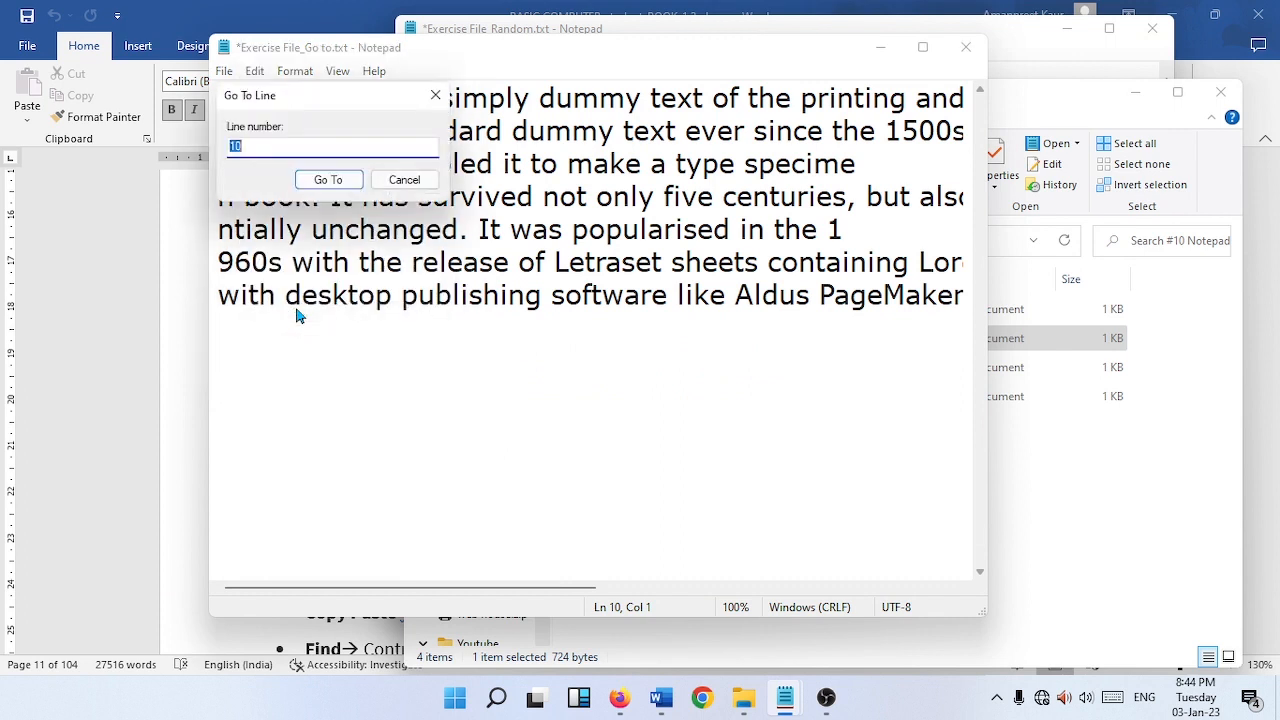
drag(320, 100, 654, 282)
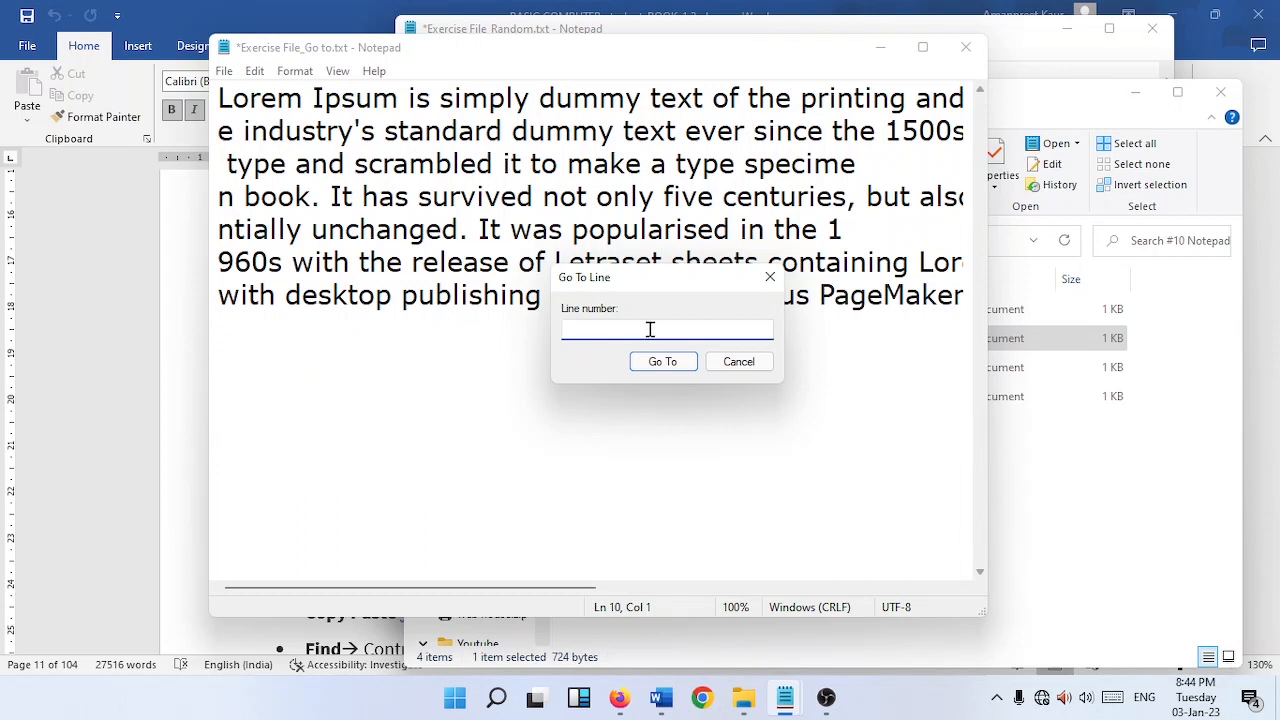
text(1)
click(662, 361)
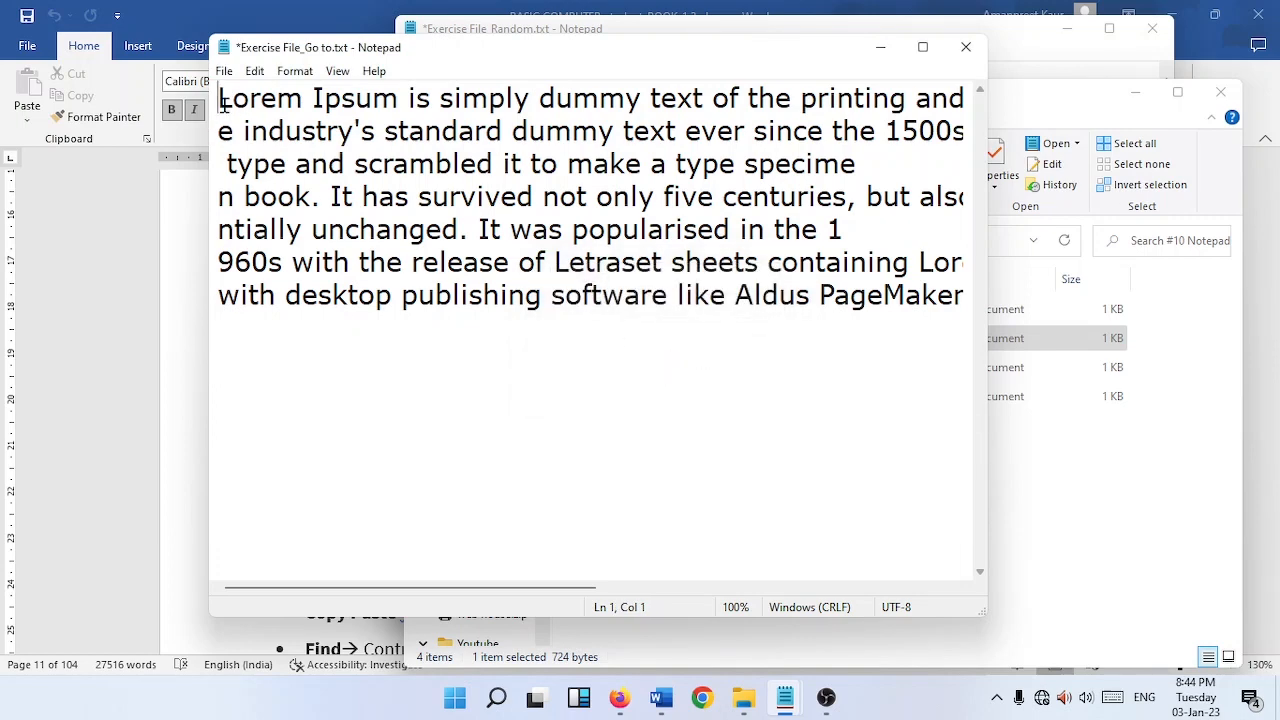
Maximize the Exercise File_Go to.txt window and move the text cursor down four lines, one line at a time
click(924, 48)
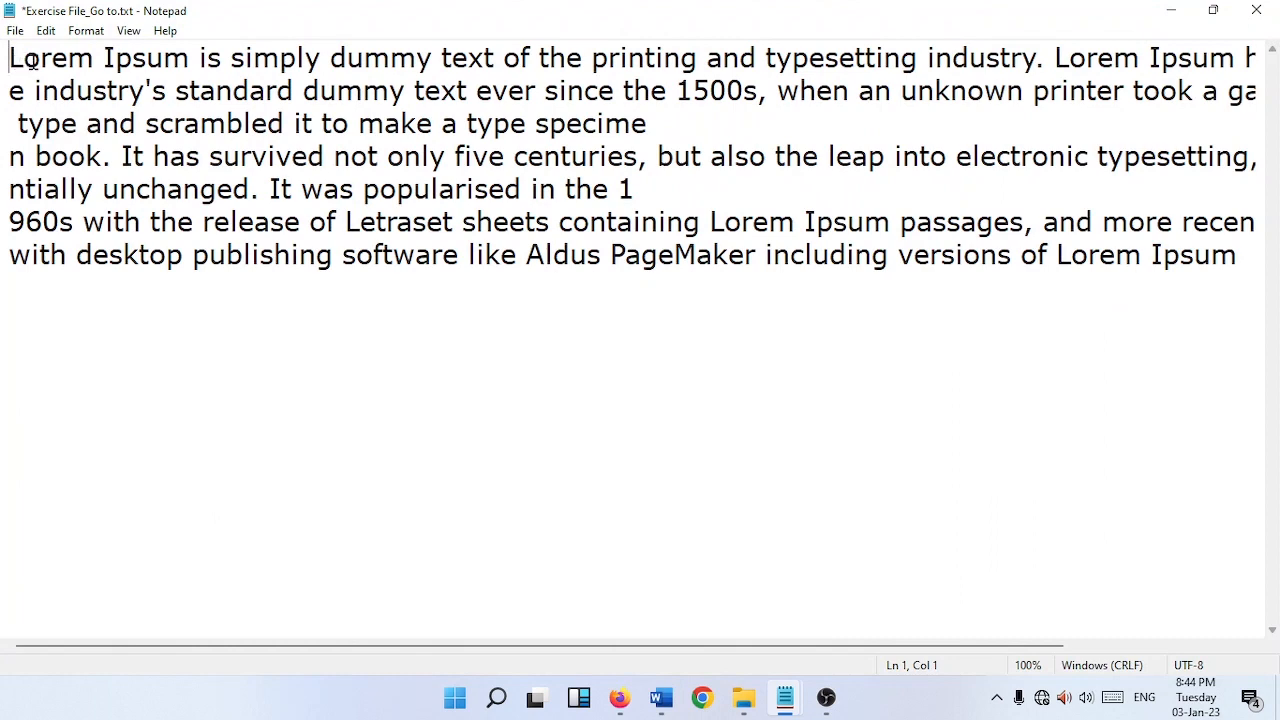
key(Down)
key(Down)
key(Down)
key(Down)
Open Exercise File_Word Wrap.txt from the #10 Notepad folder and maximize its window
click(743, 697)
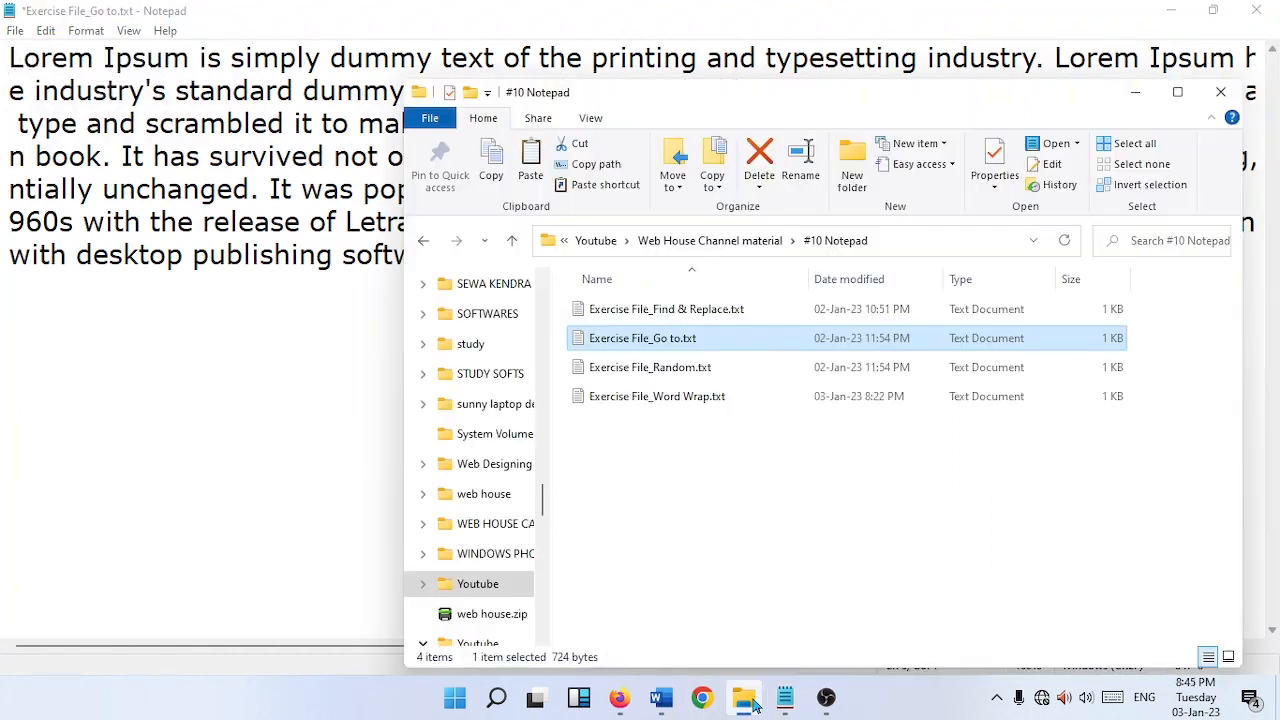
double_click(667, 402)
double_click(650, 29)
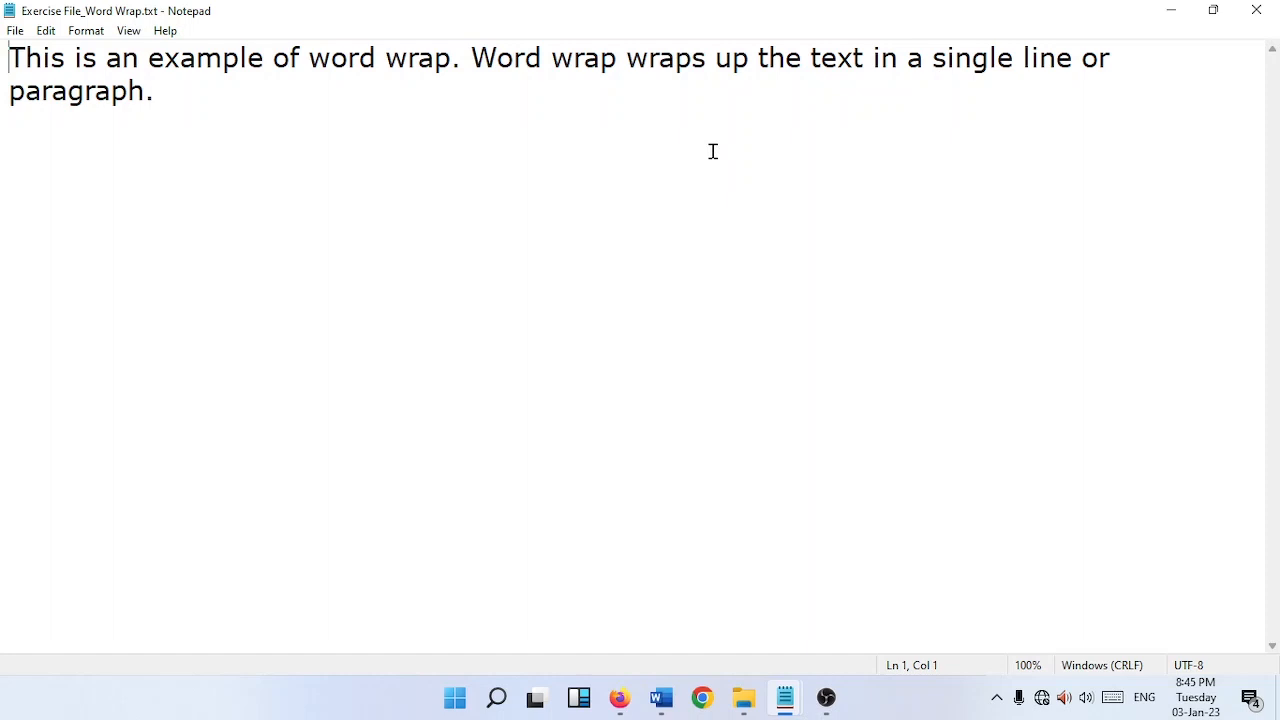
Turn off word wrap and check the horizontal scrolling of the long line
click(86, 30)
click(105, 51)
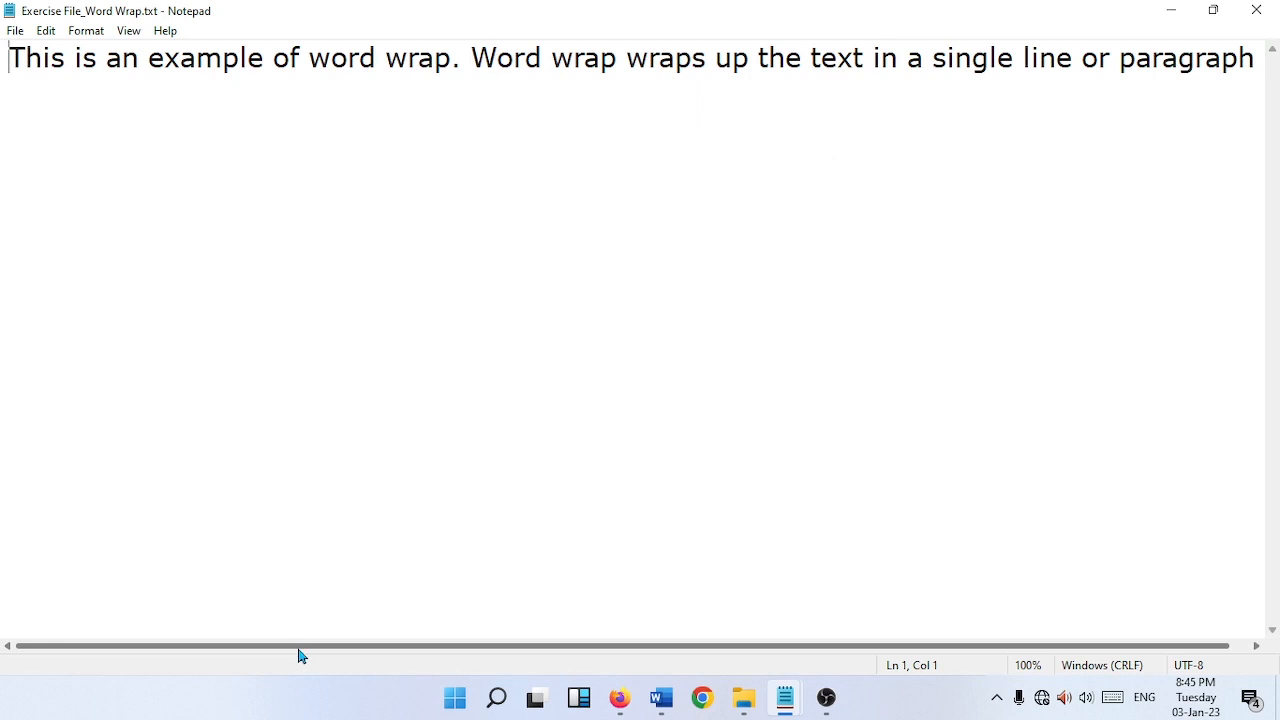
drag(300, 655, 271, 663)
Append "hgfsd nmg sdg sd gs g sd g sd g sd gs dg s" to the line and add "gbskjdghjksdkjgsdgsd gs d g sd g s" below it
click(1240, 72)
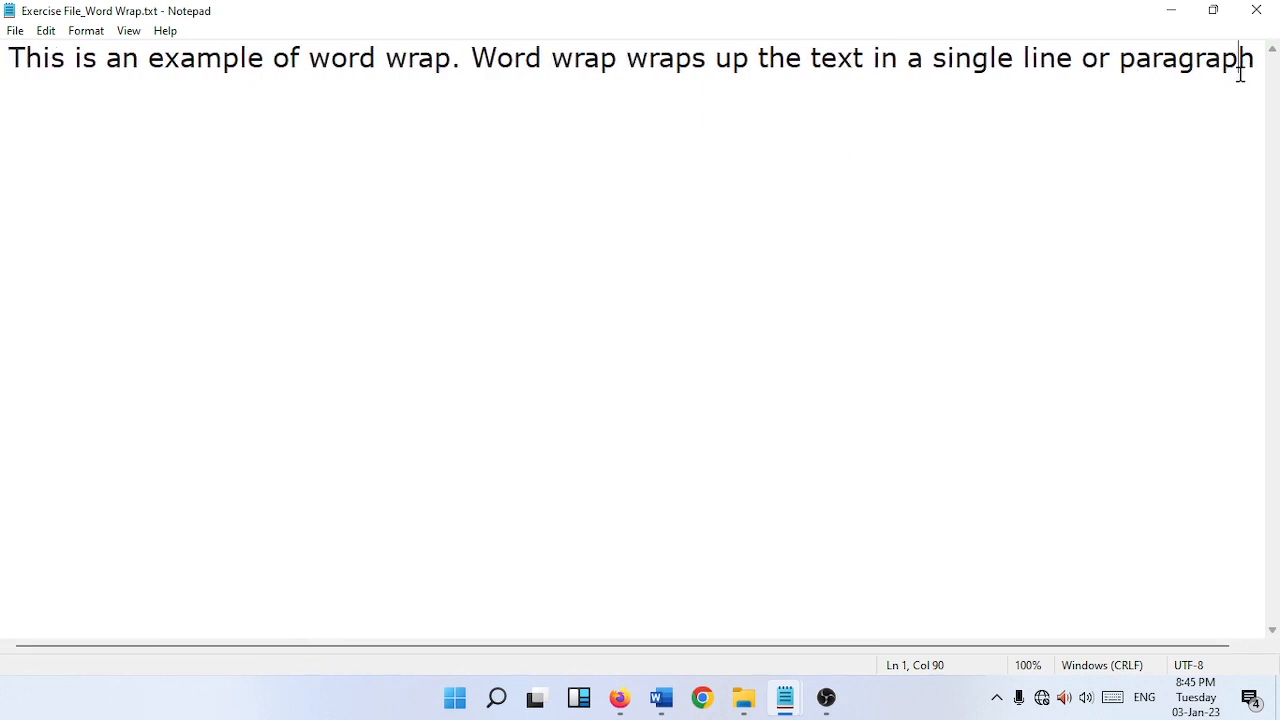
text(. )
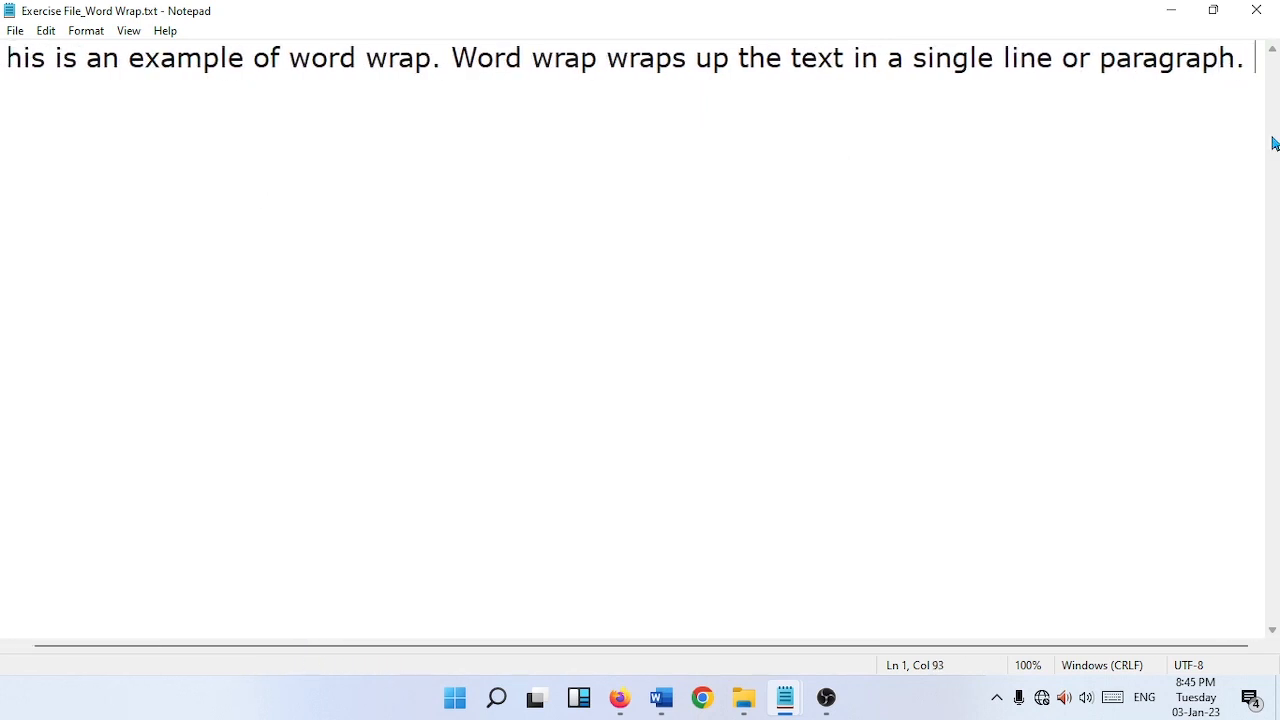
text(hgfsd nmg sdg  sd gs  g sd g sd g sd gs dg s)
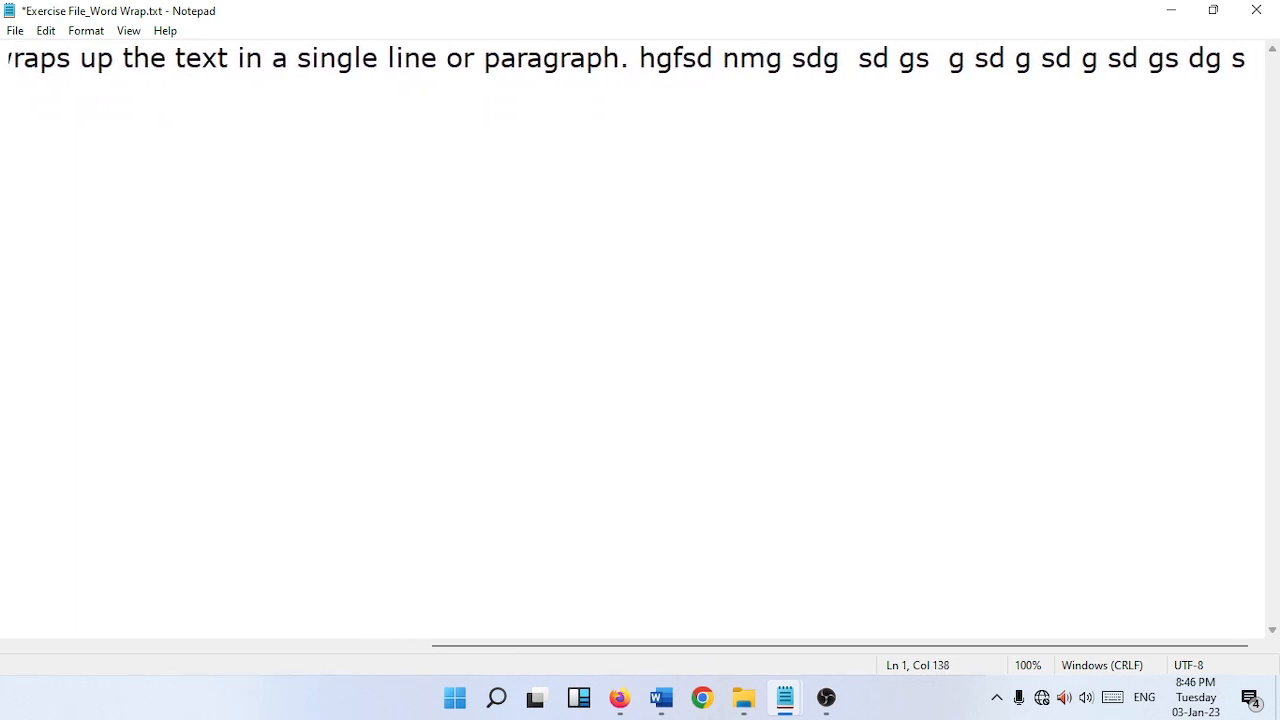
key(Return)
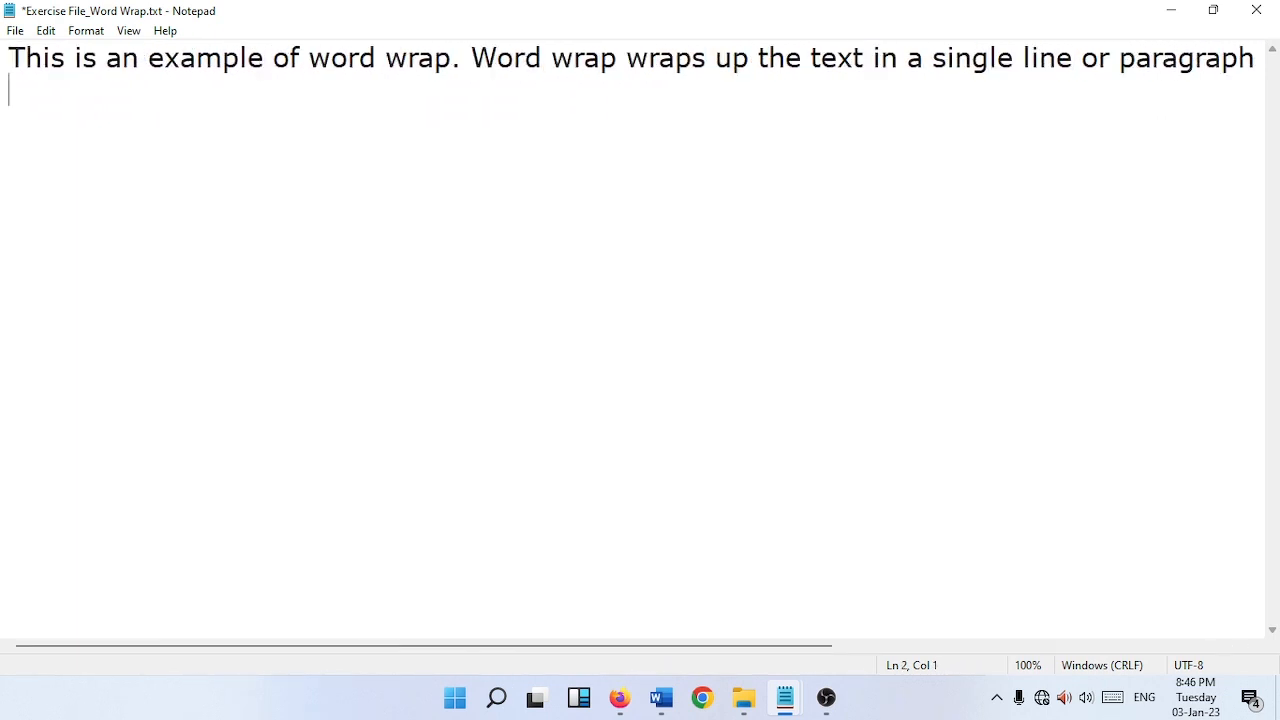
text(gbskjdghjksdkjgsdgsd gs d g sd g s)
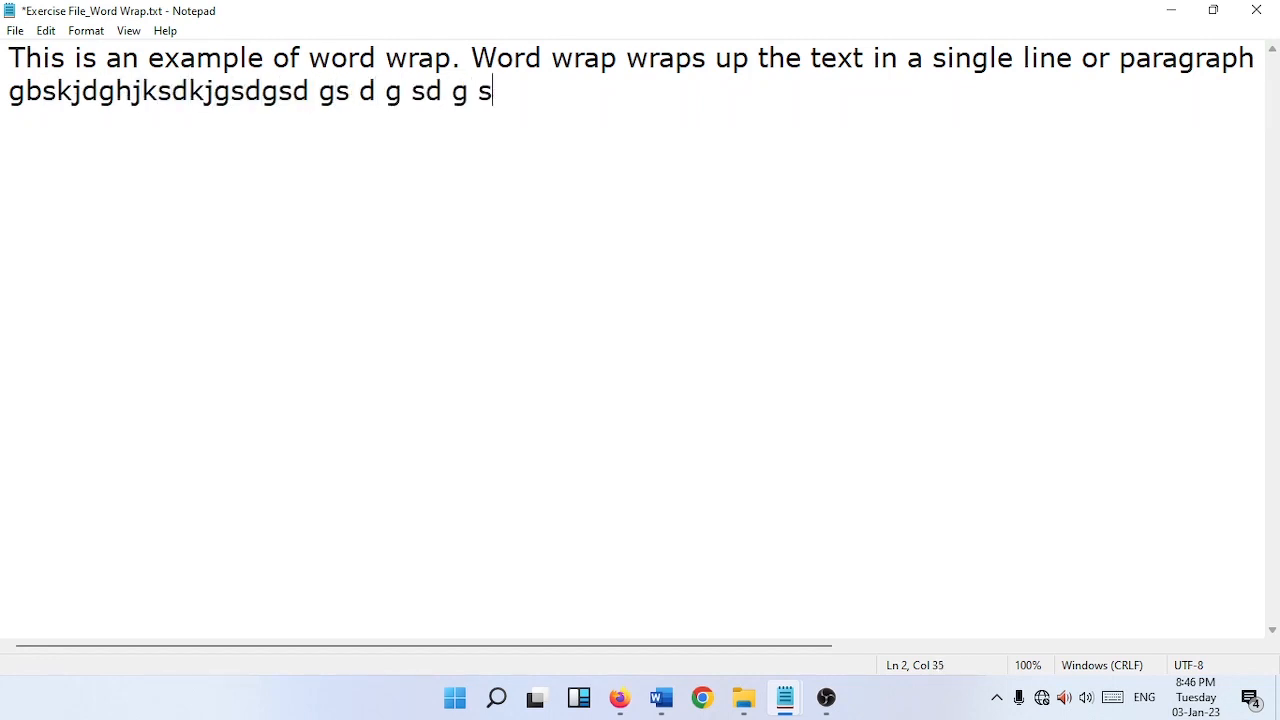
Turn word wrap back on and narrow the restored window so the text rewraps
click(88, 31)
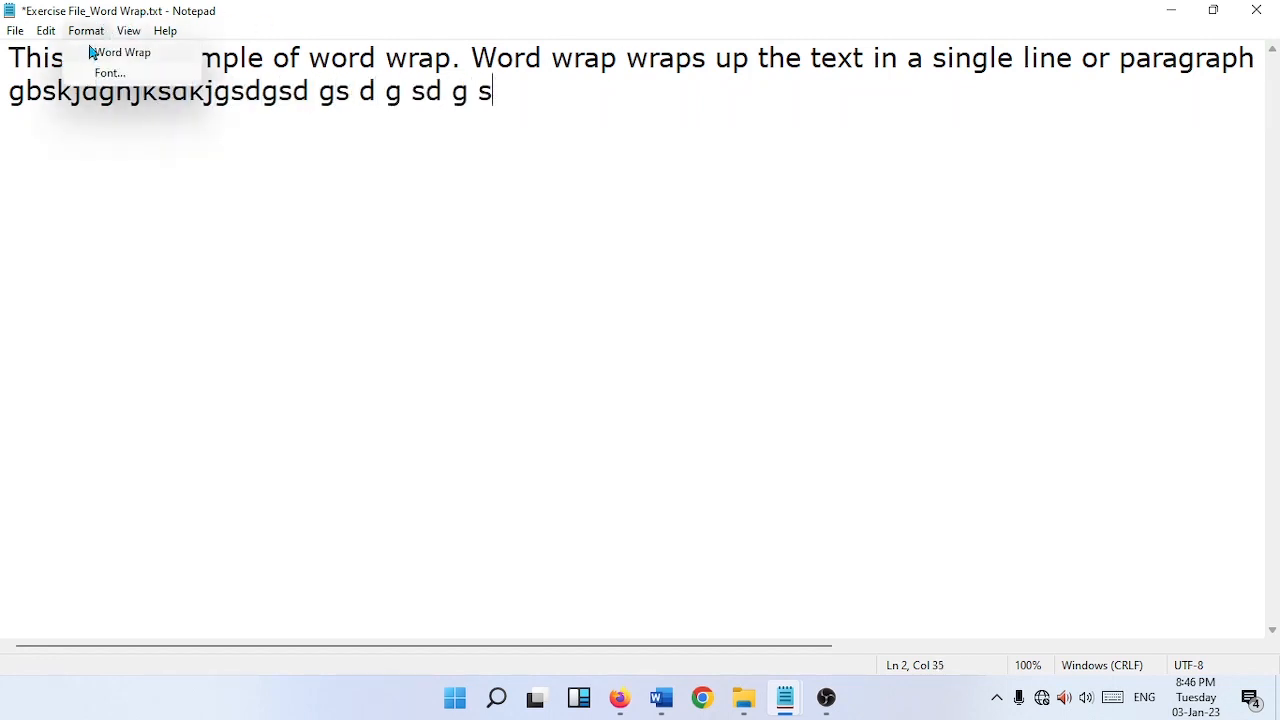
click(99, 62)
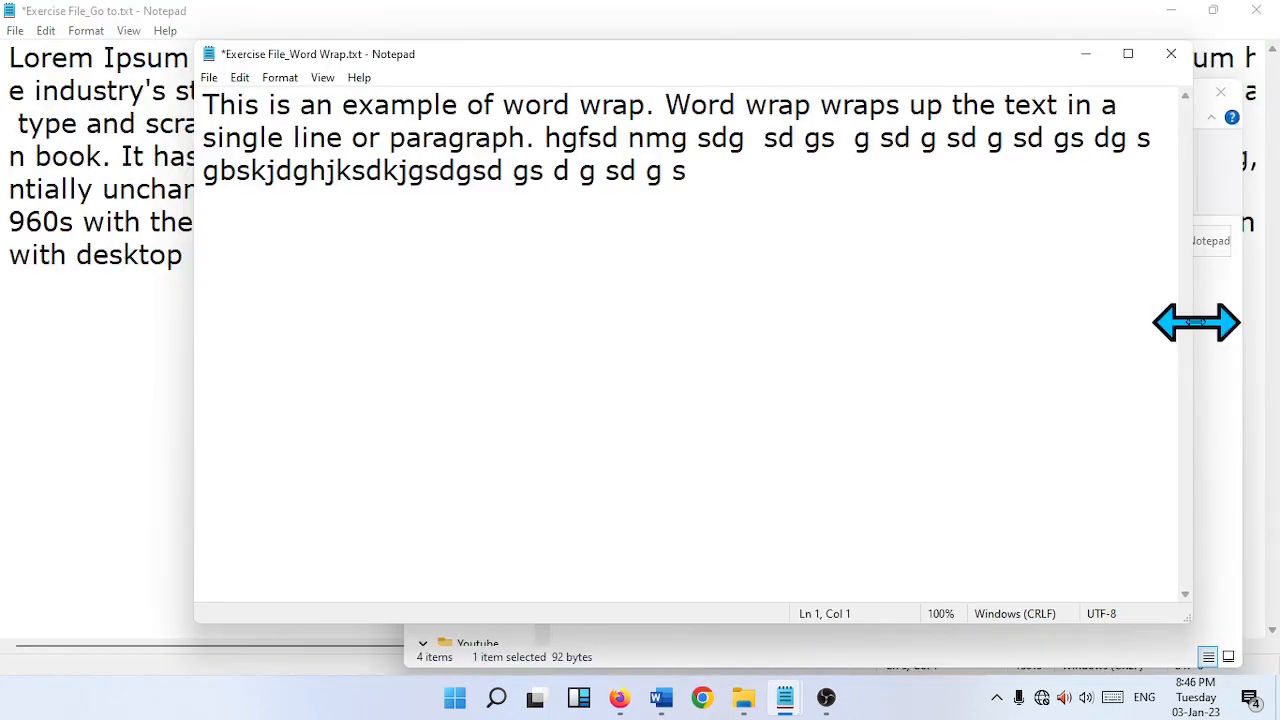
drag(1194, 323, 948, 320)
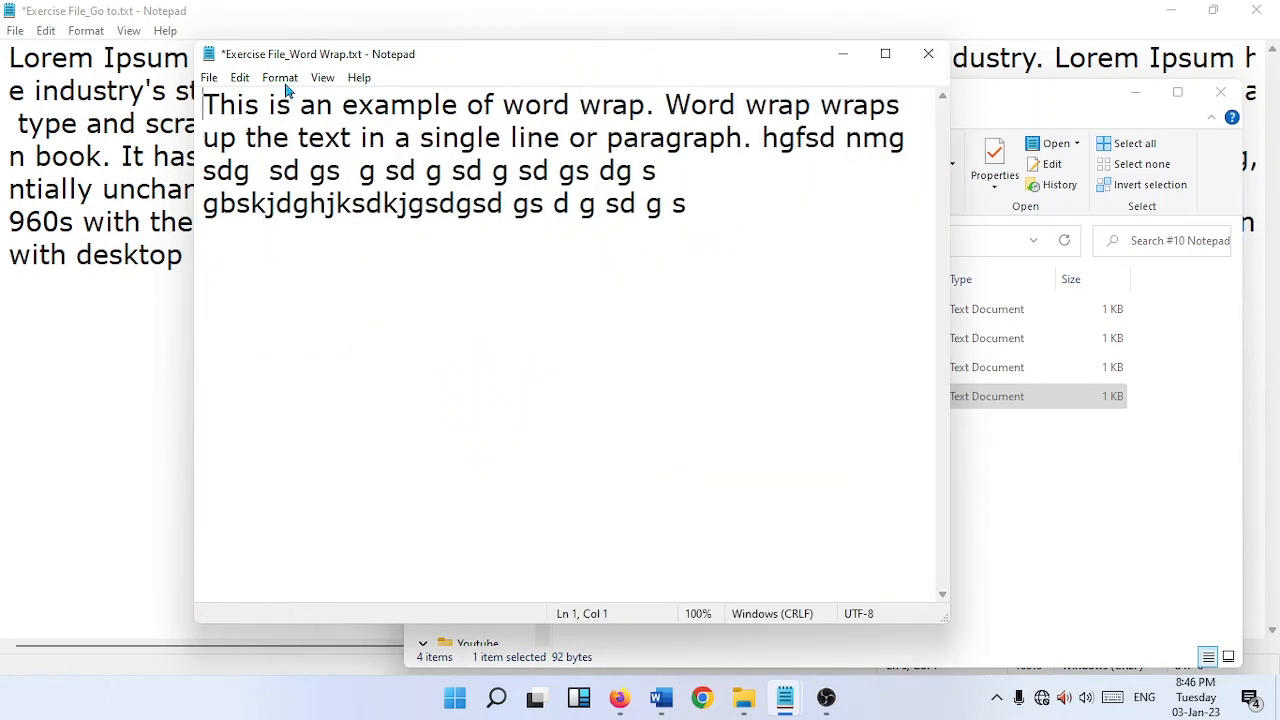
Preview Webdings, and set the text font to Yu Gothic, Bold, size 36
click(284, 80)
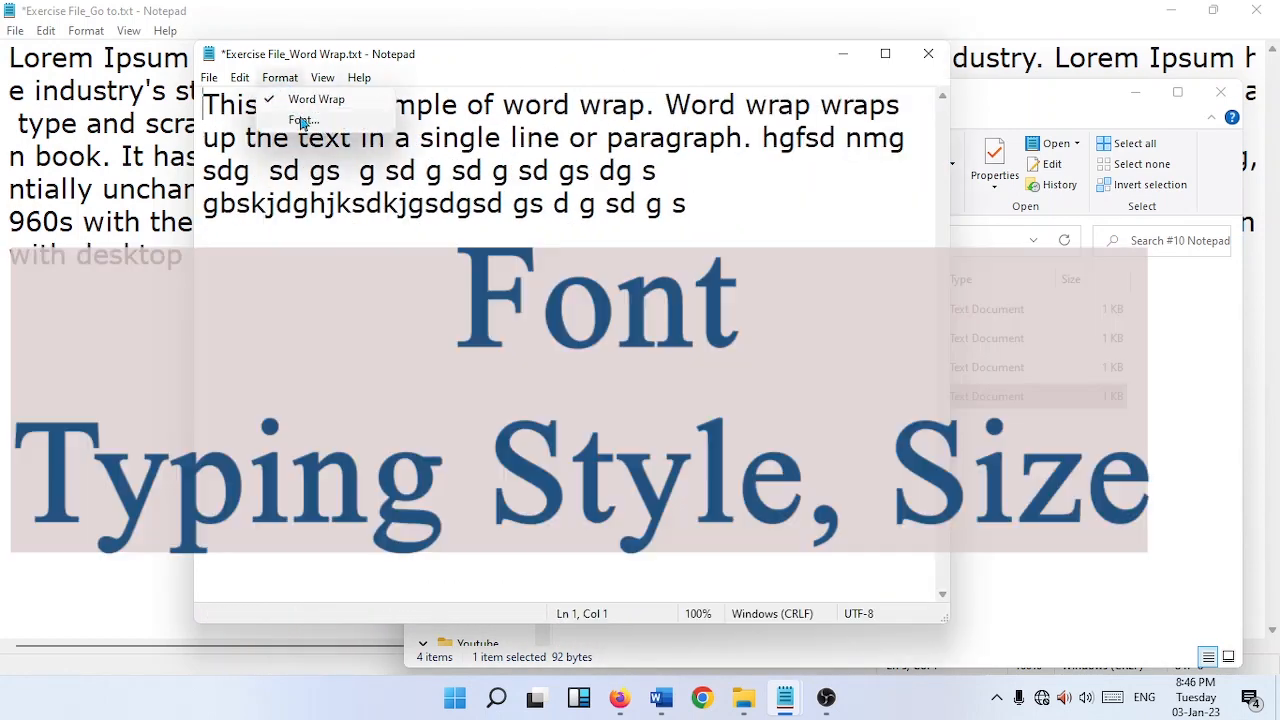
click(304, 120)
click(266, 345)
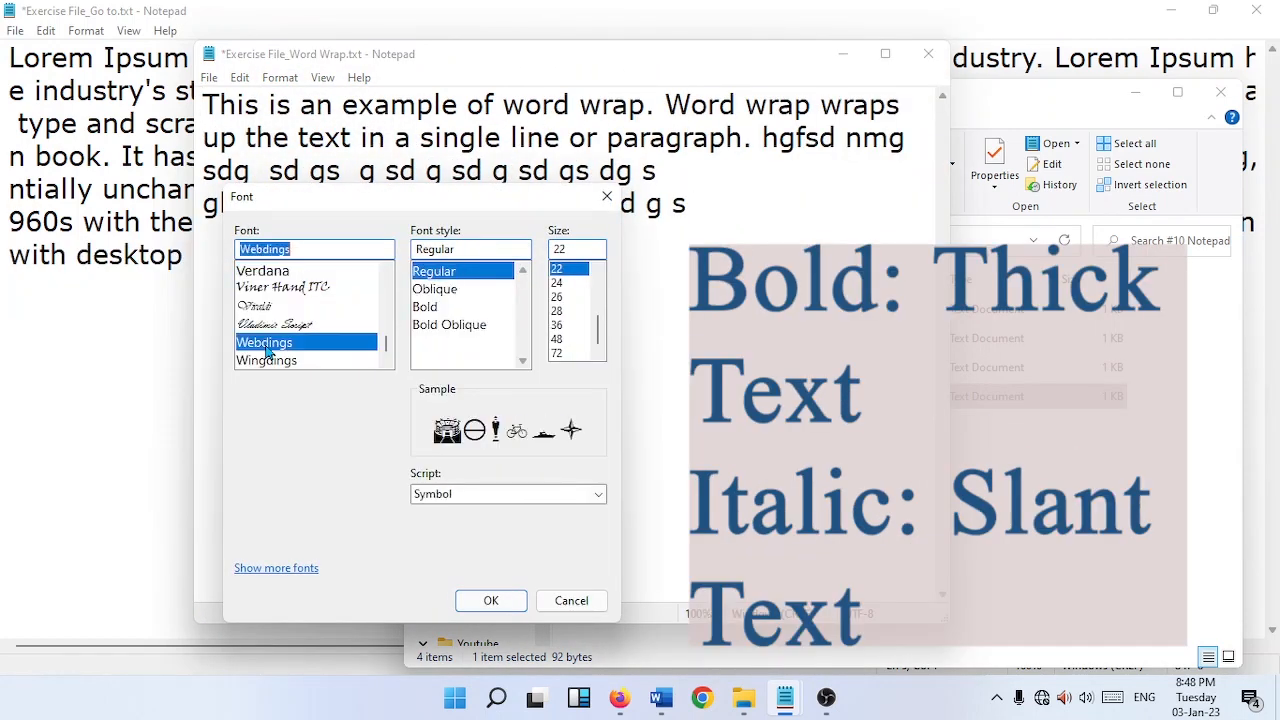
scroll(283, 348, down, 2)
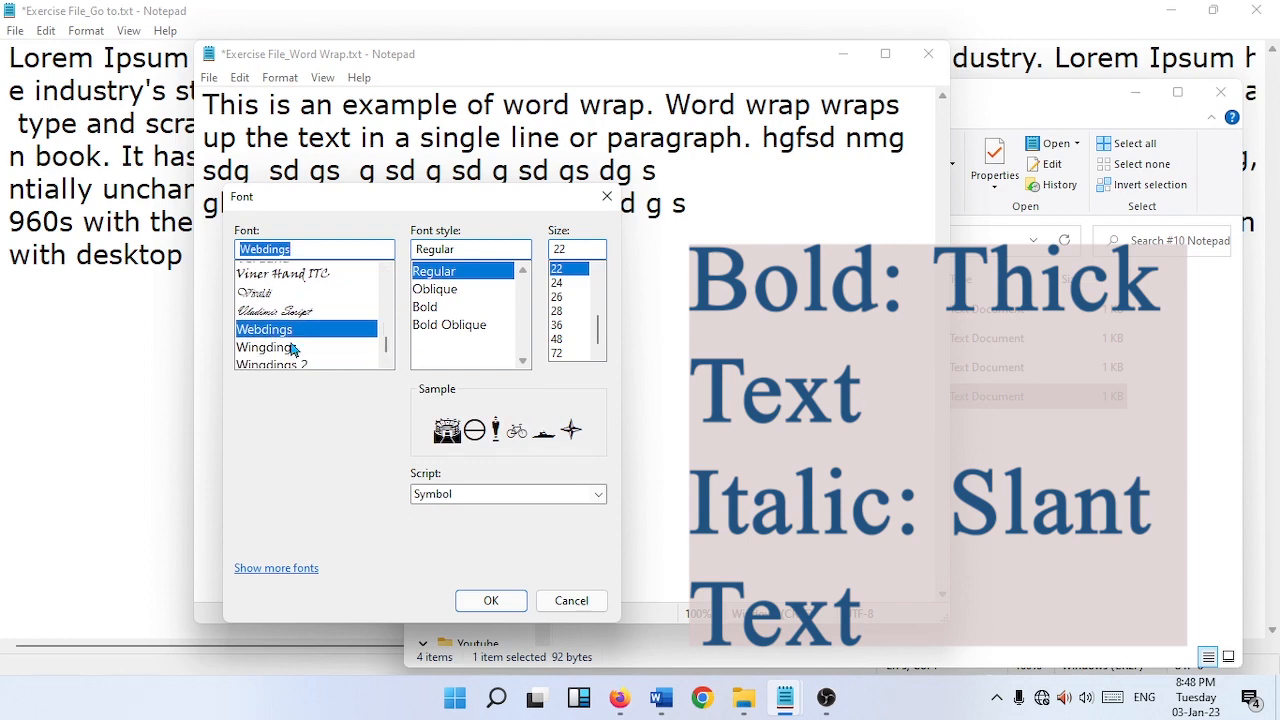
click(283, 345)
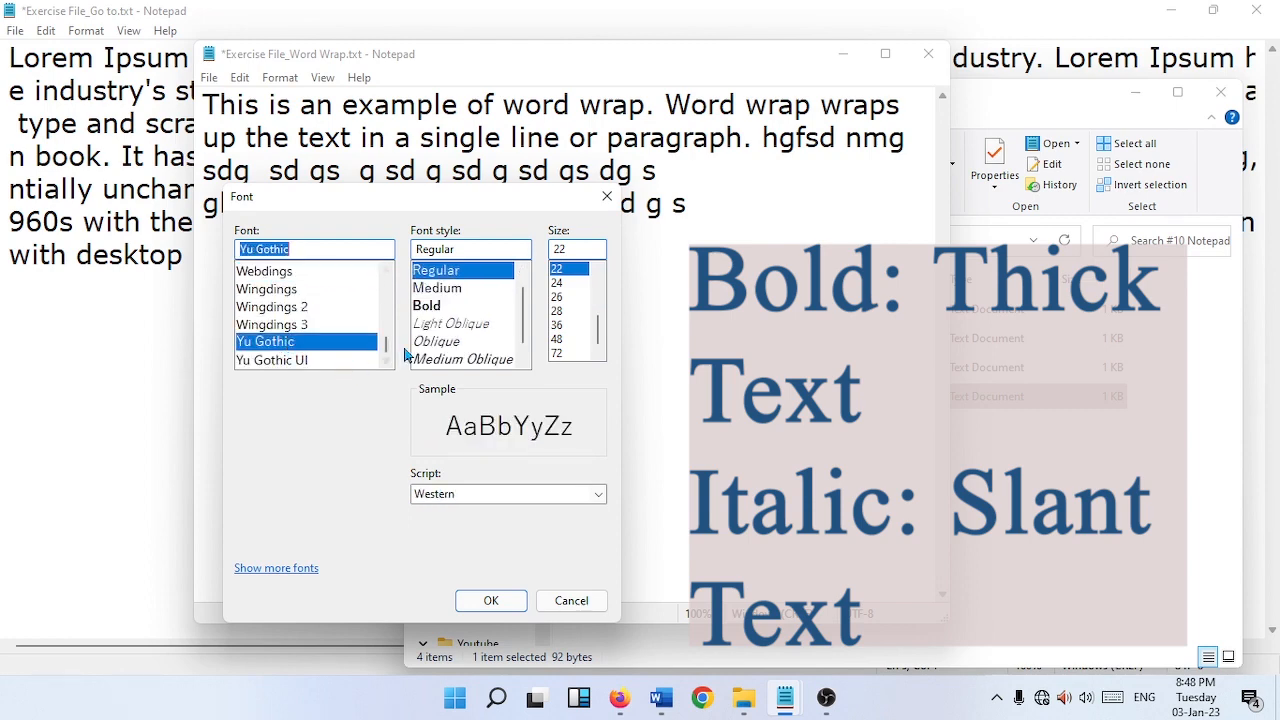
click(429, 308)
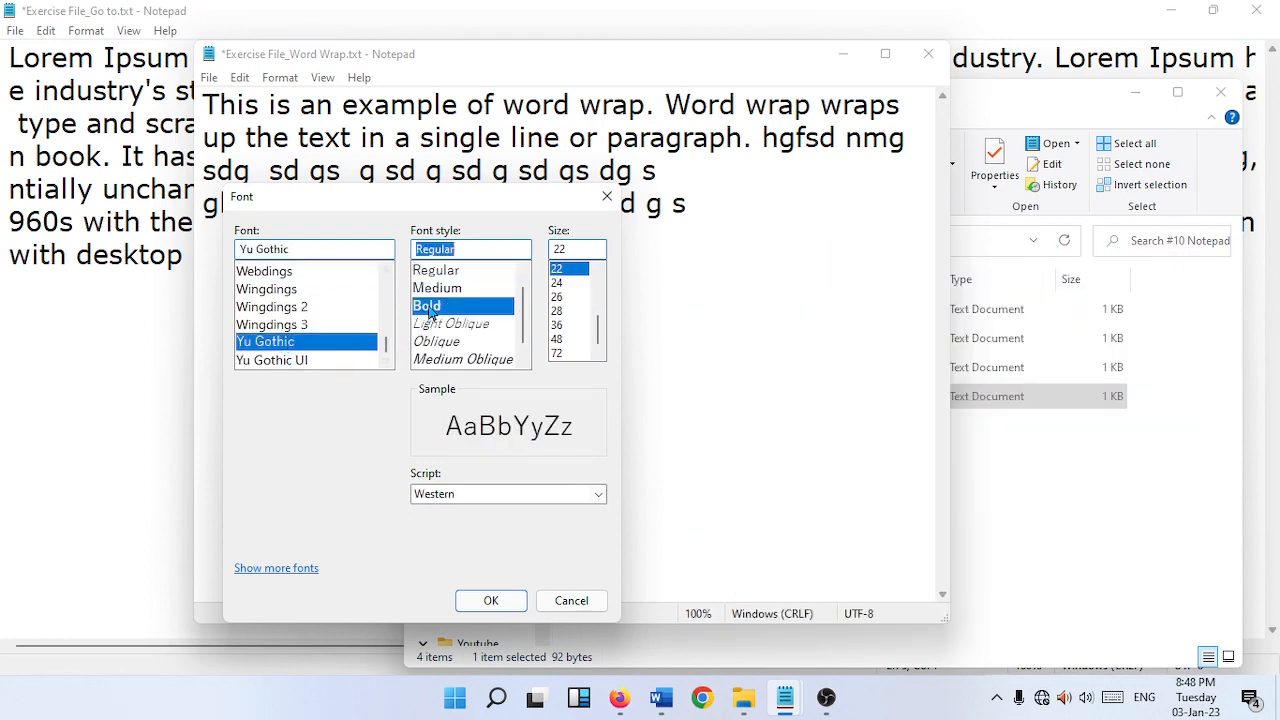
click(566, 326)
click(490, 600)
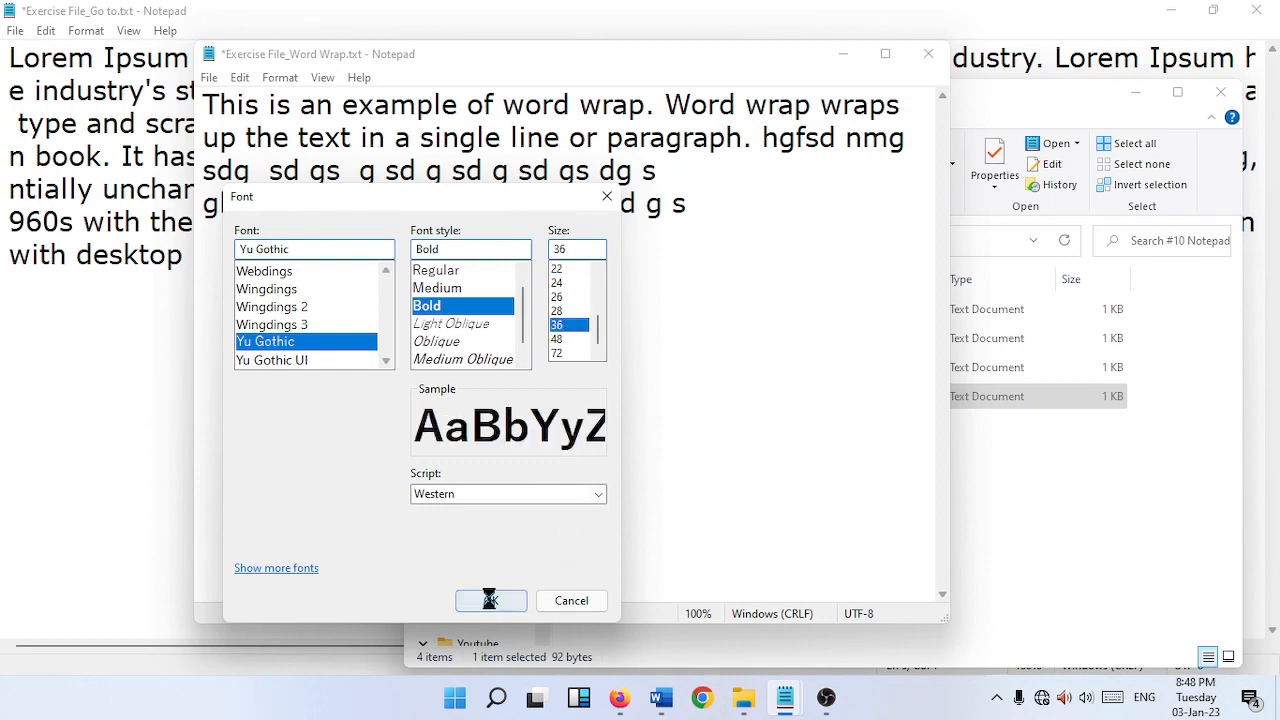
Zoom the text in to 130%, out to 50%, and back in to 60%
click(322, 77)
mouse_move(360, 100)
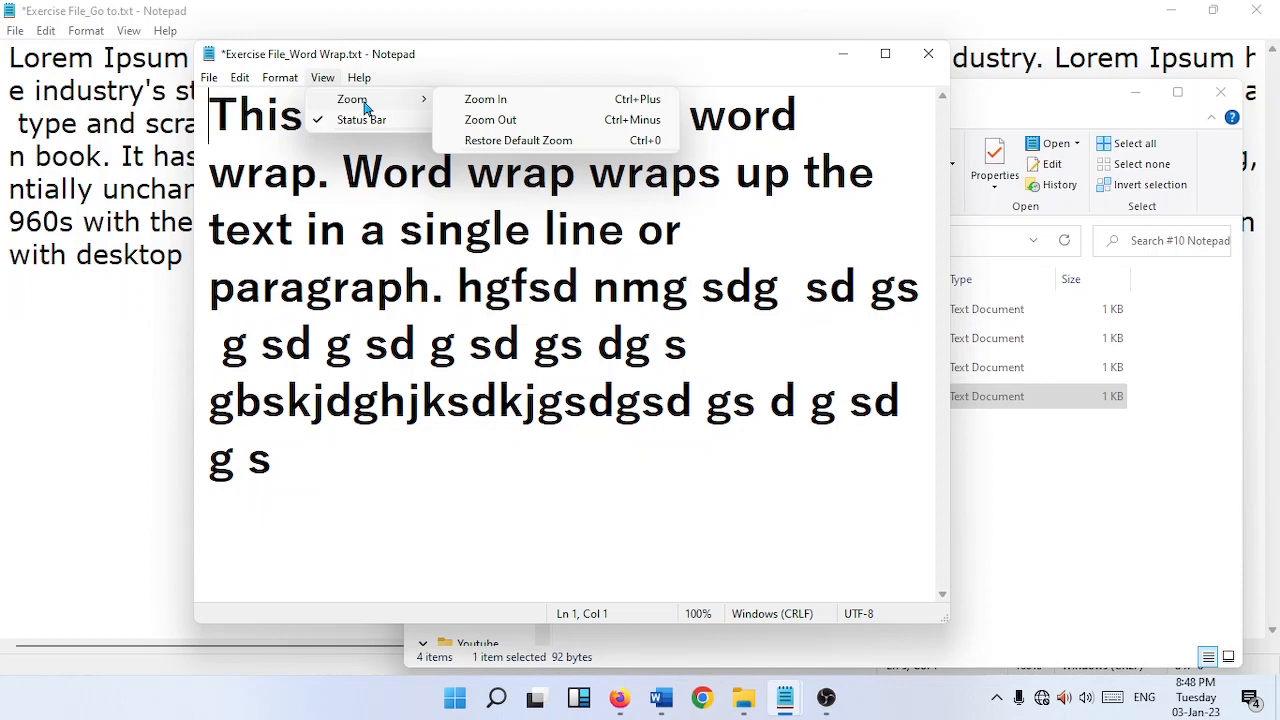
click(389, 226)
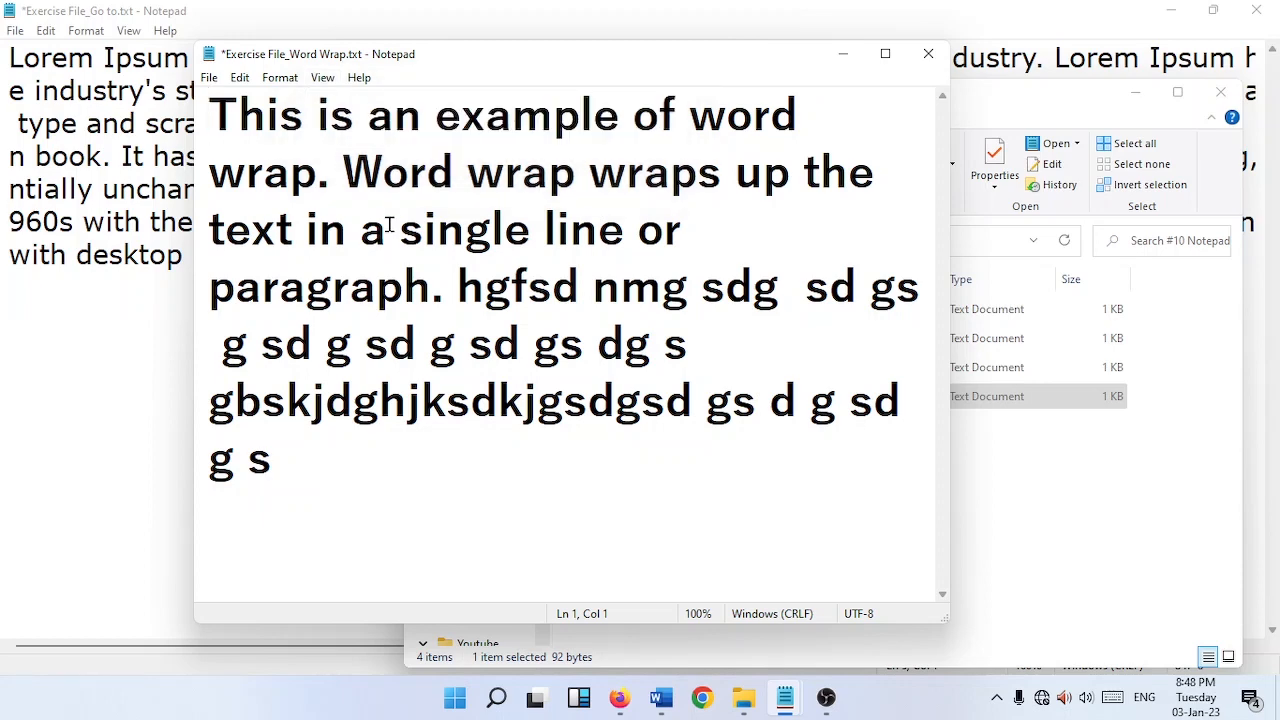
key(ctrl+minus)
key(ctrl+minus)
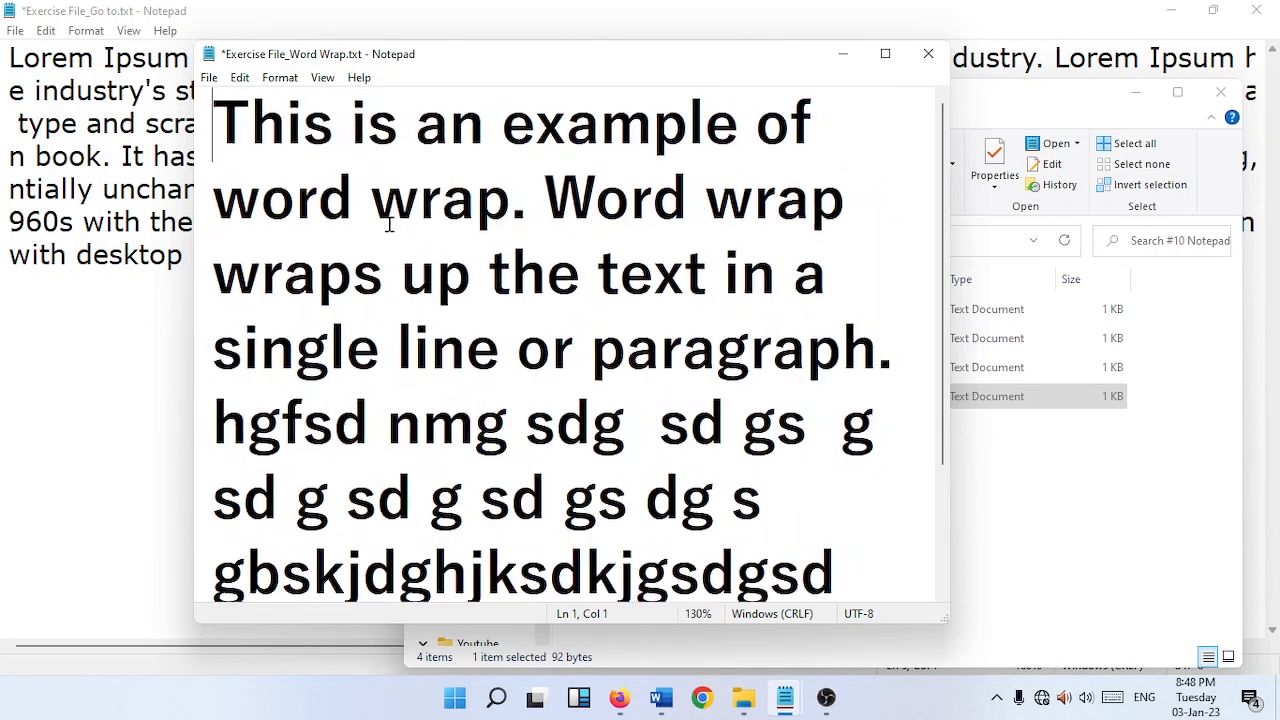
key(ctrl+minus)
key(ctrl+minus)
key(ctrl+minus)
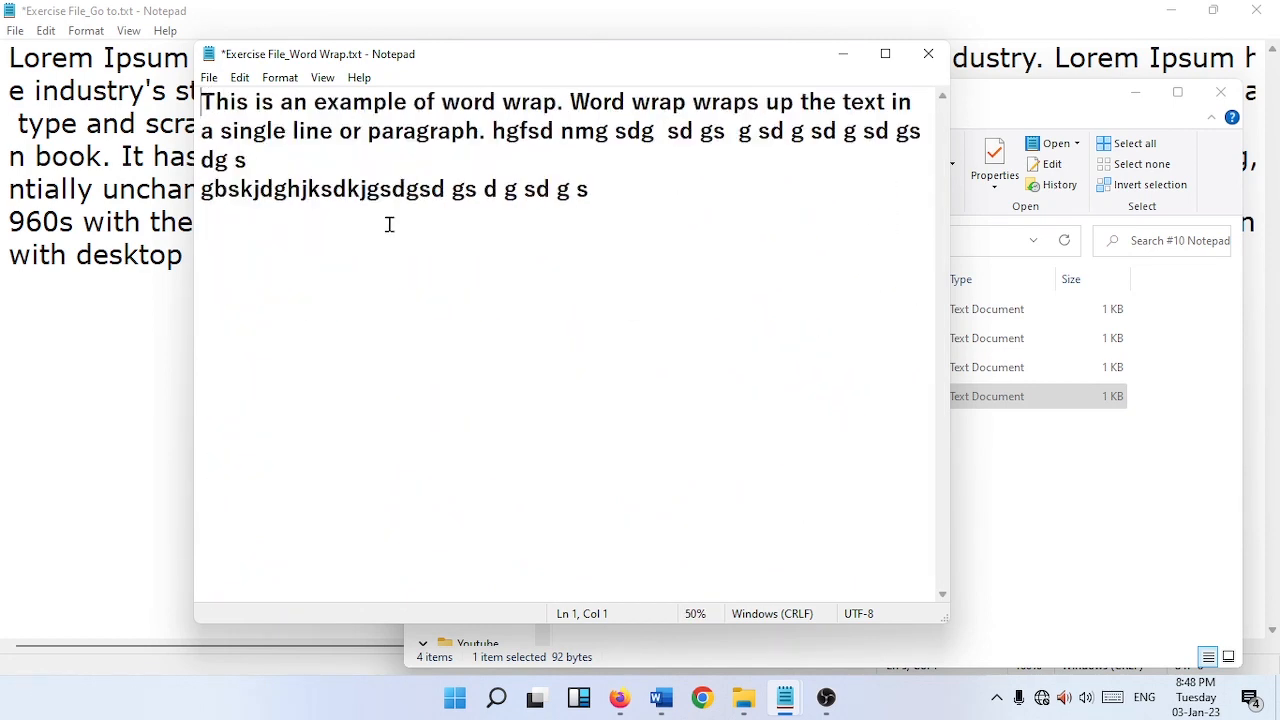
key(ctrl+plus)
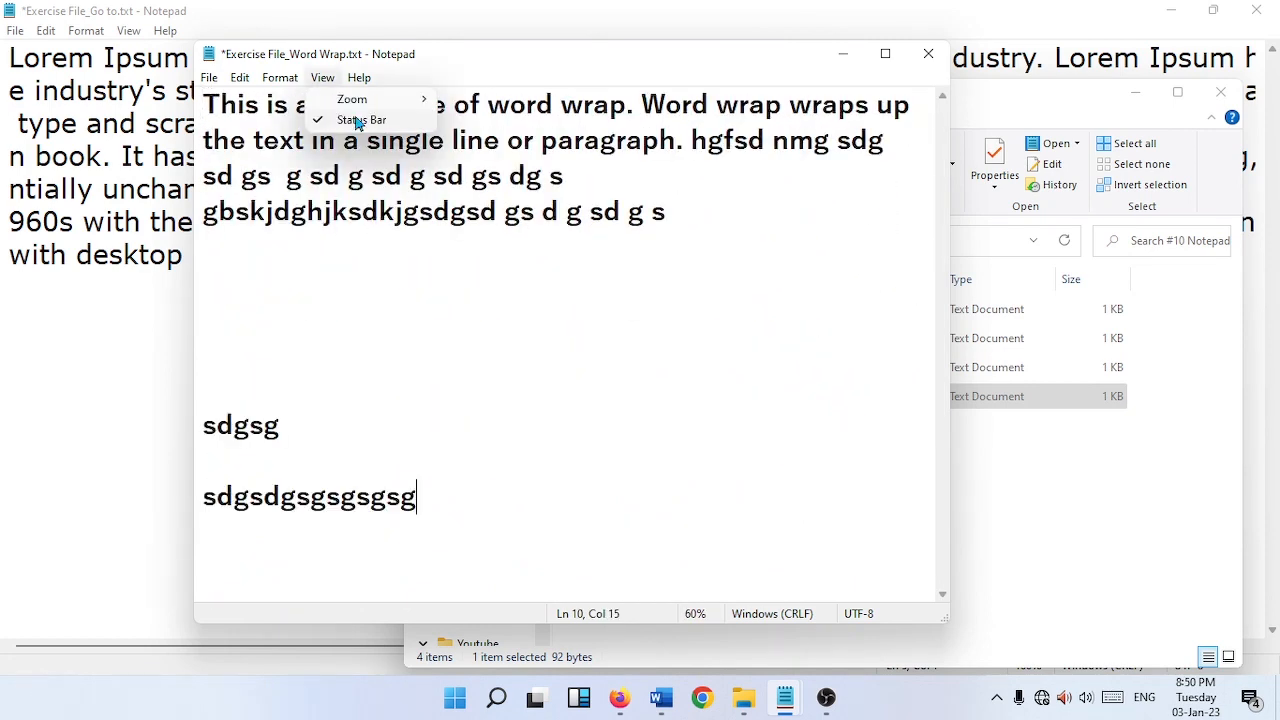
Place the text cursor on an empty line and inside the first paragraph to compare its position in the status bar
mouse_move(353, 110)
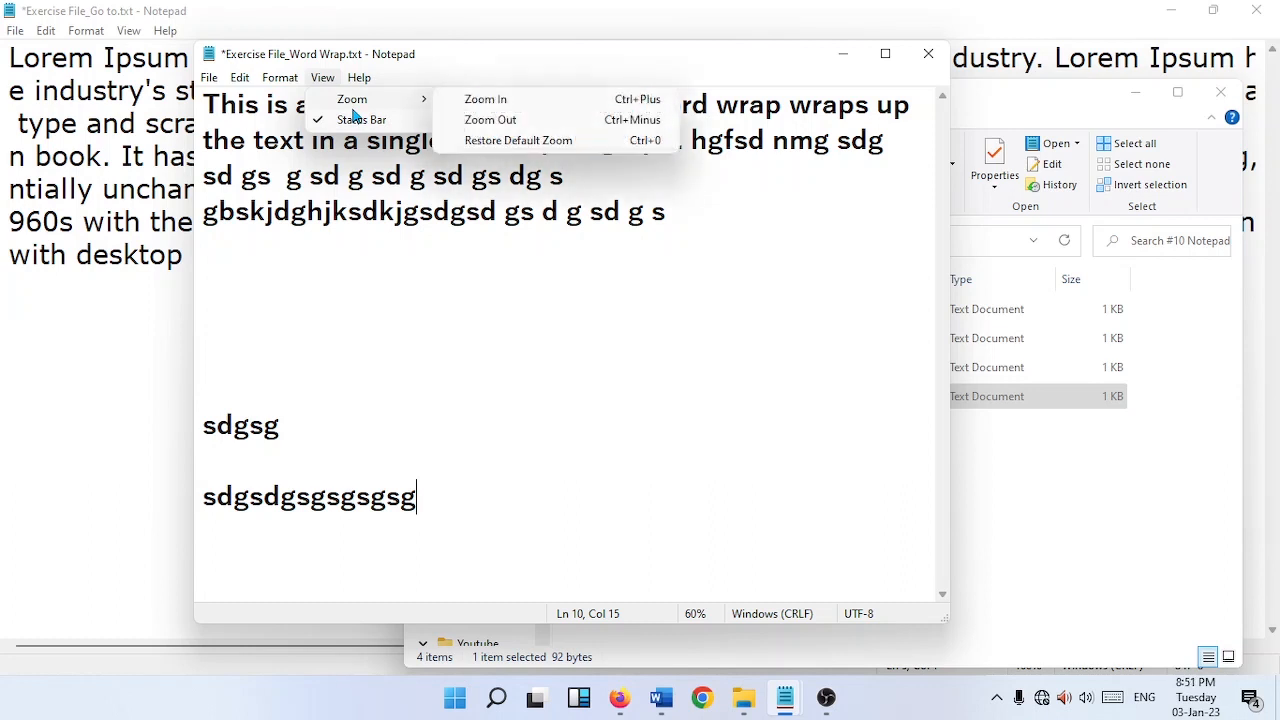
click(388, 268)
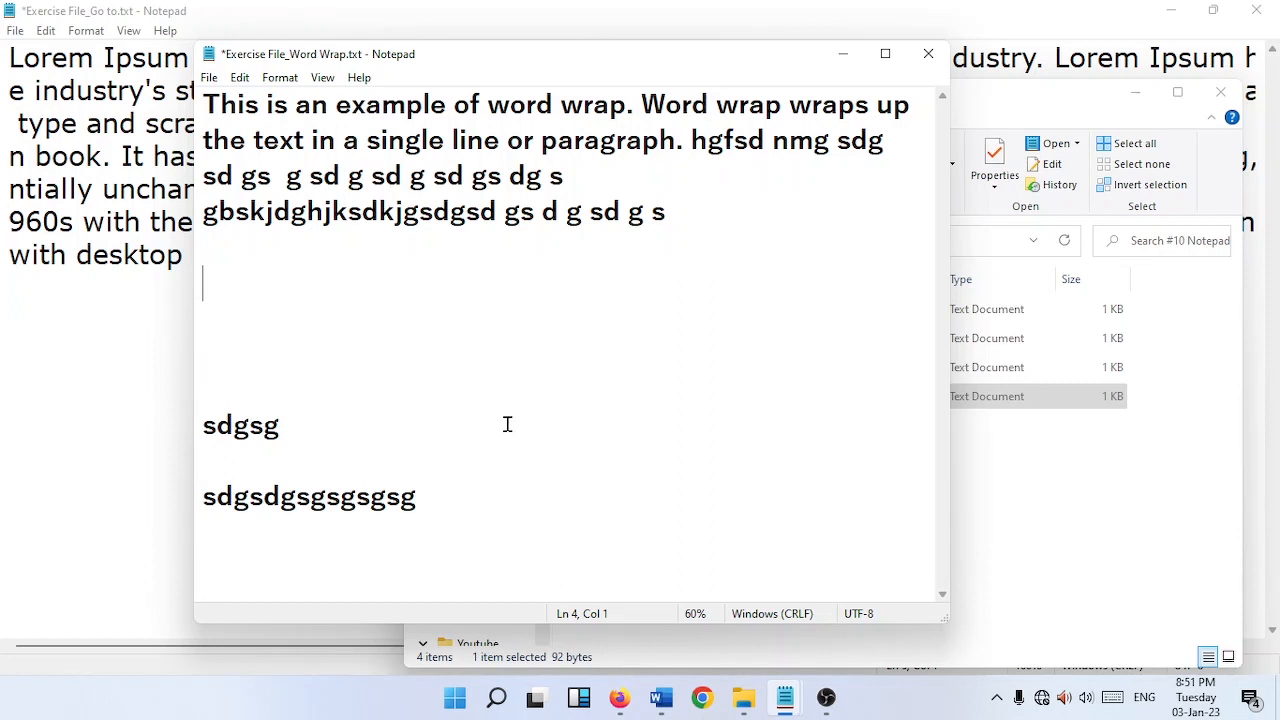
click(488, 177)
Start a new document, saving the pending changes to Exercise File_Word Wrap.txt
click(210, 79)
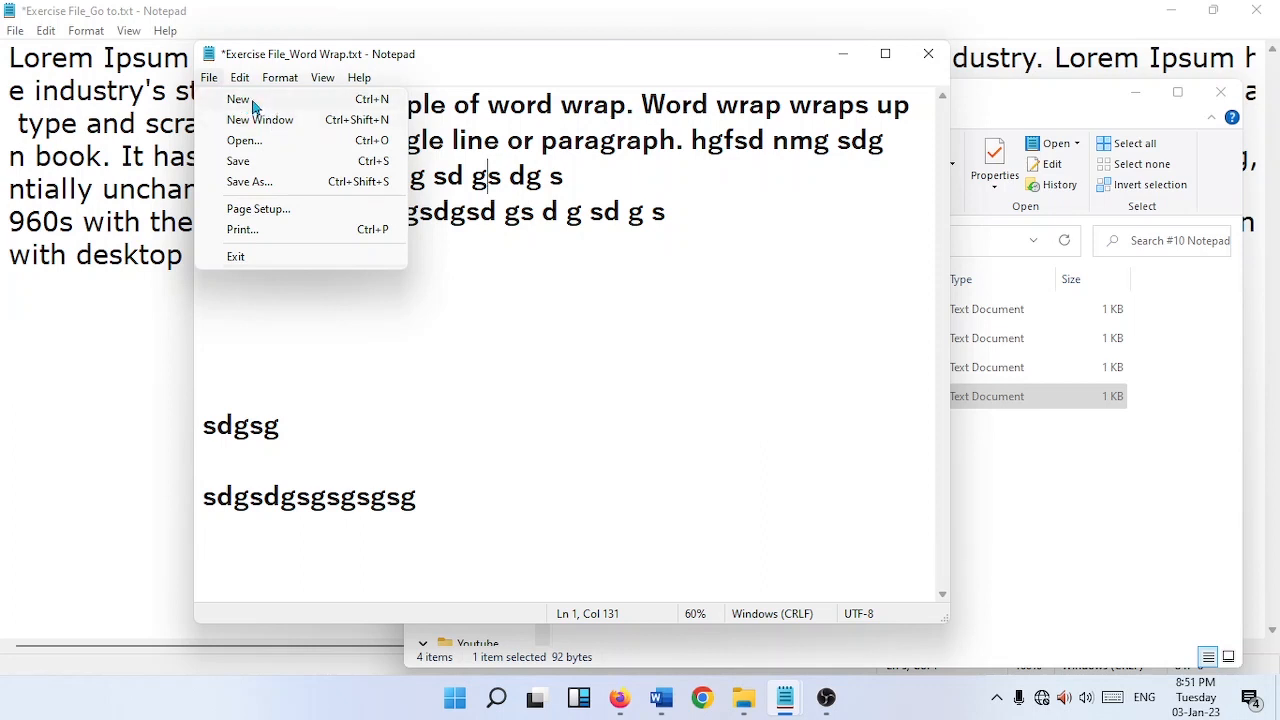
click(250, 104)
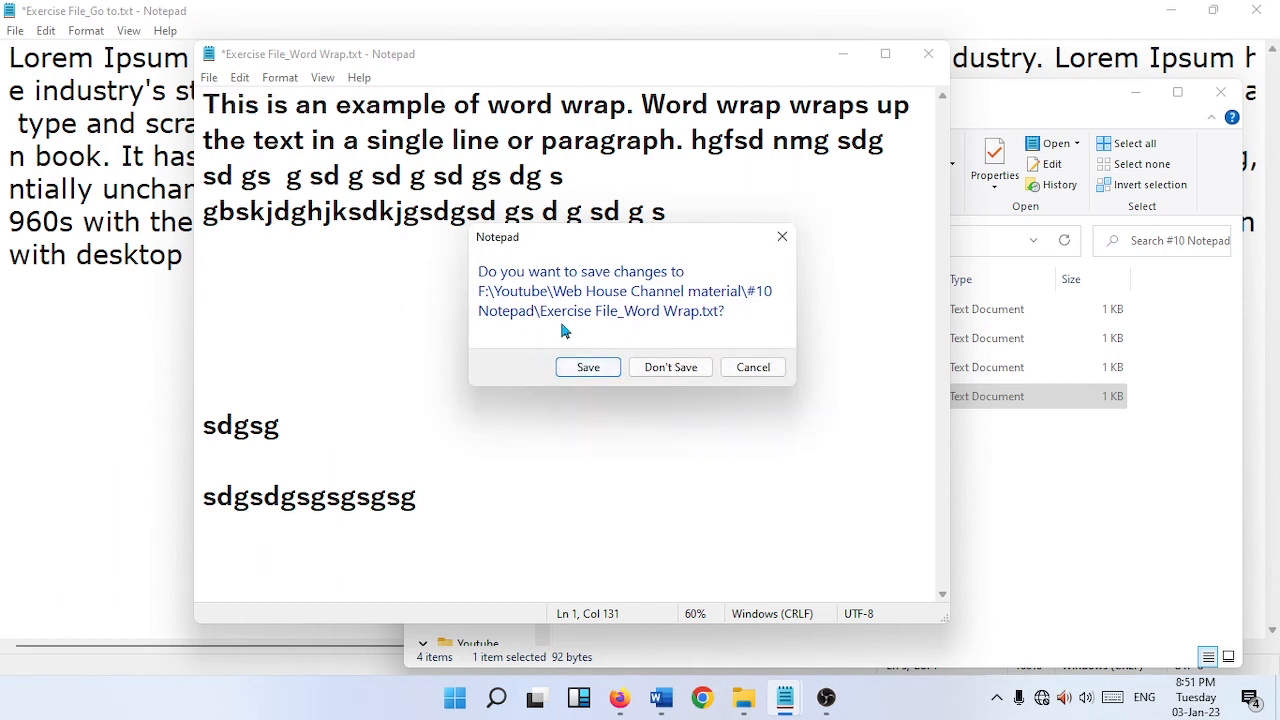
click(580, 367)
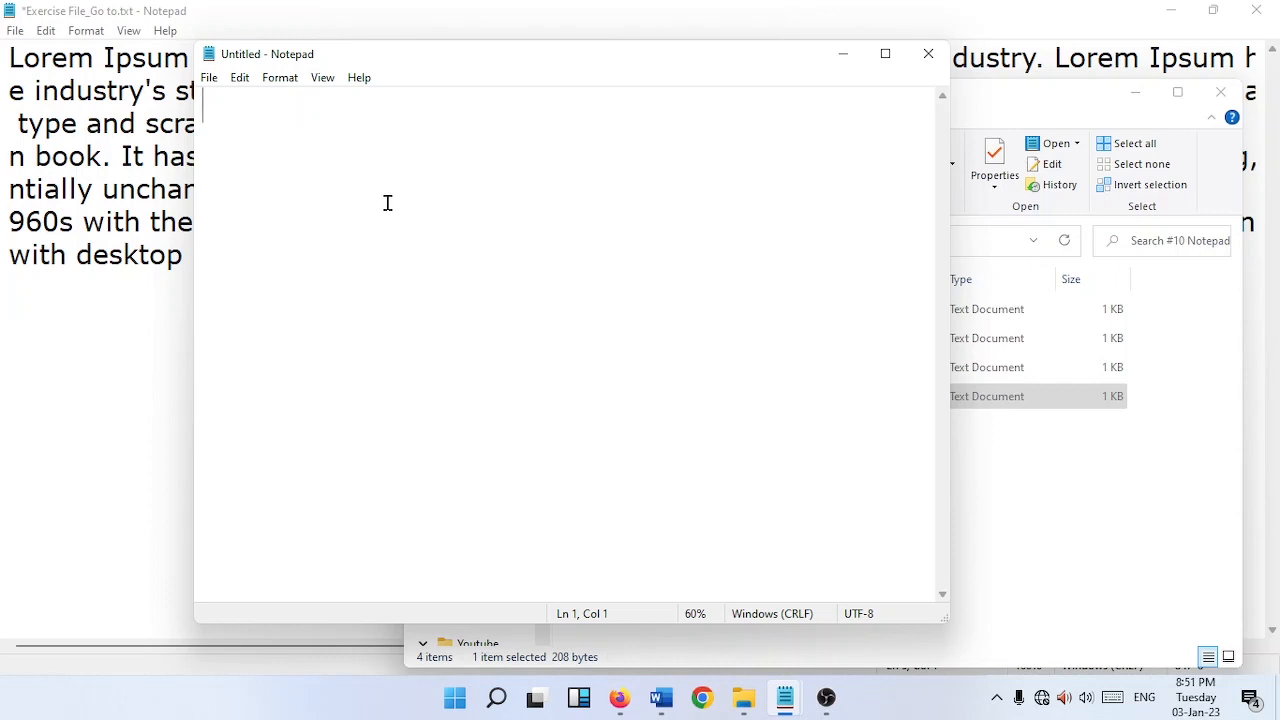
Enter "dsghsdgsdgs" in the new document and save it in the Documents folder as "sample 1"
text(dsghsdgsdgs)
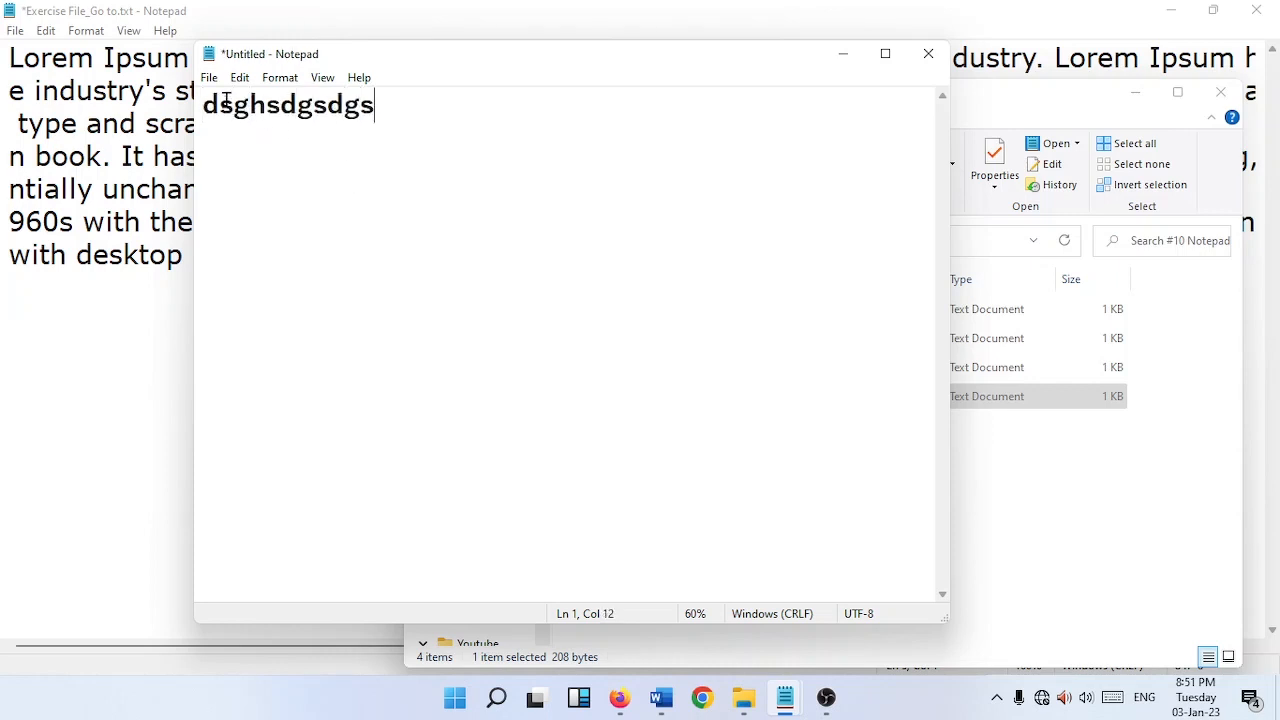
click(208, 79)
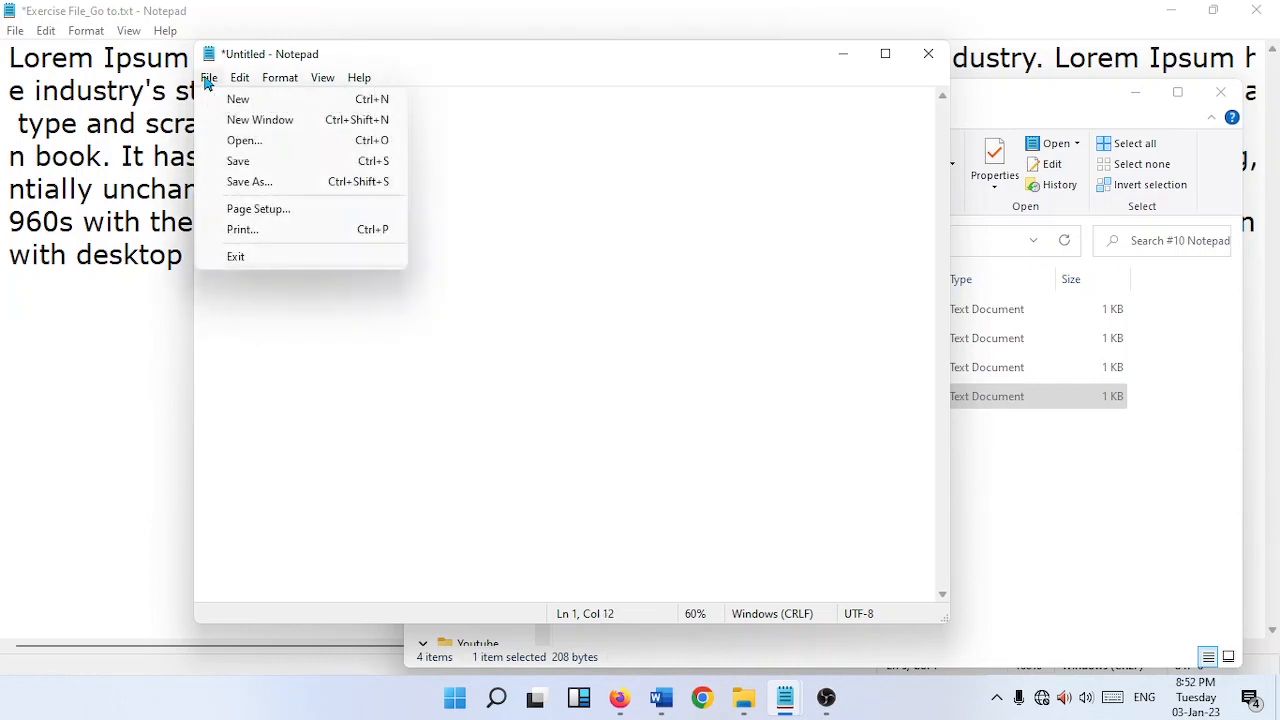
click(240, 170)
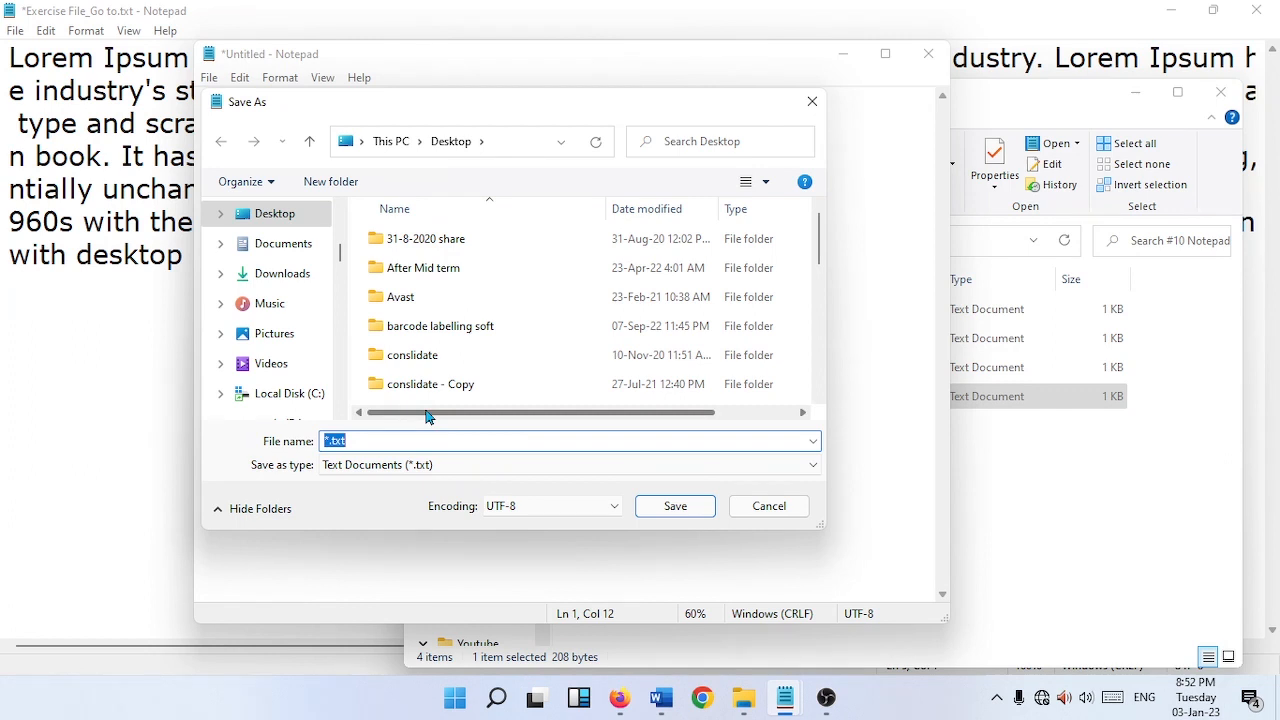
click(272, 250)
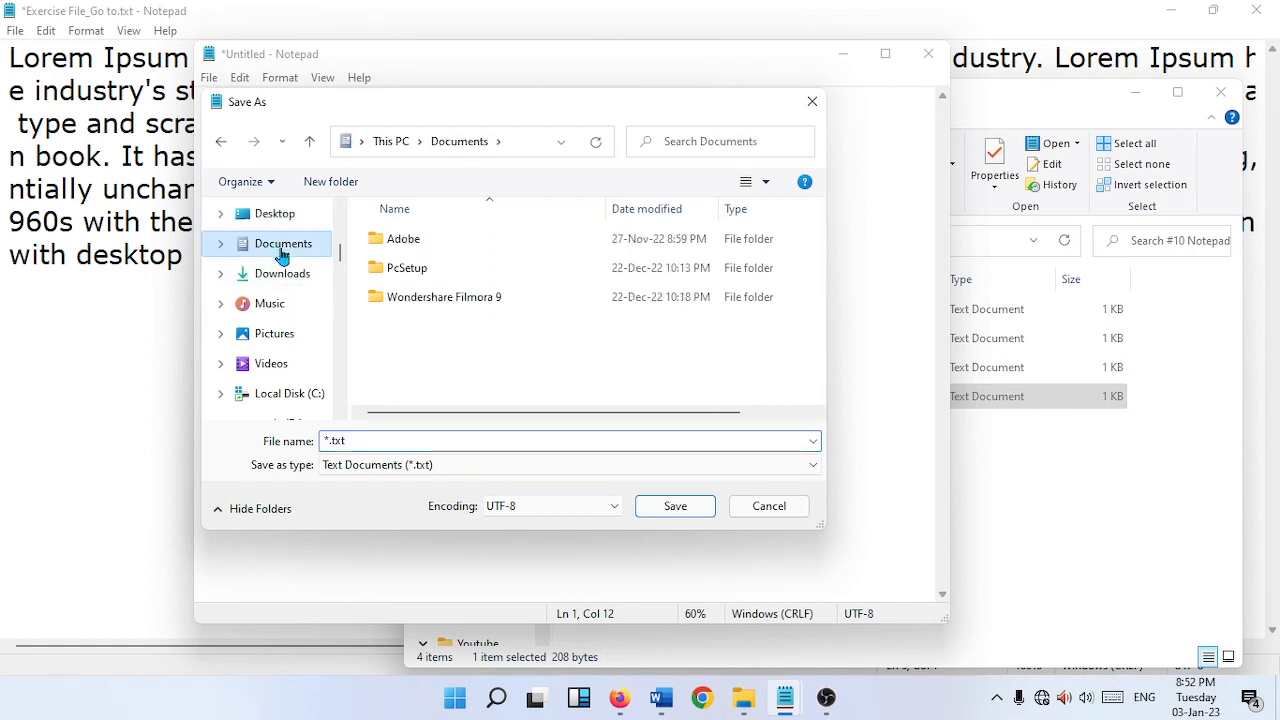
click(416, 440)
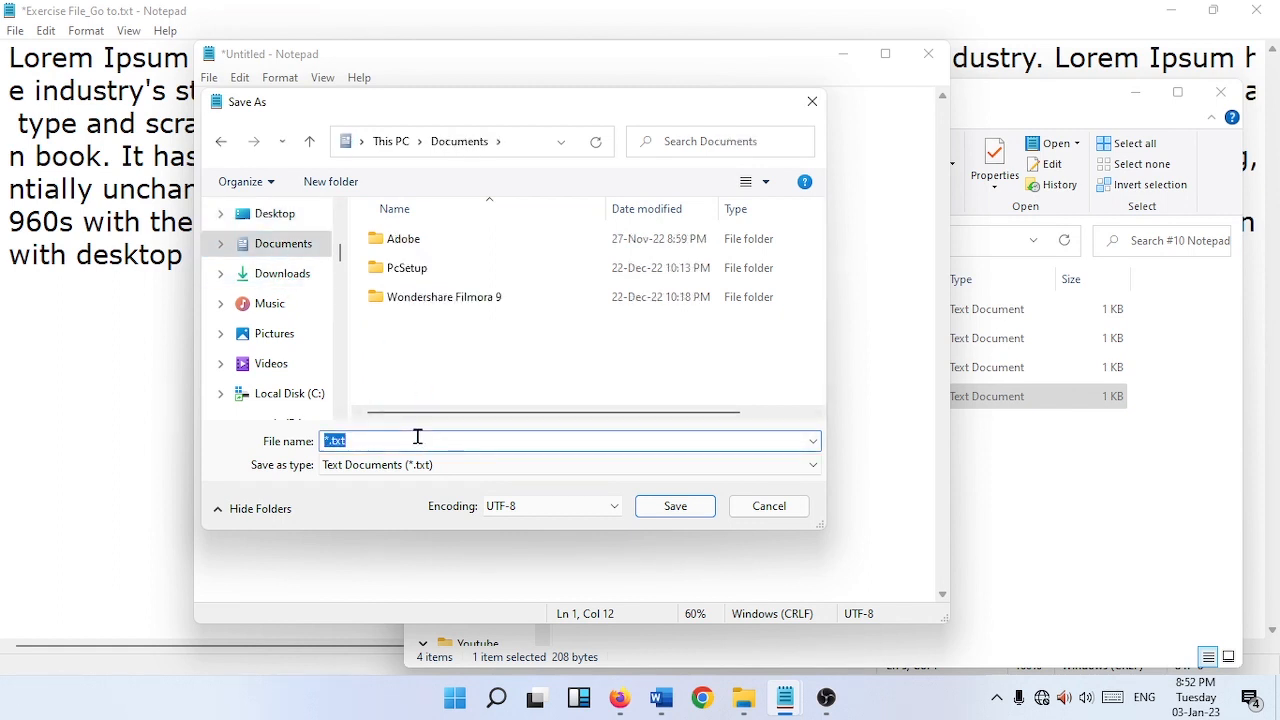
key(BackSpace)
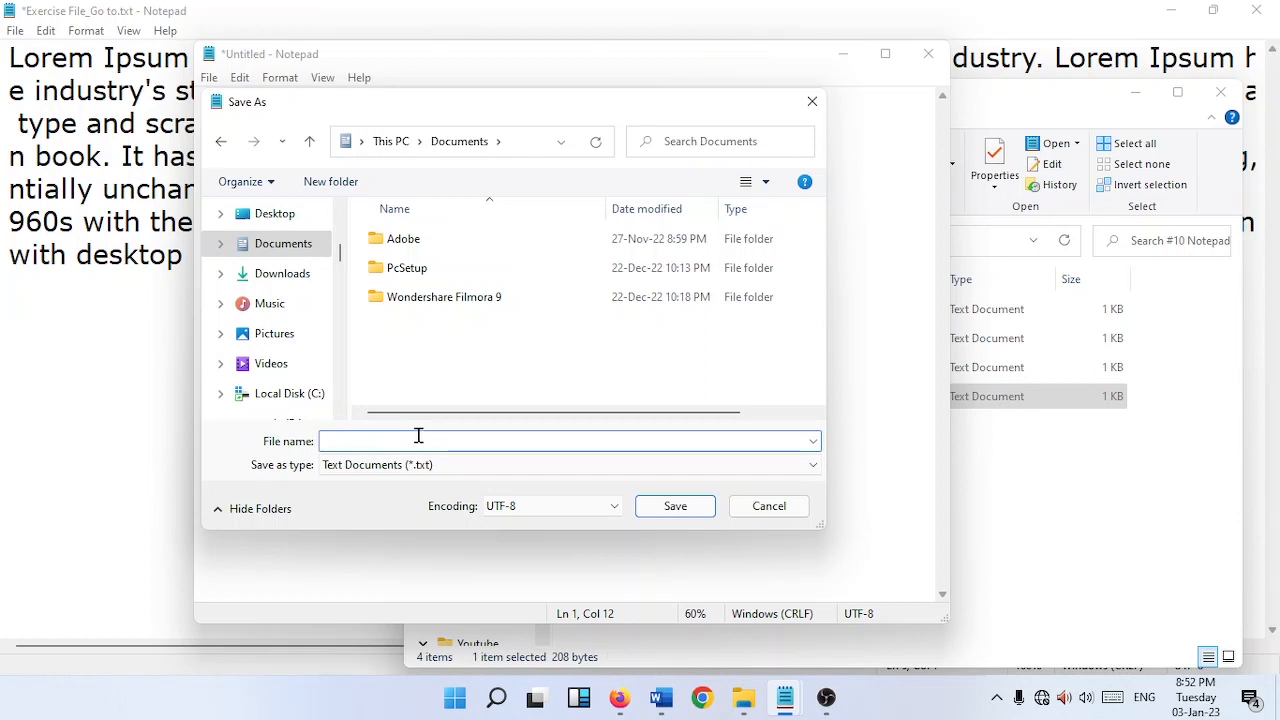
text(sample 1)
click(665, 505)
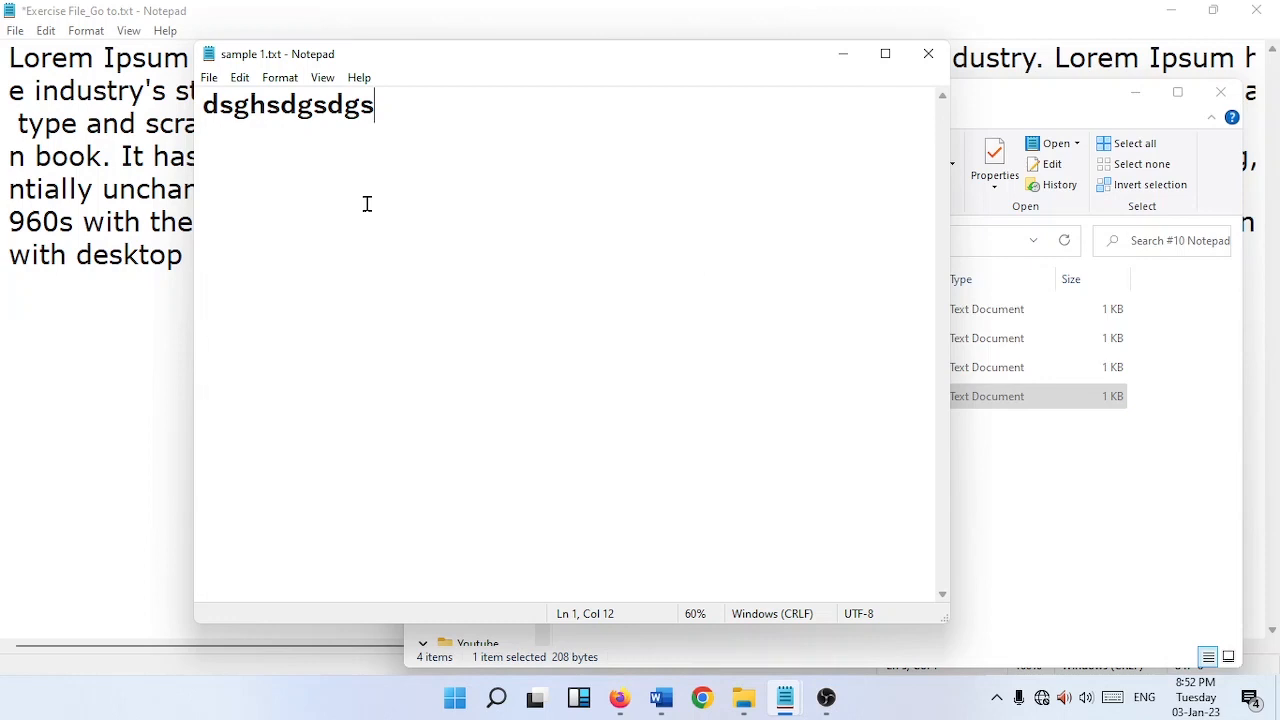
Add the line "this is changed document" below the existing text, leaving a blank line between them
key(Return)
text(th)
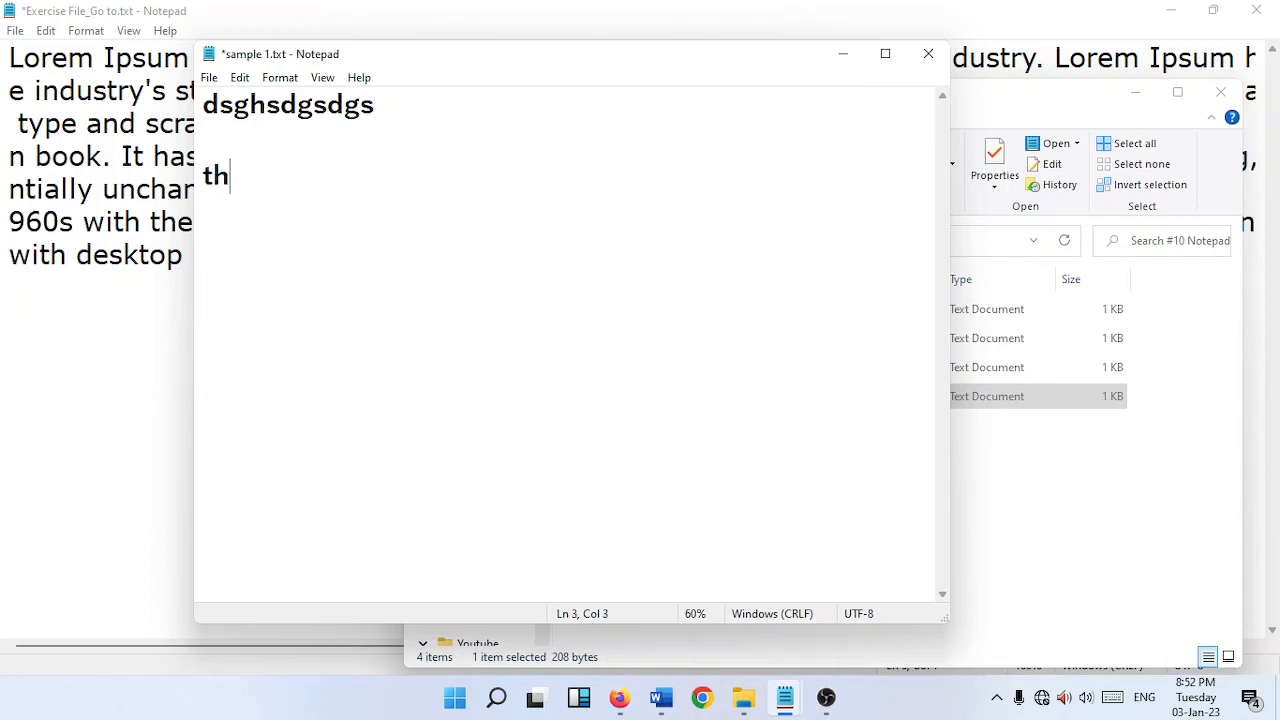
text(is is cha)
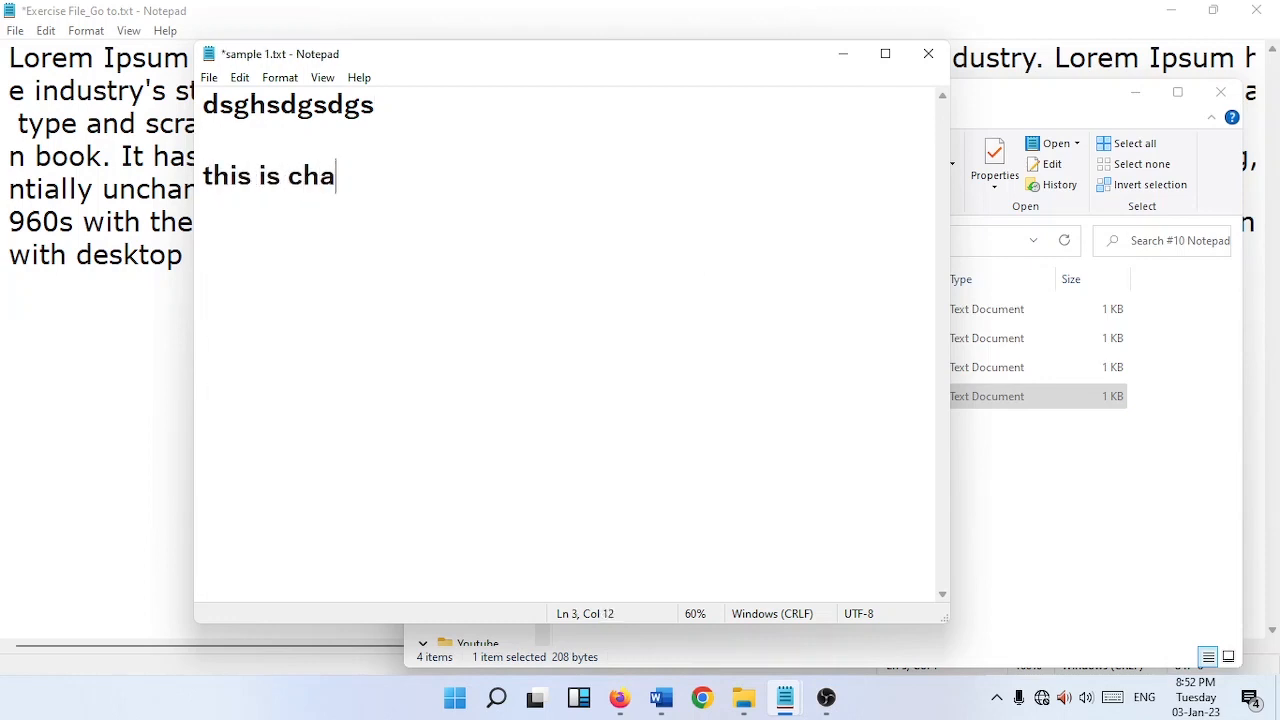
text(nged document)
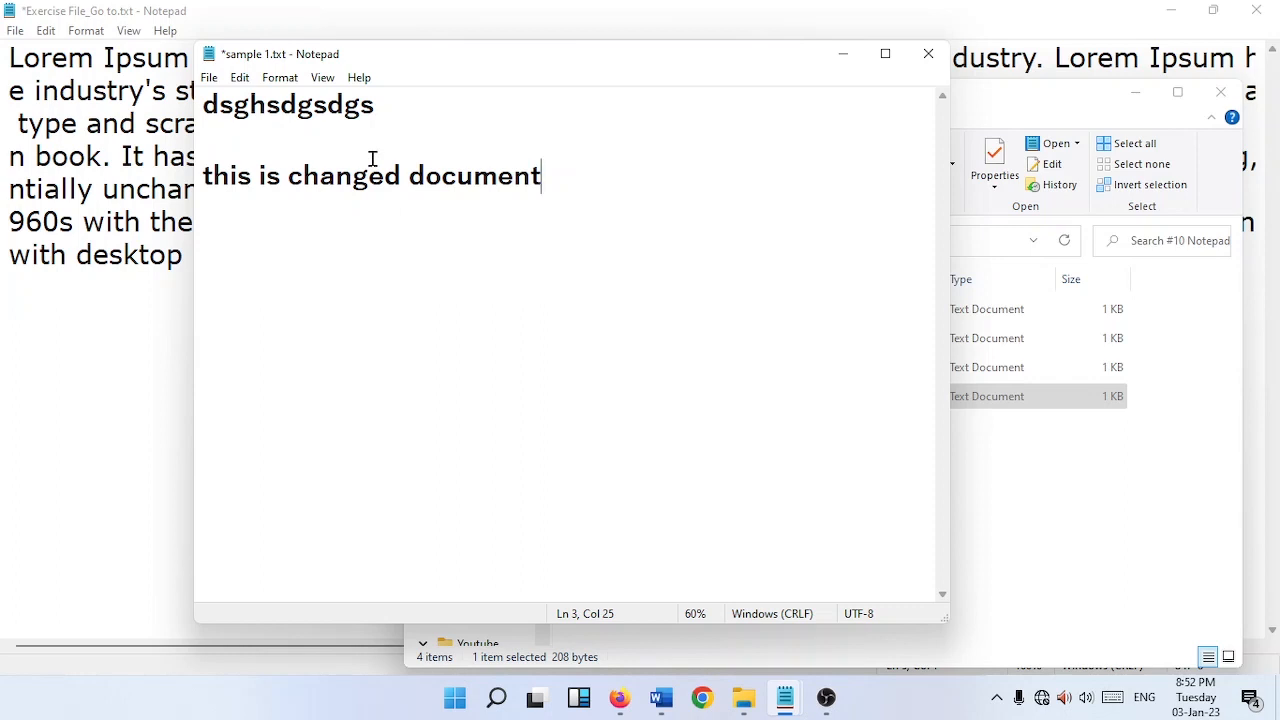
Save the edited text as a separate file named "sample 1_changed.txt" in the Documents folder
click(209, 78)
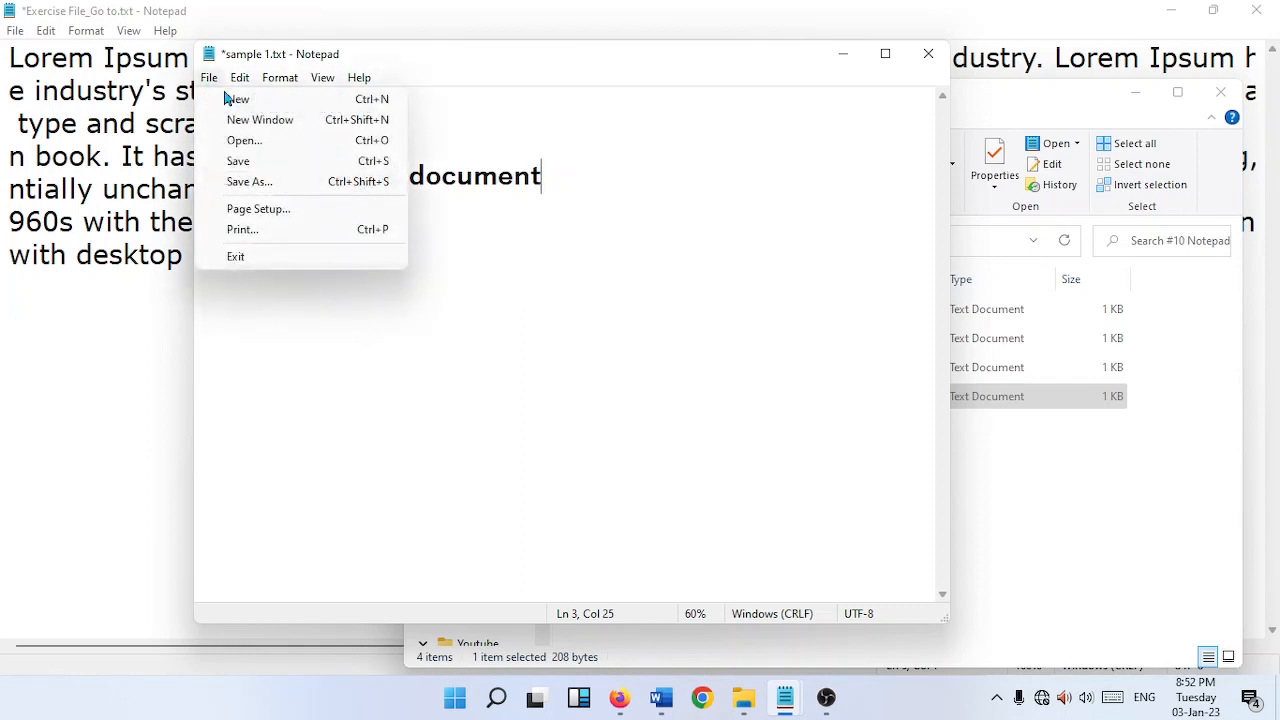
click(239, 183)
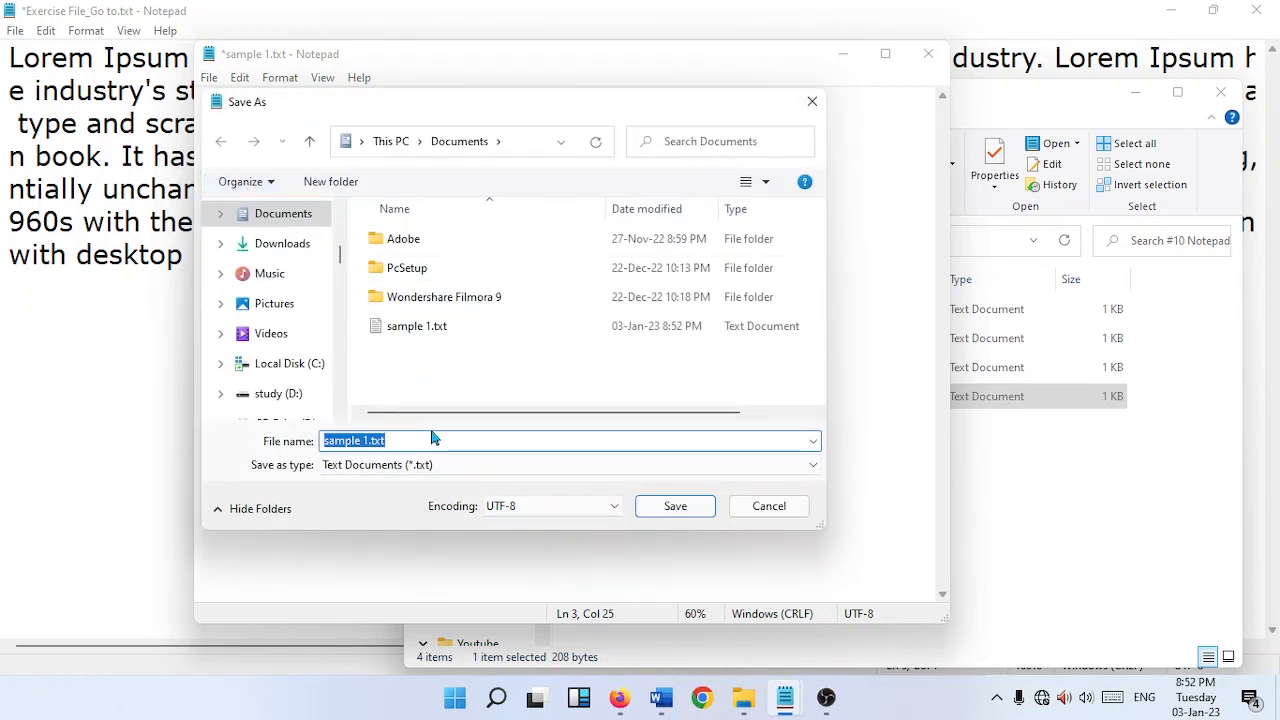
click(432, 440)
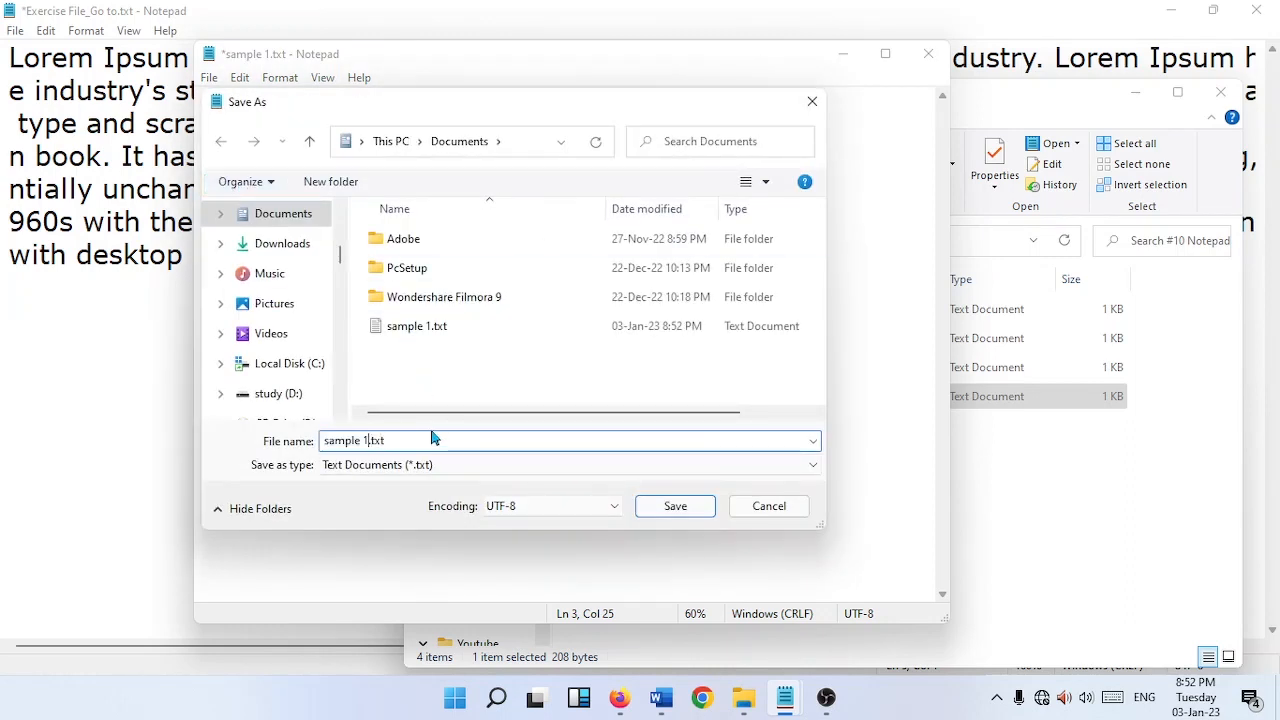
key(BackSpace)
text(2)
key(BackSpace)
text(1_changed)
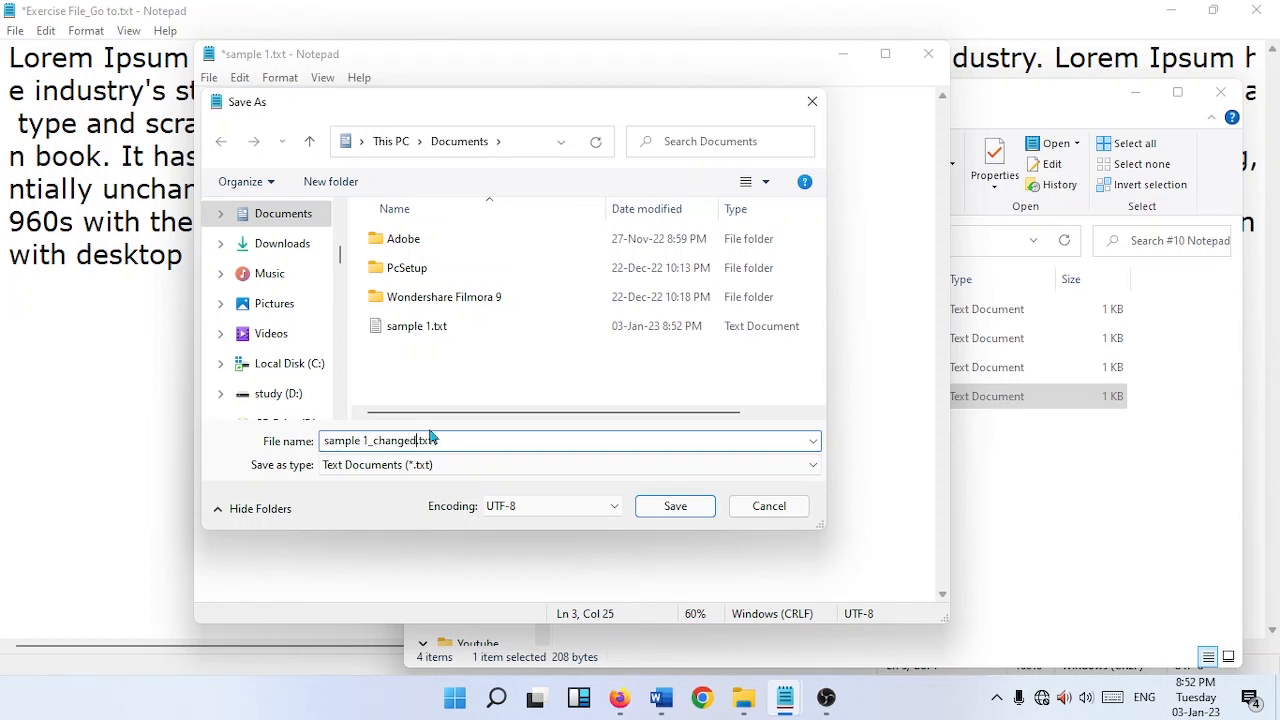
click(662, 512)
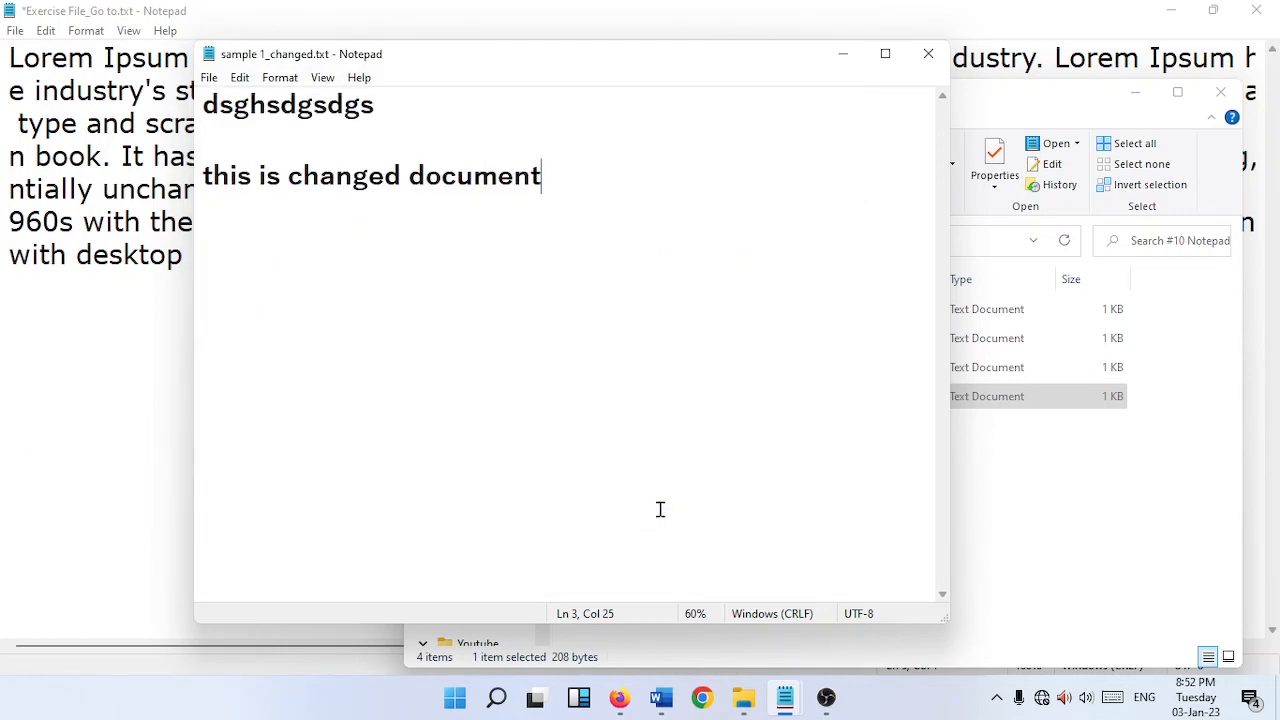
Switch to a new File Explorer window and open the Documents folder
click(462, 705)
click(462, 705)
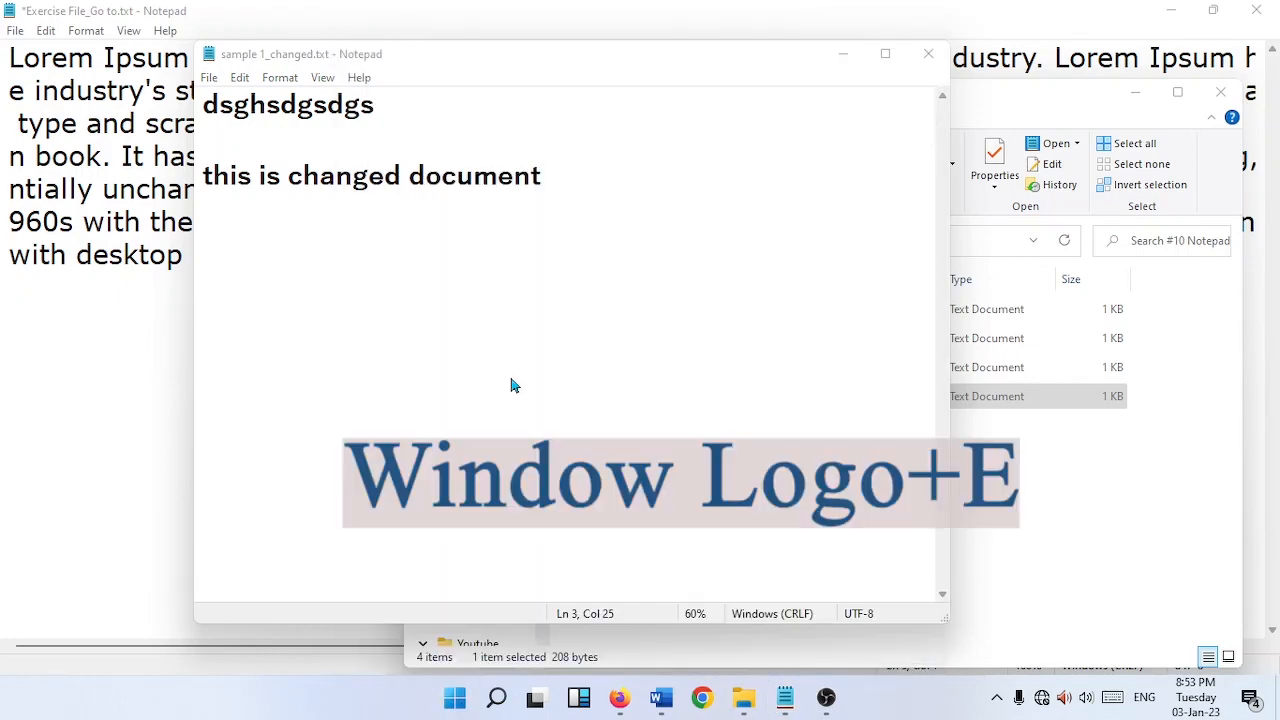
key(super+e)
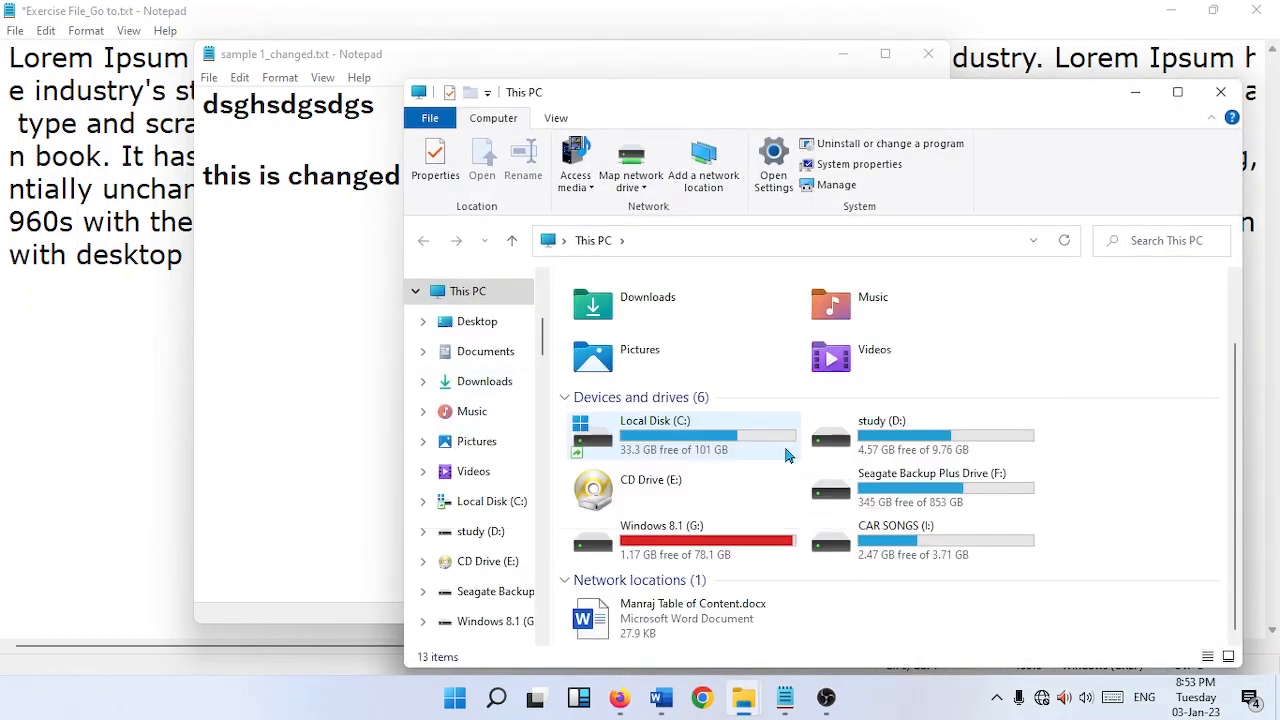
double_click(884, 320)
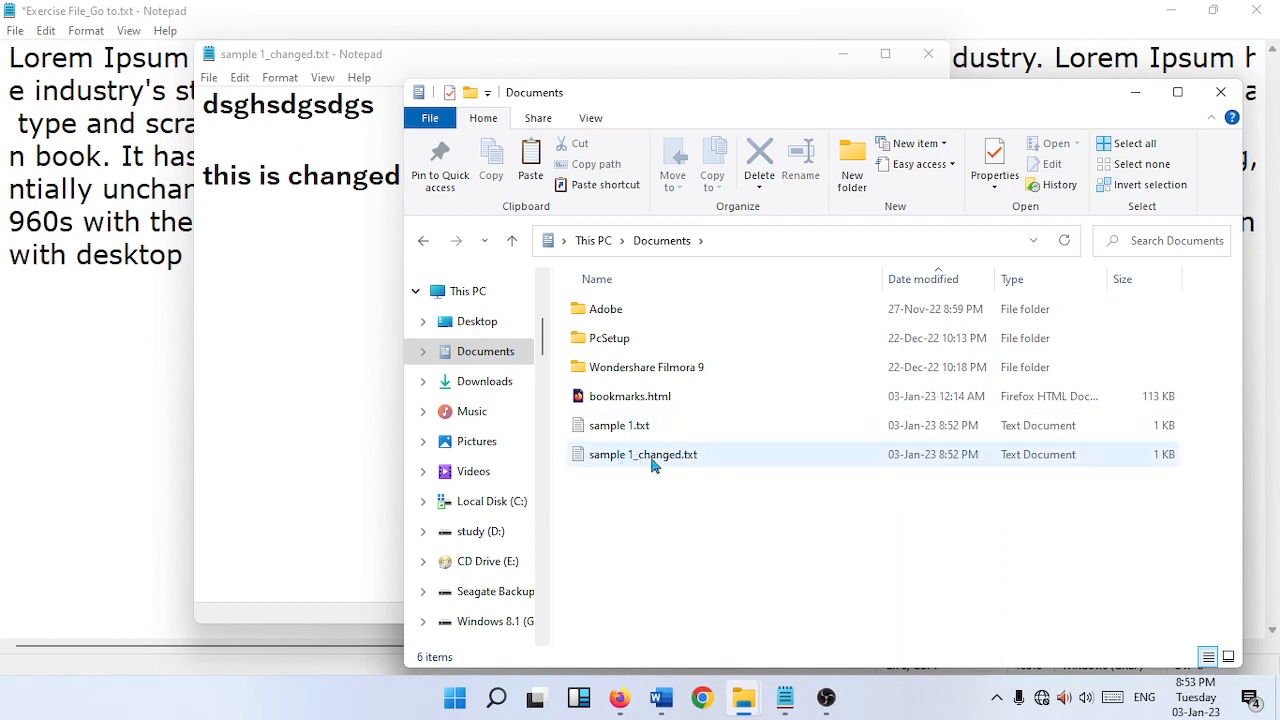
Open sample 1.txt and sample 1_changed.txt from Documents and arrange their windows side by side to compare the contents
double_click(630, 428)
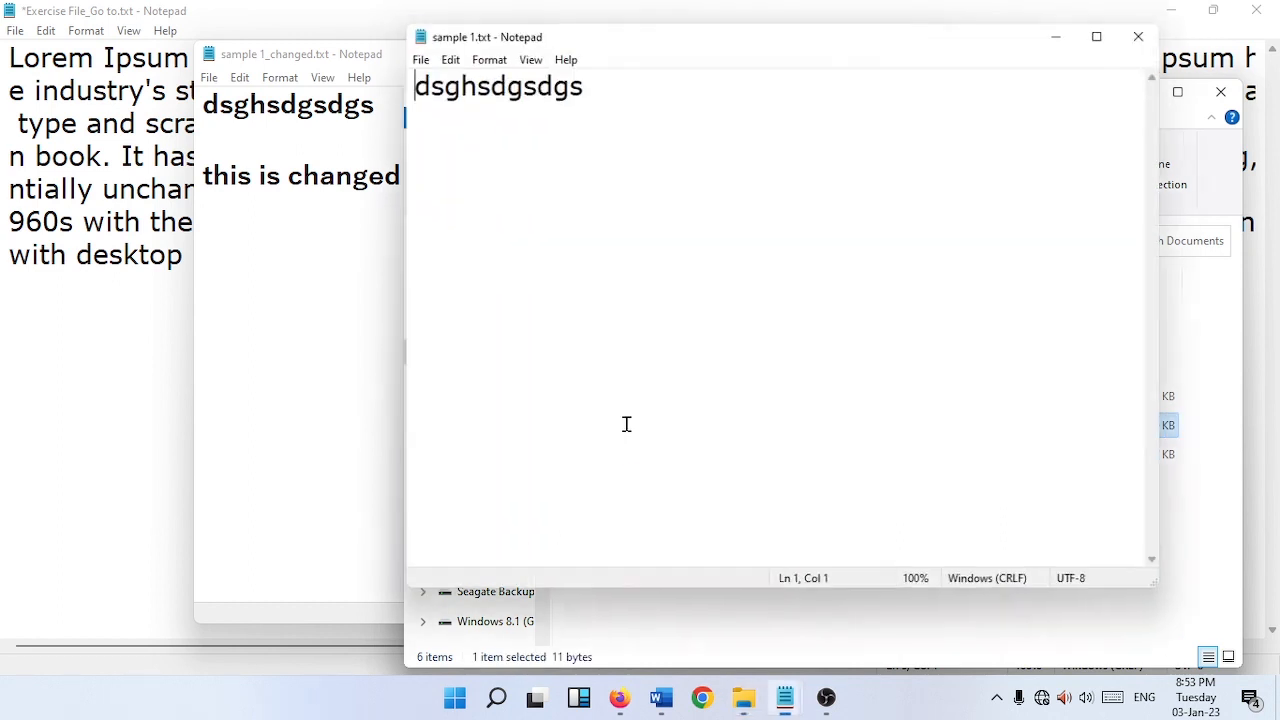
drag(720, 34, 324, 114)
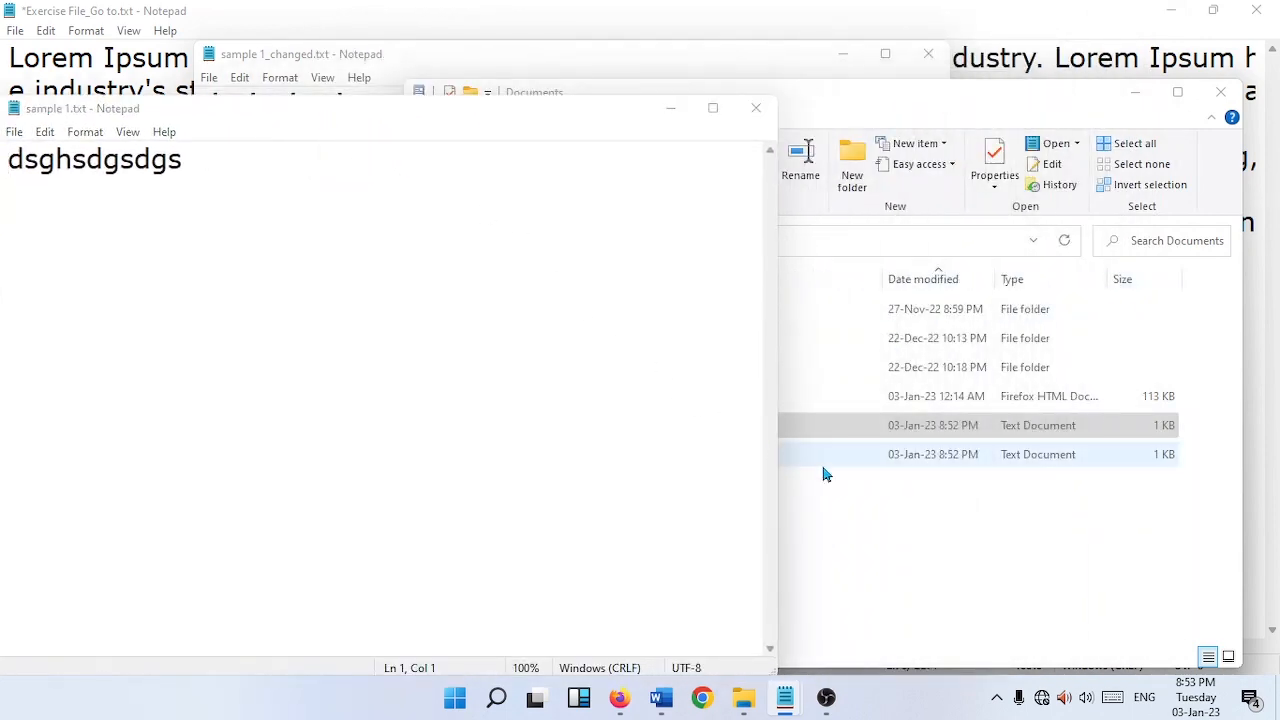
click(825, 464)
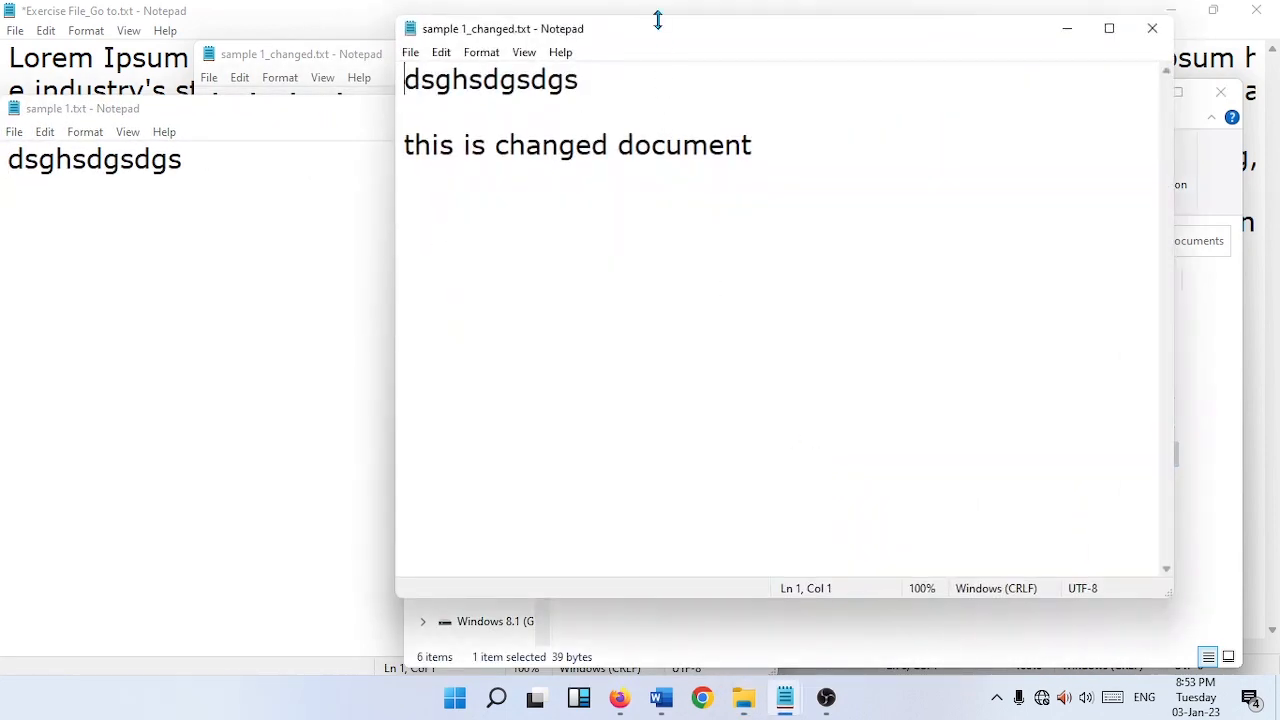
drag(658, 20, 532, 136)
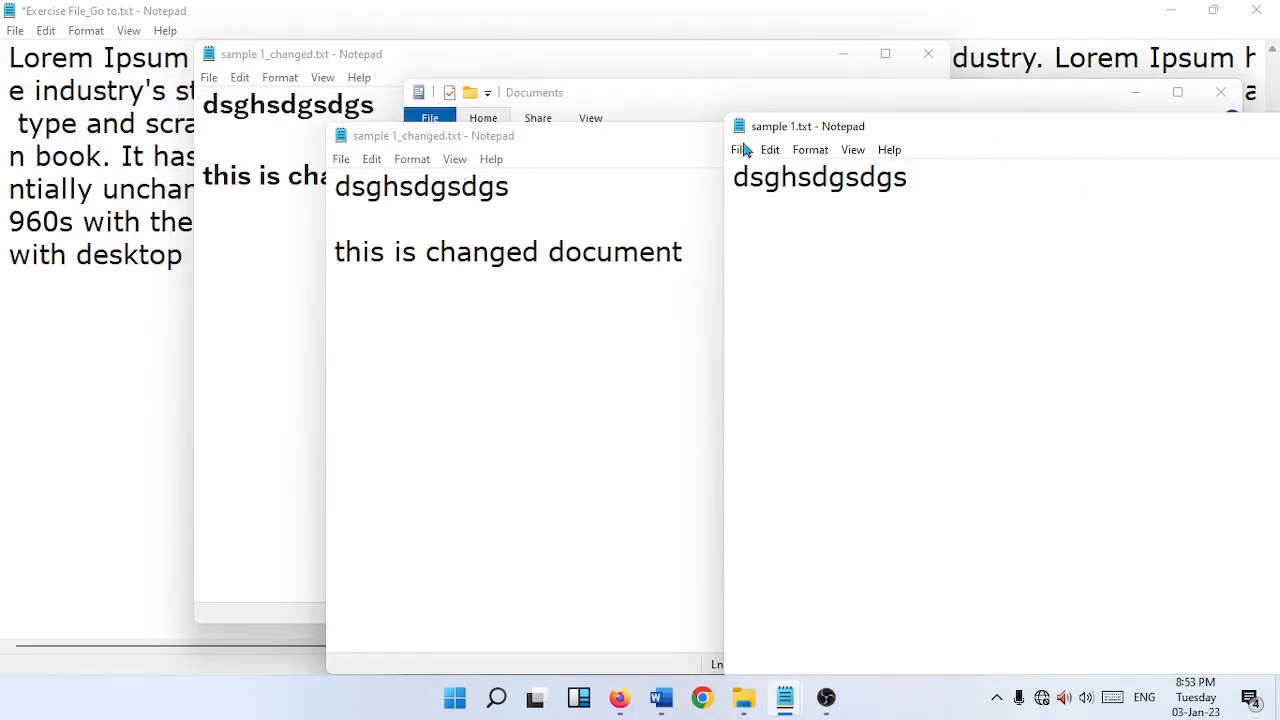
Open an additional blank Notepad window from the sample 1.txt document
click(740, 150)
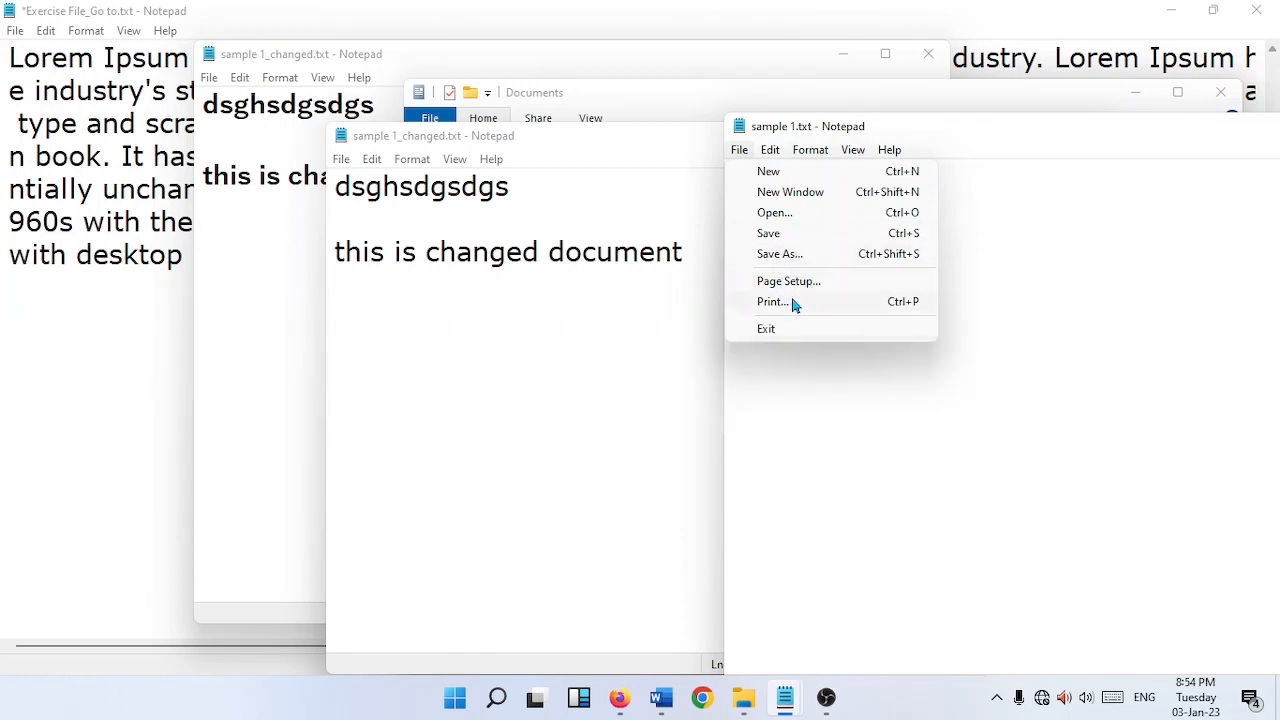
click(1183, 457)
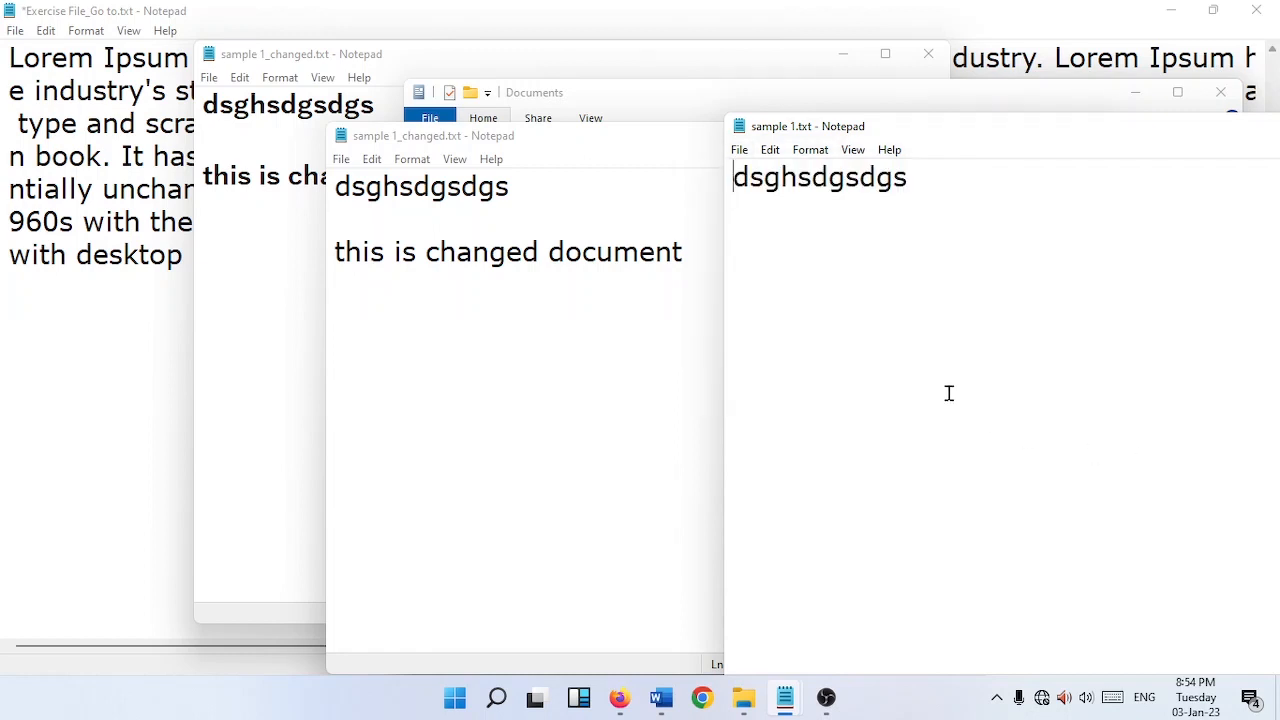
click(740, 151)
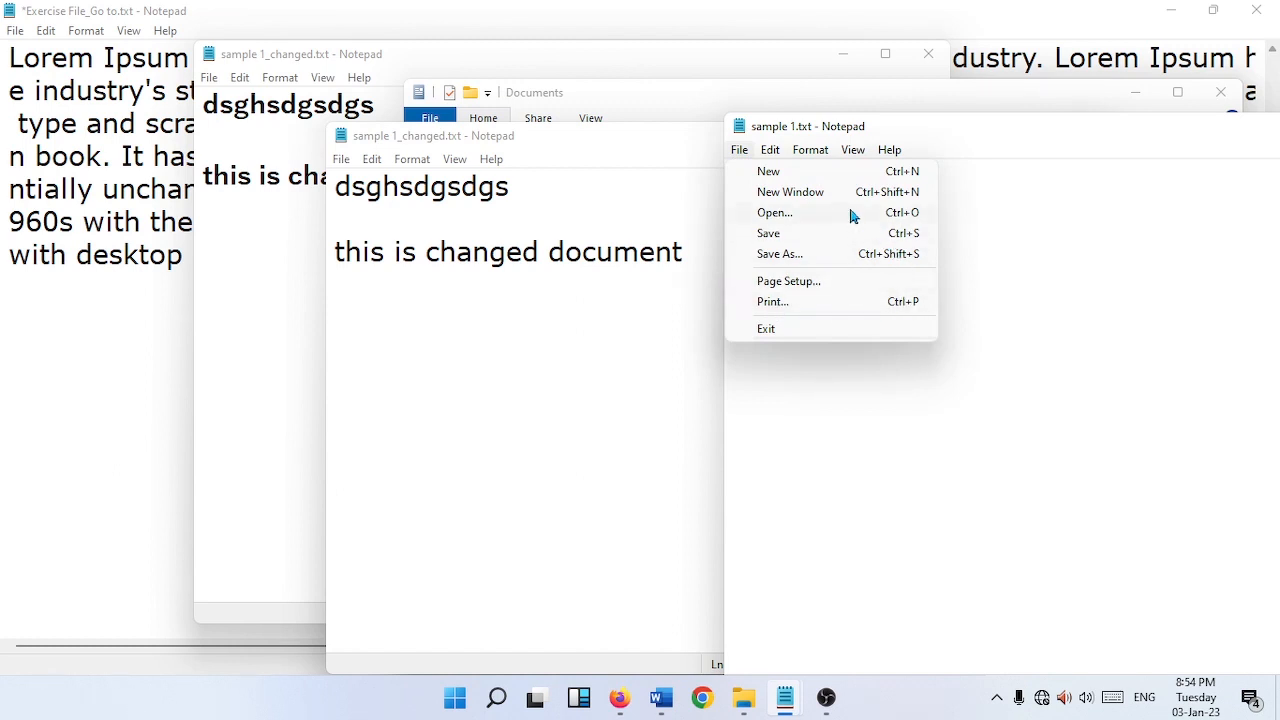
click(790, 193)
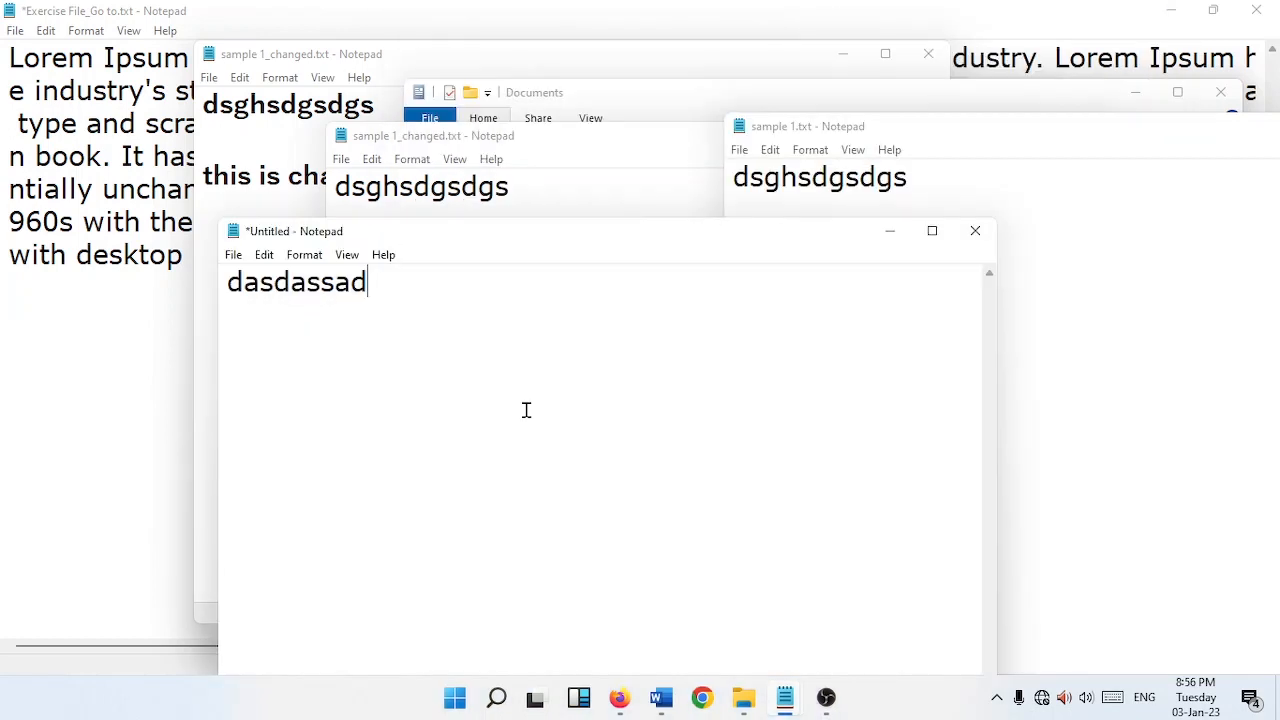